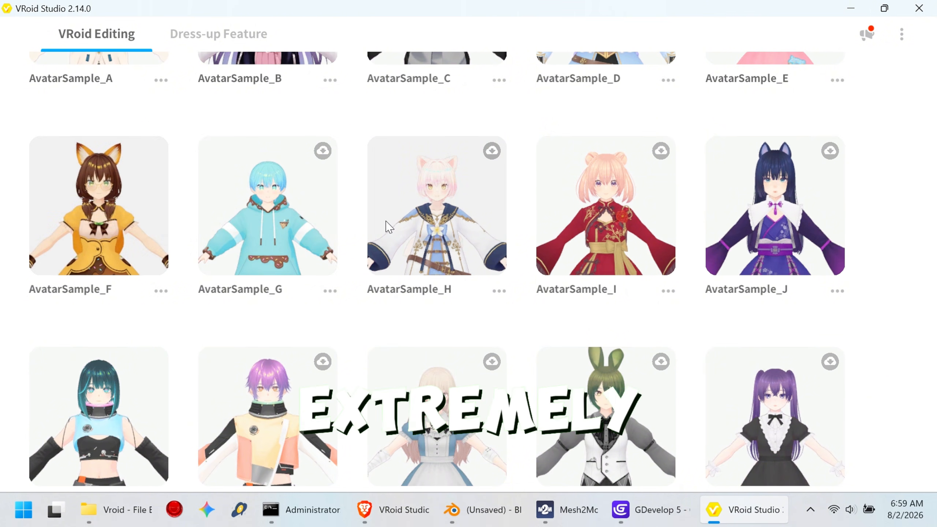
# Open the AvatarSample_F sample model, the fox-eared character in the yellow dress, for editing
pyautogui.scroll(10, 553, 260)
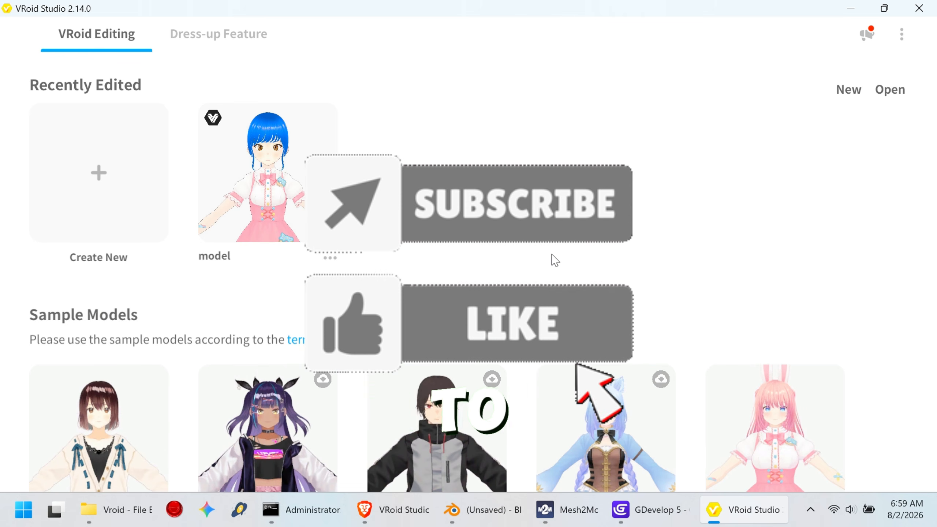
pyautogui.scroll(-10, 503, 263)
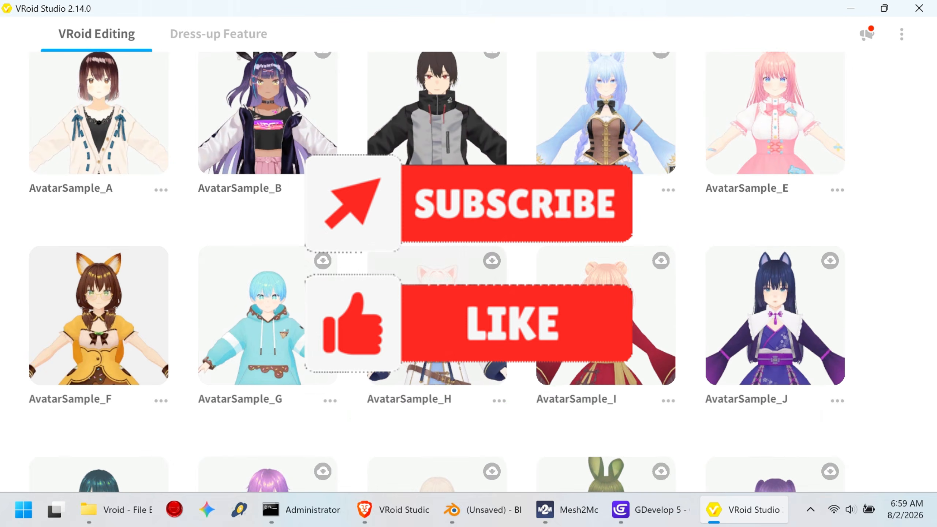
pyautogui.click(123, 313)
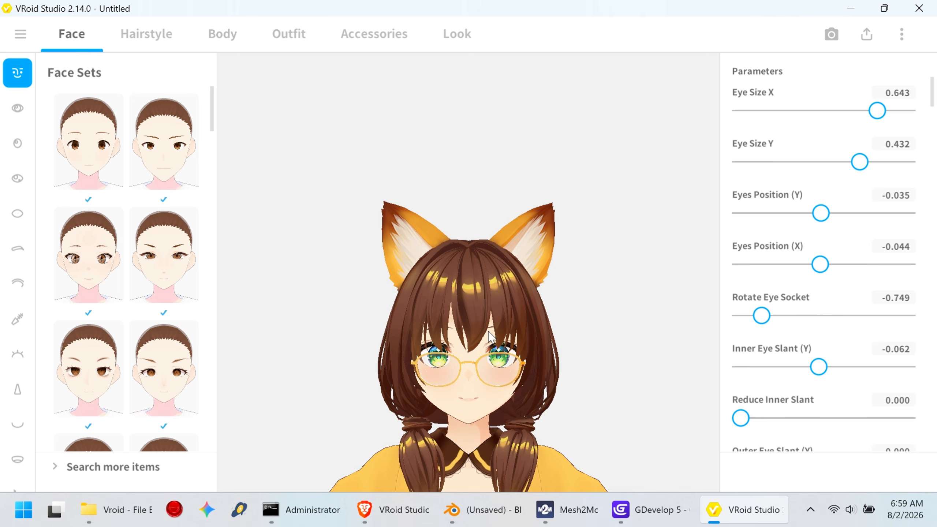
# Move the character's eyes by setting Eyes Position (Y) to 0.652 and Eyes Position (X) to 0.273
pyautogui.scroll(-3, 502, 369)
pyautogui.moveTo(502, 368); pyautogui.dragTo(320, 377, button='right')
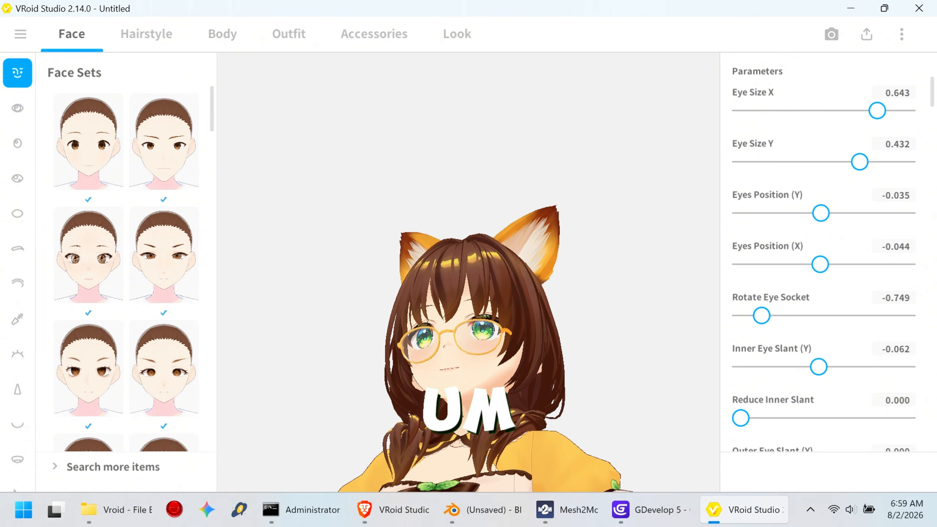
pyautogui.moveTo(530, 434); pyautogui.dragTo(527, 404, button='right')
pyautogui.moveTo(526, 404); pyautogui.dragTo(536, 343, button='middle')
pyautogui.moveTo(523, 286); pyautogui.dragTo(524, 310, button='right')
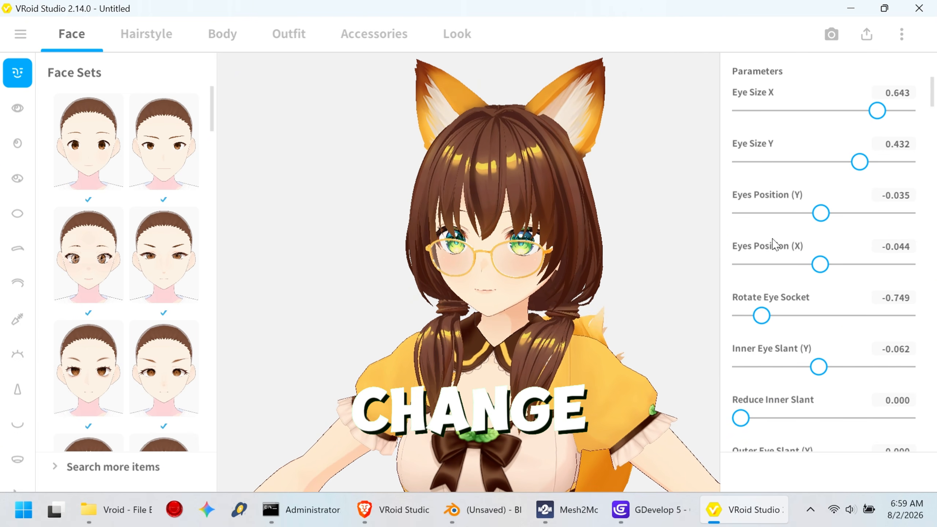
pyautogui.moveTo(821, 214); pyautogui.dragTo(878, 214)
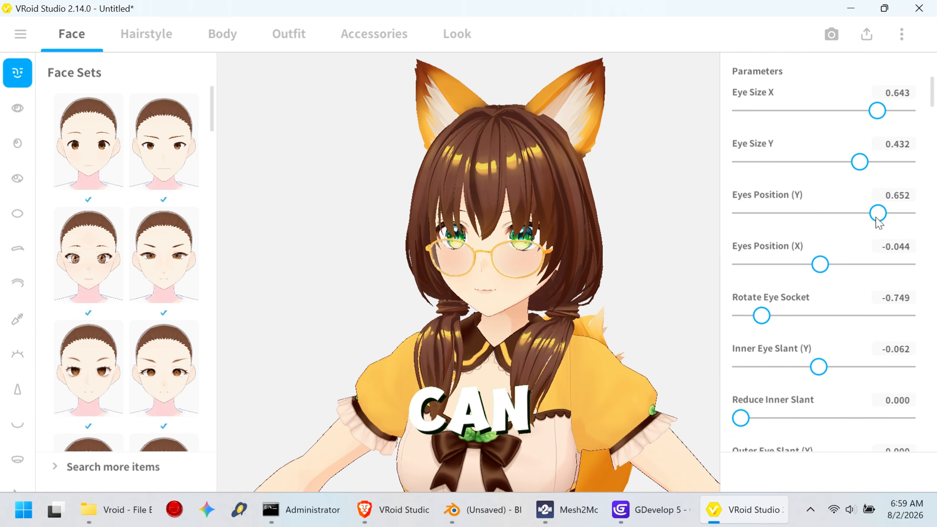
pyautogui.moveTo(823, 266); pyautogui.dragTo(863, 263)
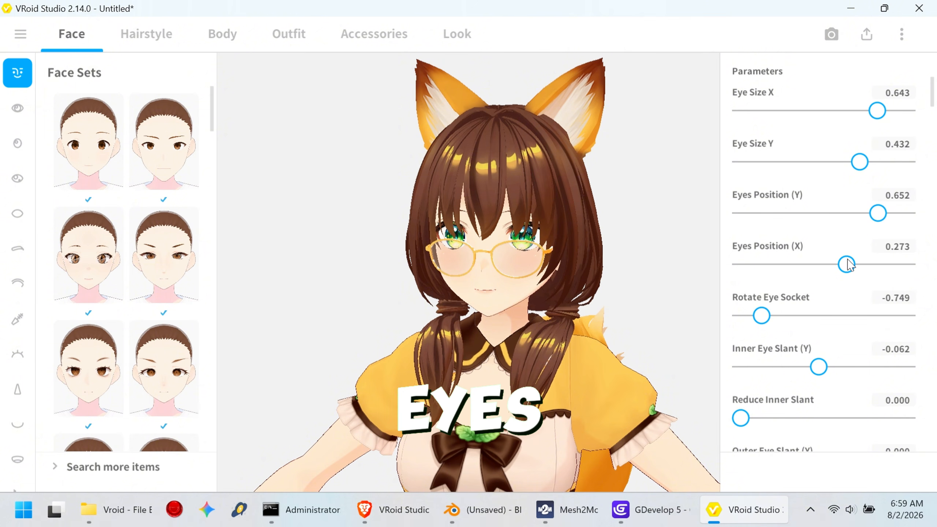
pyautogui.scroll(-1, 815, 366)
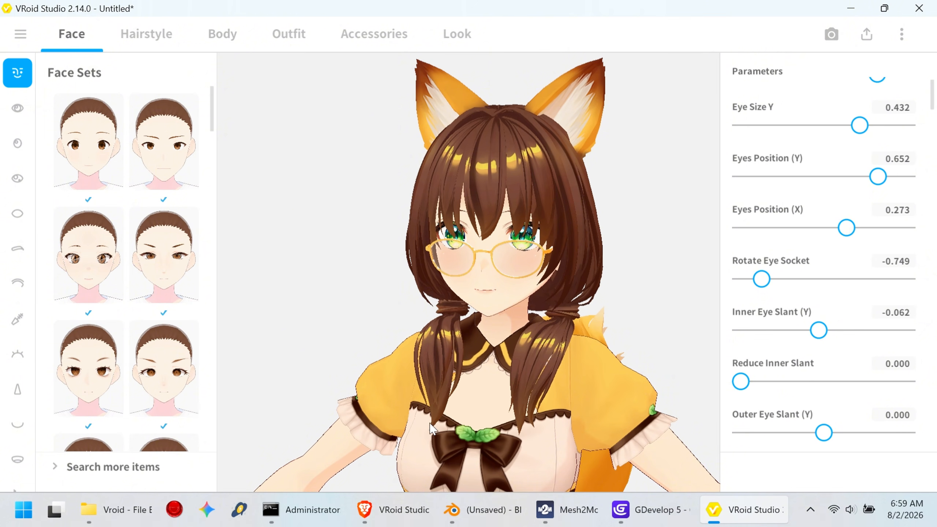
# Reshape the mouth with Mouth Width 0.314, Mouth Position (Y) 0.386, Mouth Corners 0.349 and Mouth (Z) -0.317
pyautogui.click(21, 428)
pyautogui.moveTo(751, 386); pyautogui.dragTo(803, 382)
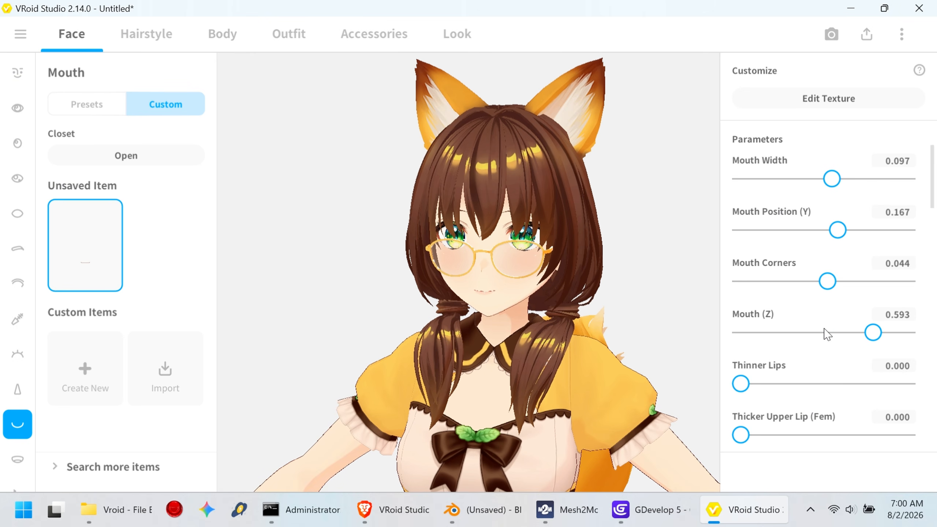
pyautogui.moveTo(828, 282); pyautogui.dragTo(853, 282)
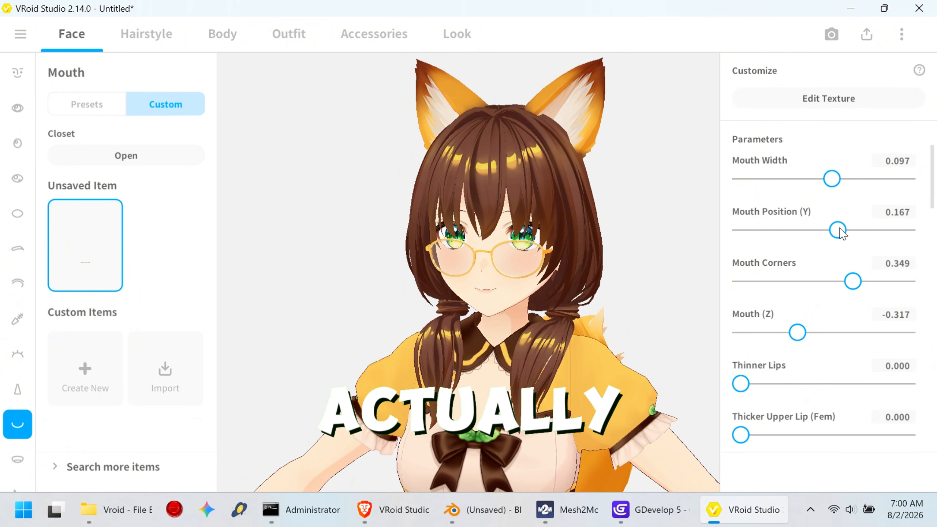
pyautogui.moveTo(876, 240); pyautogui.dragTo(856, 245)
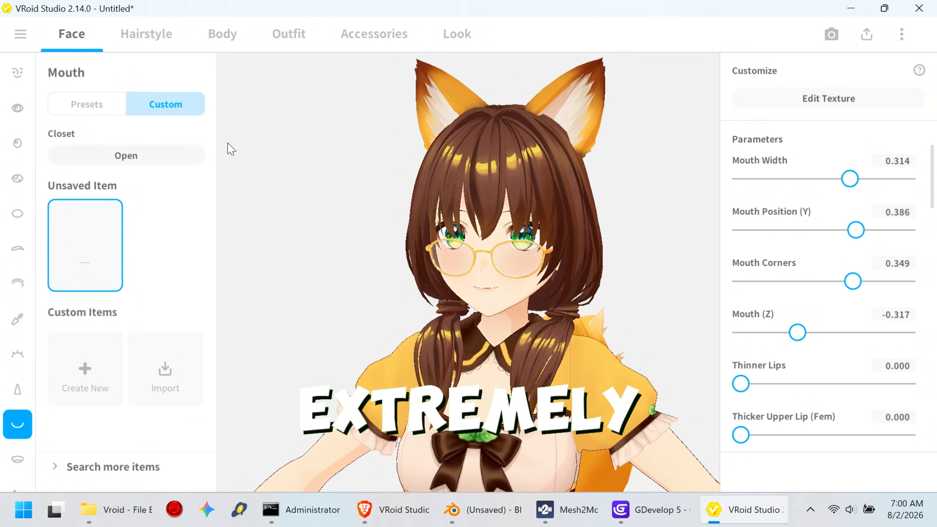
# Try the braided-fringe and long straight hairstyle sets, and apply the short bob with a centre parting
pyautogui.click(152, 33)
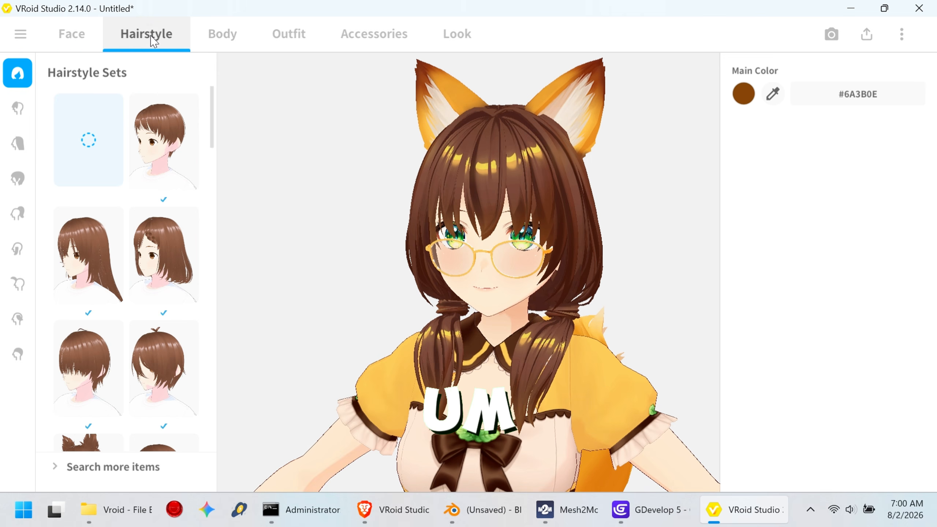
pyautogui.click(153, 262)
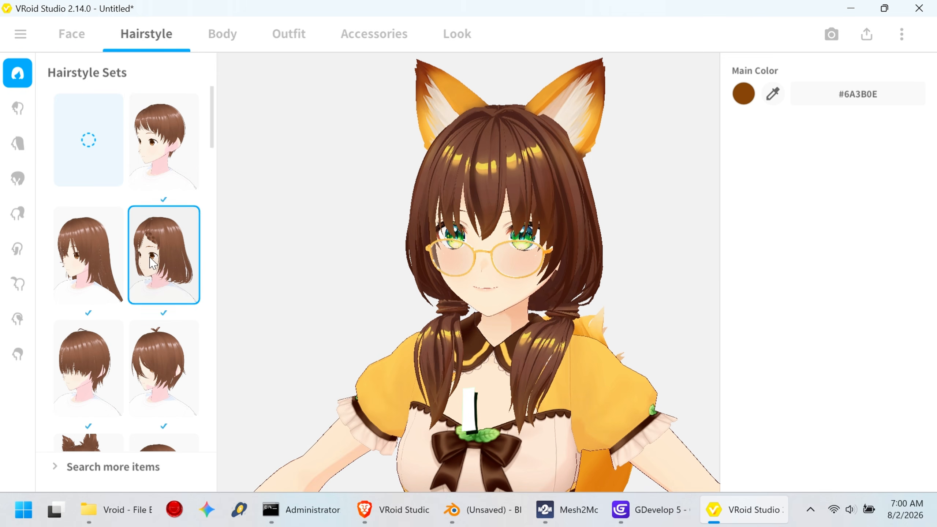
pyautogui.click(95, 260)
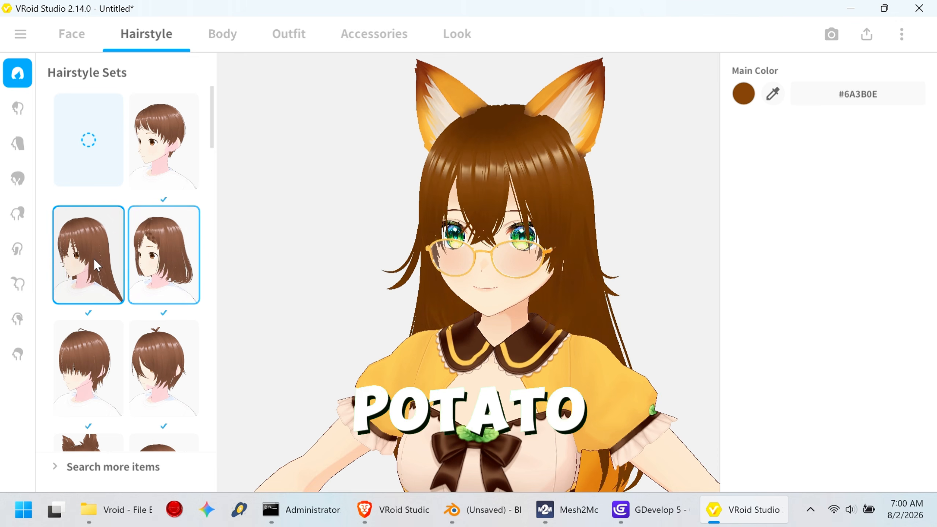
pyautogui.scroll(-6, 95, 263)
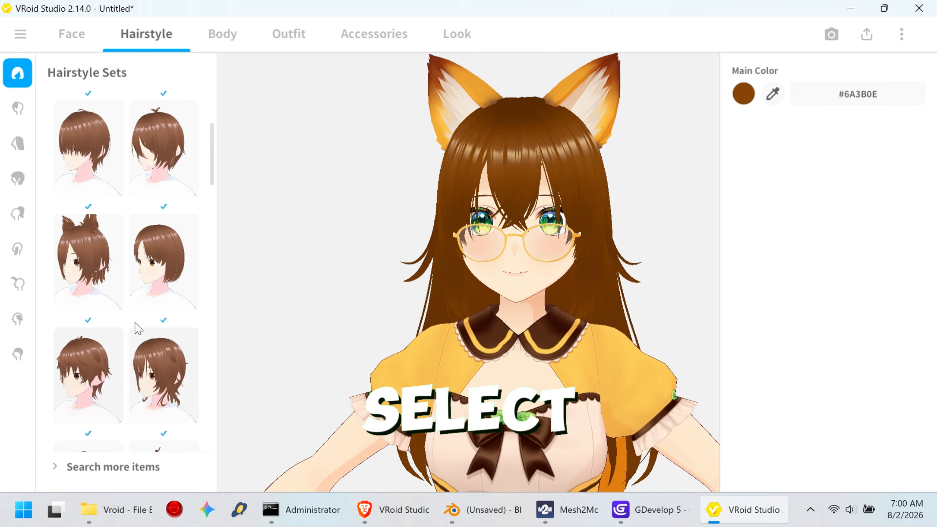
pyautogui.click(165, 275)
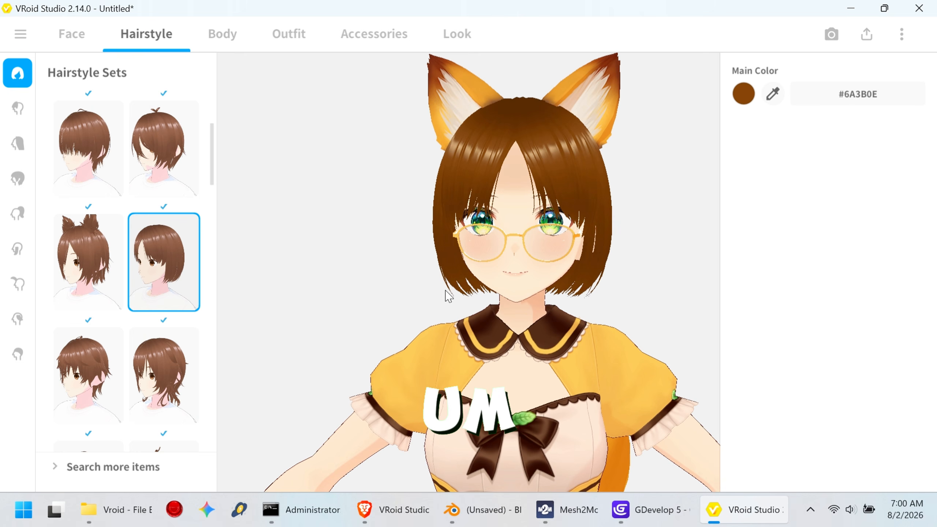
# Change the main hair color of the bob from brown to a bright turquoise-cyan
pyautogui.moveTo(447, 294); pyautogui.dragTo(558, 304)
pyautogui.moveTo(555, 299); pyautogui.dragTo(577, 319, button='right')
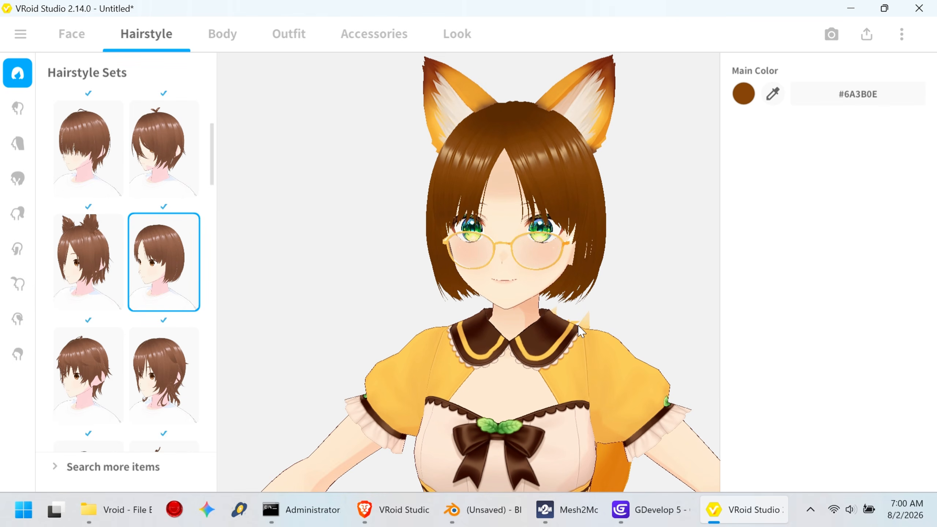
pyautogui.moveTo(578, 372); pyautogui.dragTo(579, 319, button='middle')
pyautogui.moveTo(591, 236); pyautogui.dragTo(590, 264, button='middle')
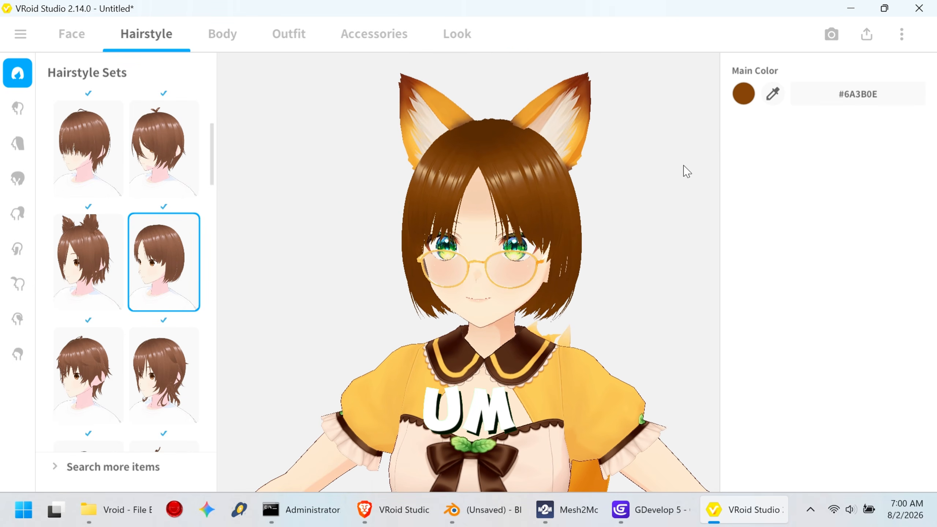
pyautogui.click(744, 99)
pyautogui.moveTo(731, 120); pyautogui.dragTo(690, 246)
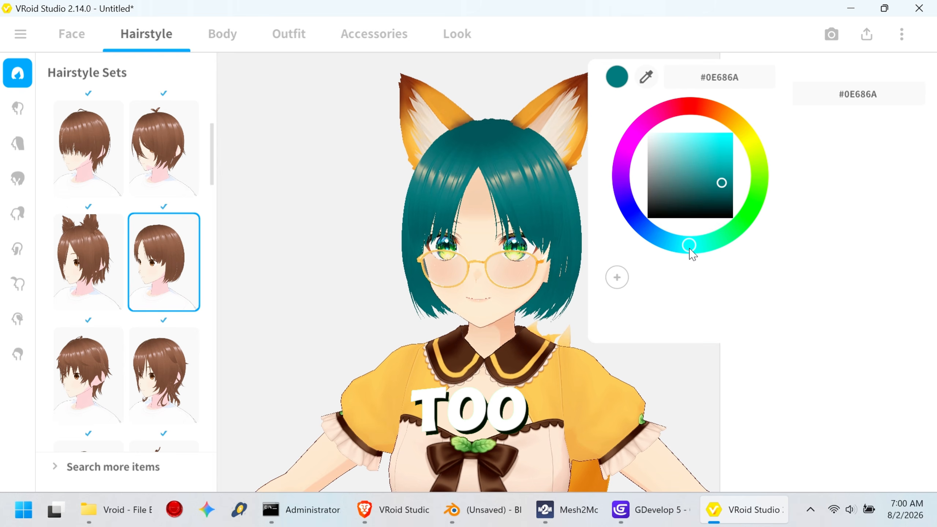
pyautogui.moveTo(721, 183); pyautogui.dragTo(699, 143)
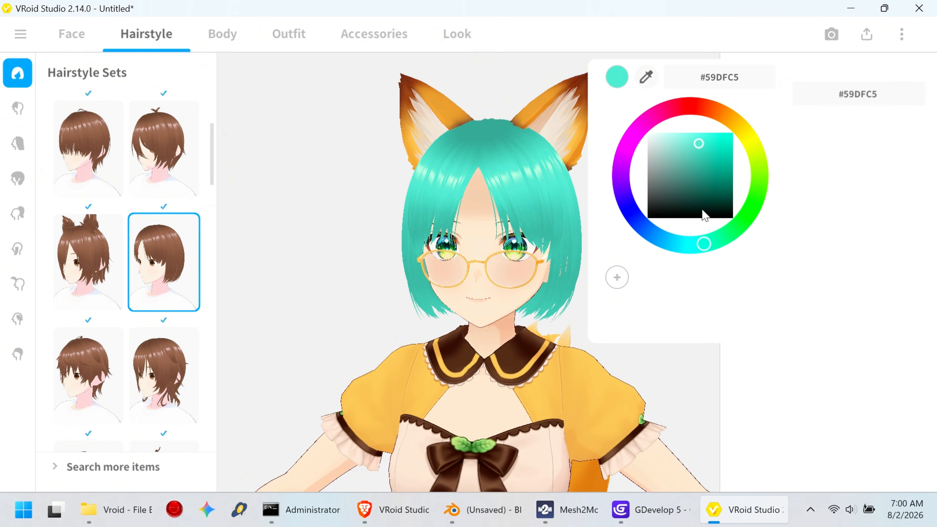
pyautogui.moveTo(704, 244); pyautogui.dragTo(697, 248)
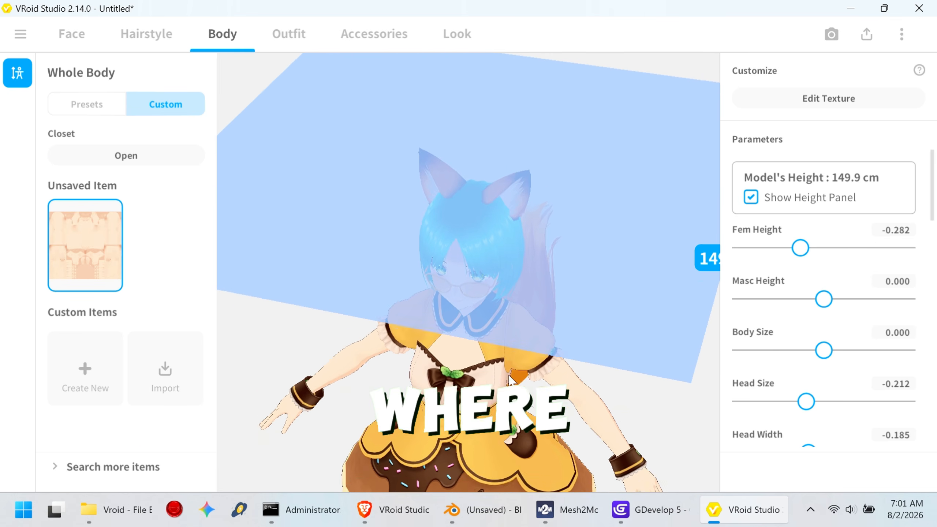
# Look over the character's whole body and browse the whole-set outfits available for it
pyautogui.moveTo(509, 376); pyautogui.dragTo(482, 299, button='right')
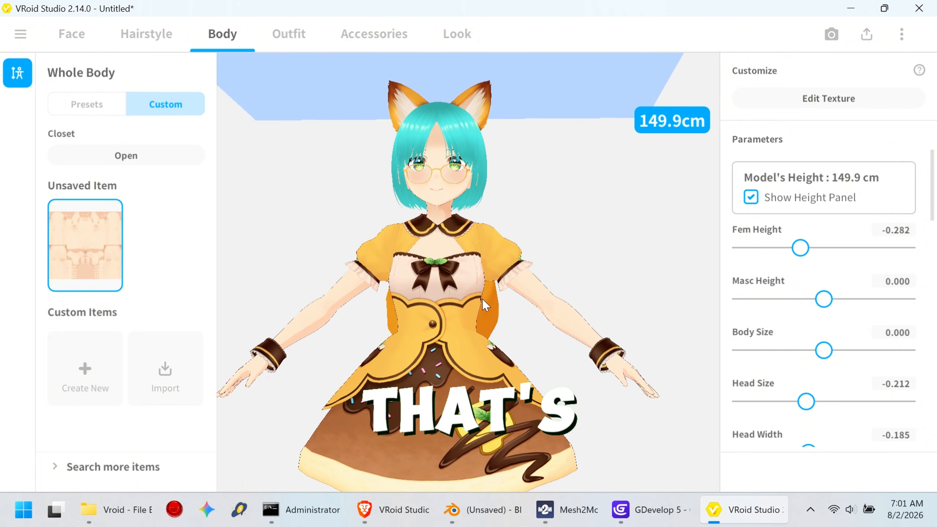
pyautogui.click(287, 39)
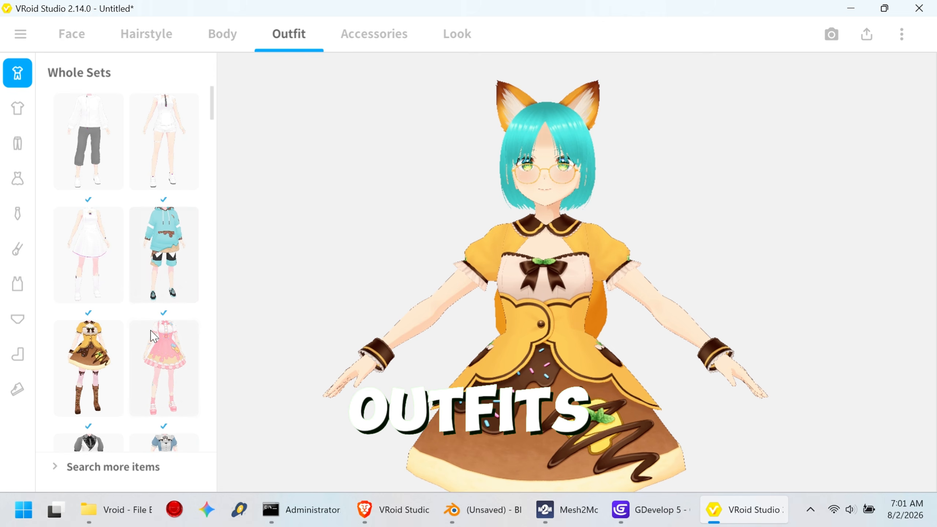
pyautogui.scroll(-3, 144, 354)
pyautogui.scroll(-2, 143, 354)
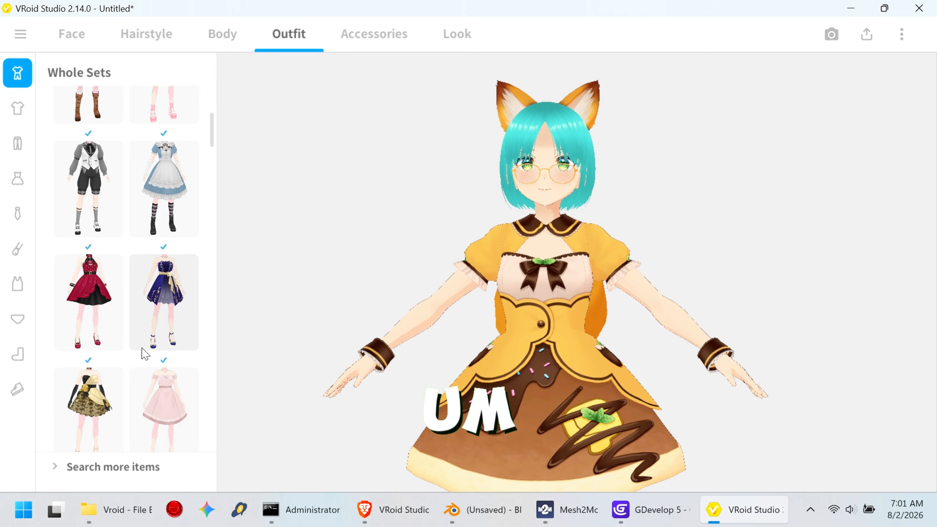
pyautogui.scroll(-2, 144, 354)
pyautogui.scroll(8, 144, 354)
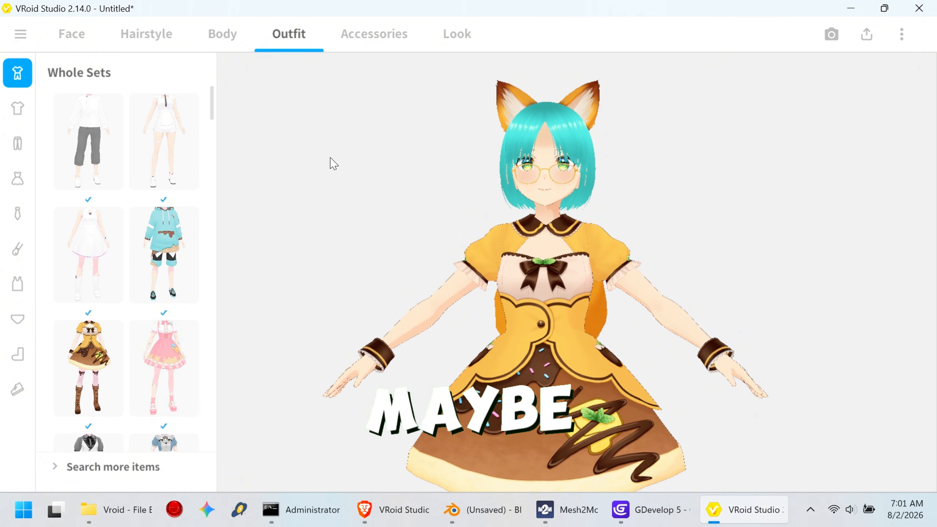
# Remove all of the model's accessories: the thick glasses, both pairs of cat ears and the fox tail
pyautogui.click(373, 34)
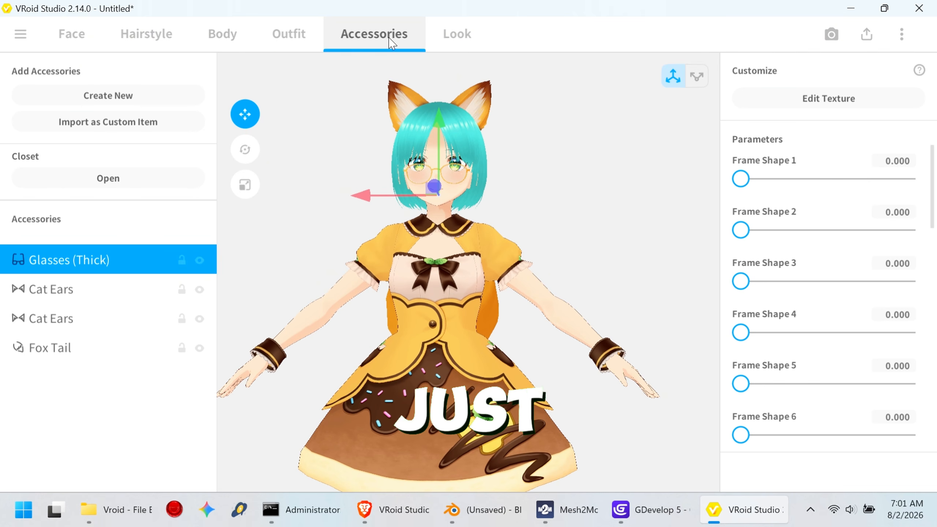
pyautogui.rightClick(133, 270)
pyautogui.click(186, 325)
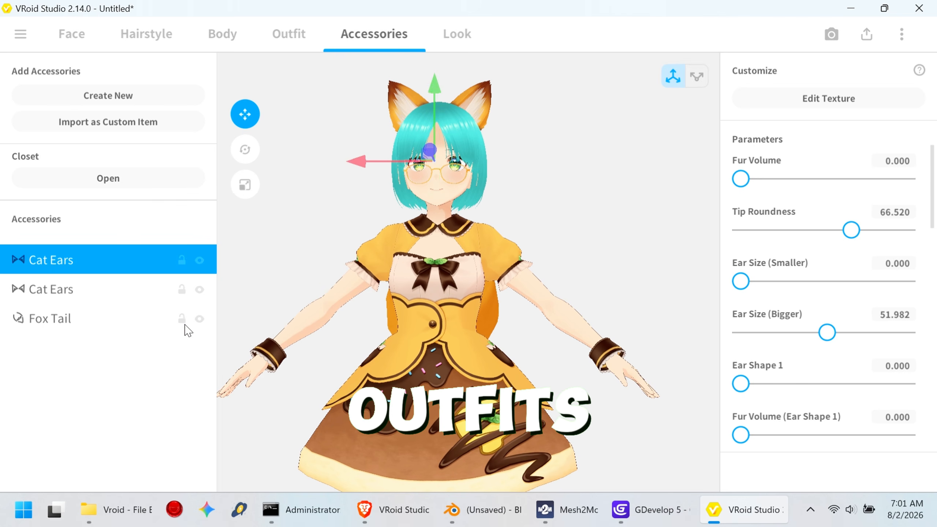
pyautogui.rightClick(89, 297)
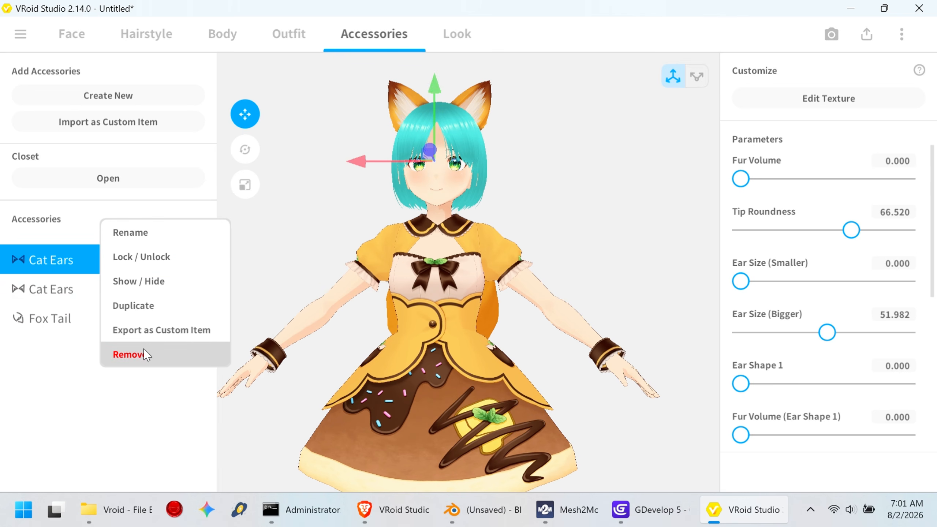
pyautogui.click(145, 354)
pyautogui.rightClick(103, 297)
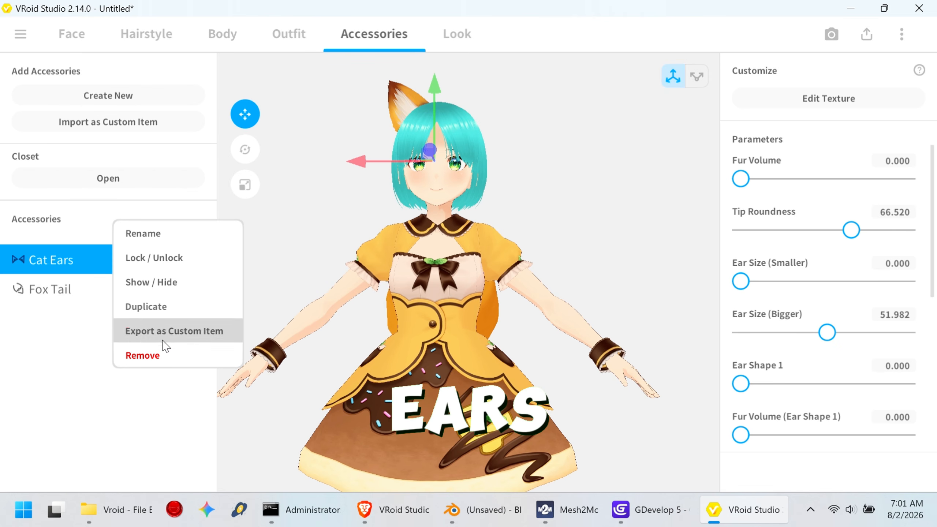
pyautogui.click(161, 354)
pyautogui.rightClick(126, 263)
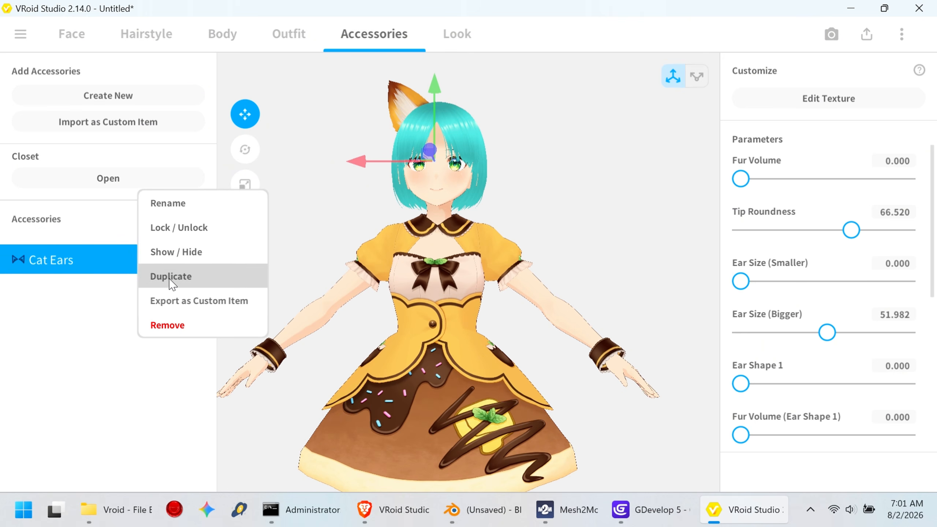
pyautogui.click(168, 325)
# Inspect the full figure and slightly adjust the face outline width in the look settings
pyautogui.moveTo(360, 310); pyautogui.dragTo(412, 291)
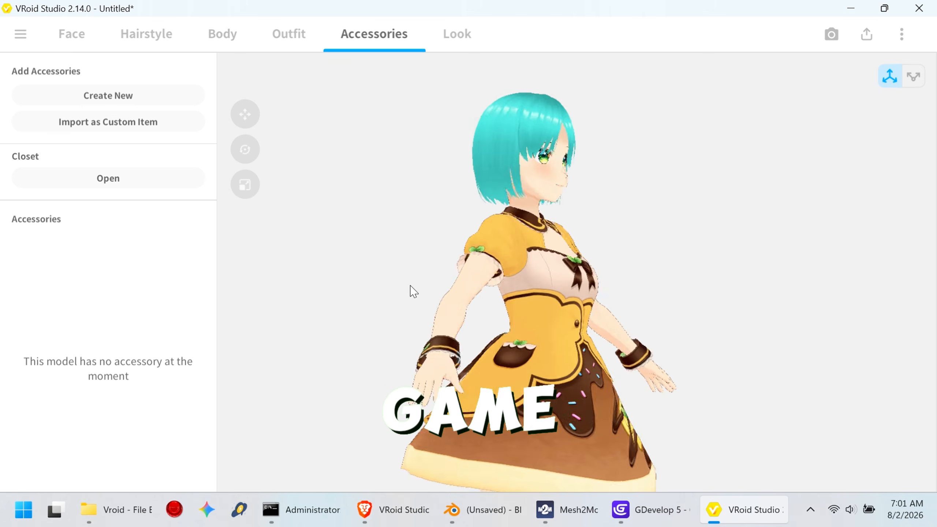
pyautogui.moveTo(347, 295); pyautogui.dragTo(387, 298)
pyautogui.moveTo(515, 361); pyautogui.dragTo(497, 284, button='middle')
pyautogui.scroll(-5, 496, 288)
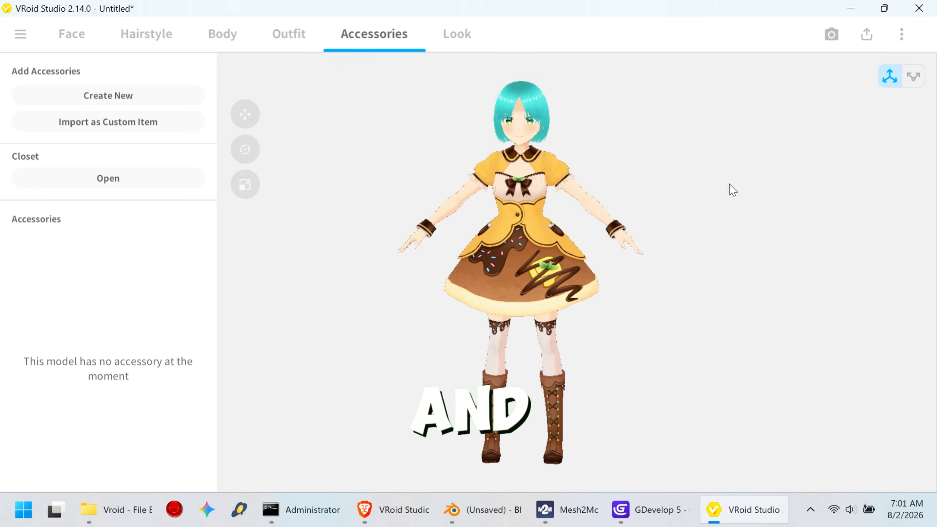
pyautogui.click(464, 42)
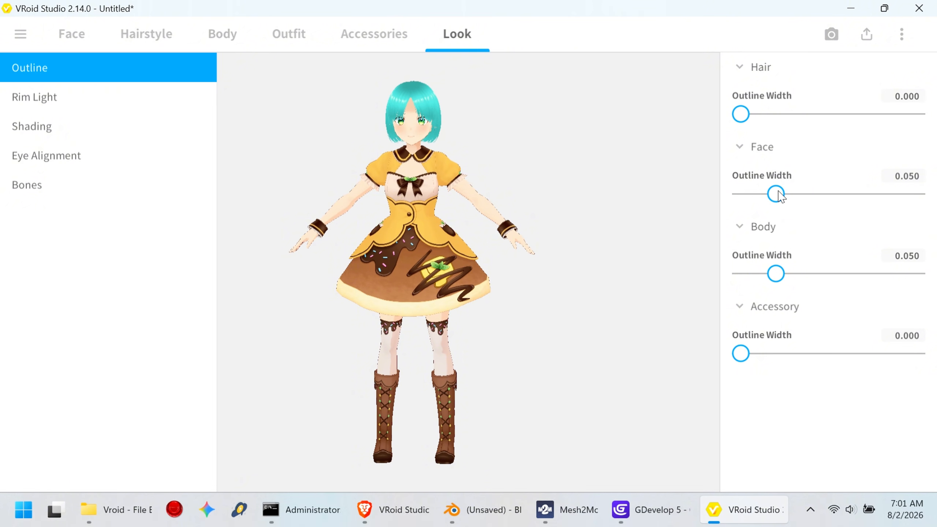
pyautogui.moveTo(779, 193); pyautogui.dragTo(774, 192)
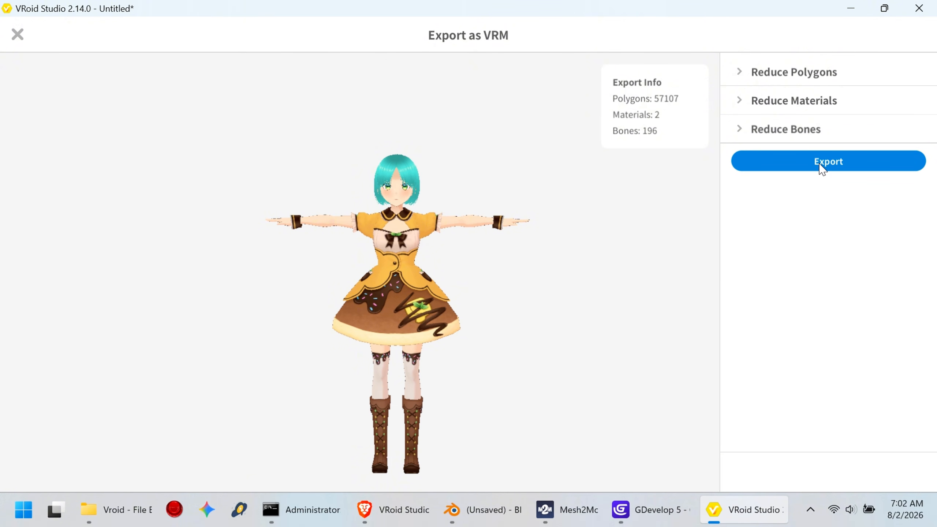
# Begin the VRM export with the VRM1.0 format and set the avatar name to AvatarSample_Sparckman
pyautogui.click(822, 163)
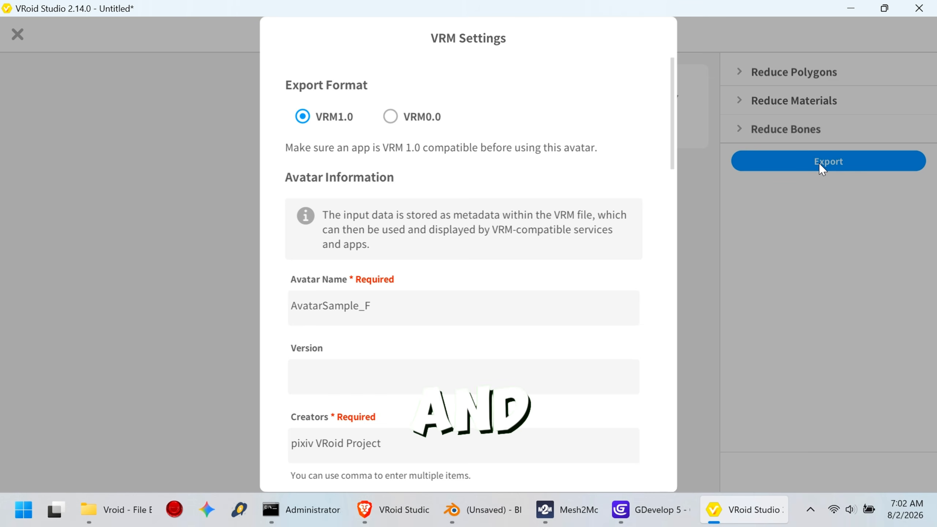
pyautogui.click(391, 307)
pyautogui.click(406, 307)
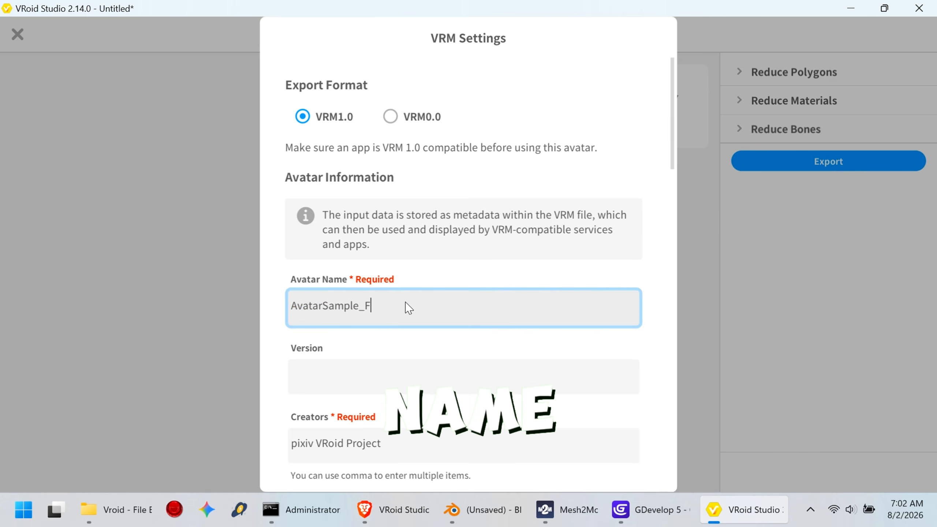
pyautogui.press('BackSpace')
pyautogui.write('S')
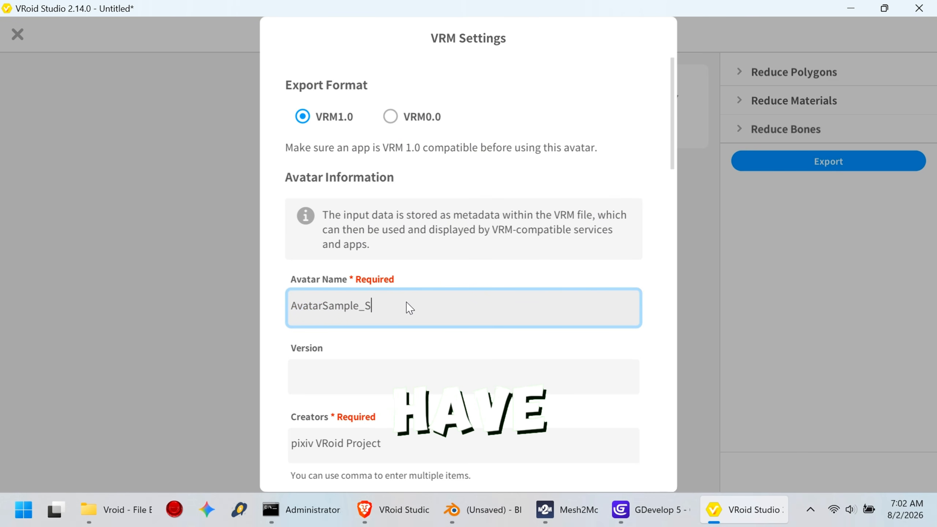
pyautogui.write('parckman')
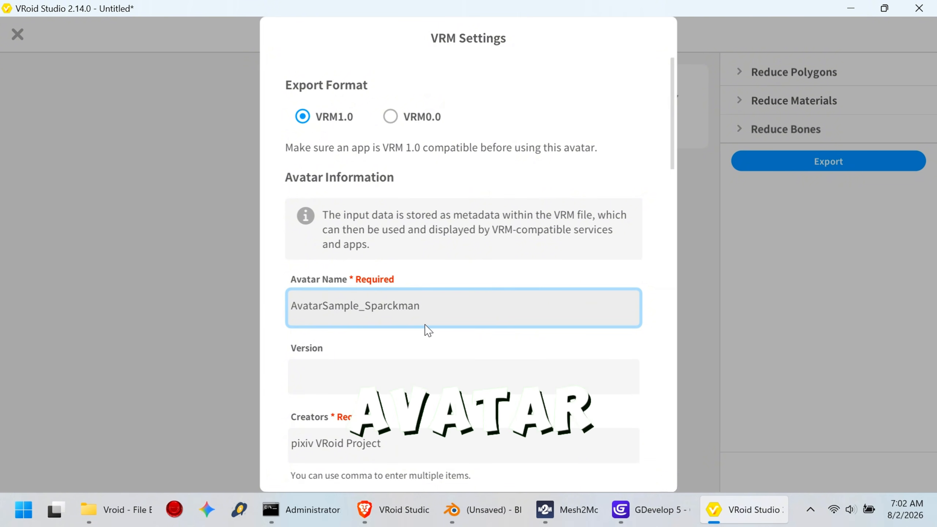
# Replace the creators entry in the VRM settings with the creator's name
pyautogui.scroll(-3, 418, 364)
pyautogui.moveTo(414, 339); pyautogui.dragTo(244, 343)
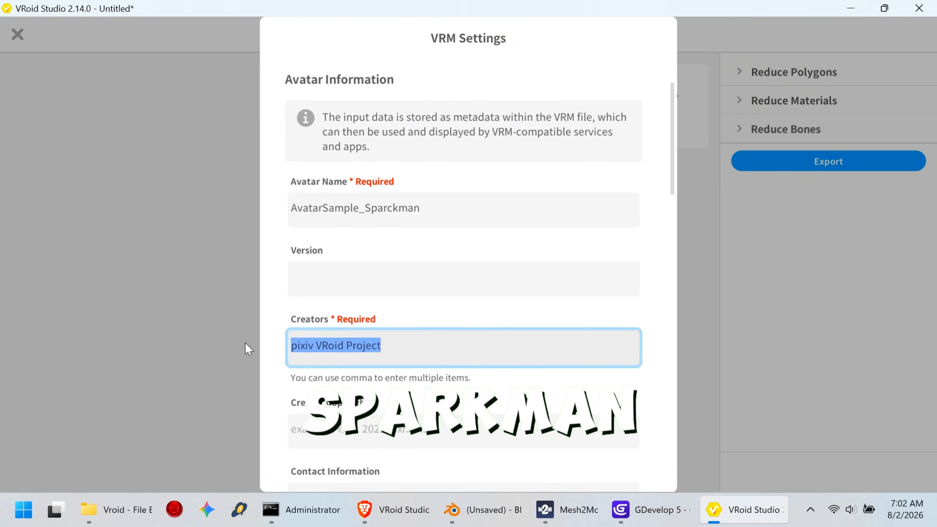
pyautogui.write('Sparckman')
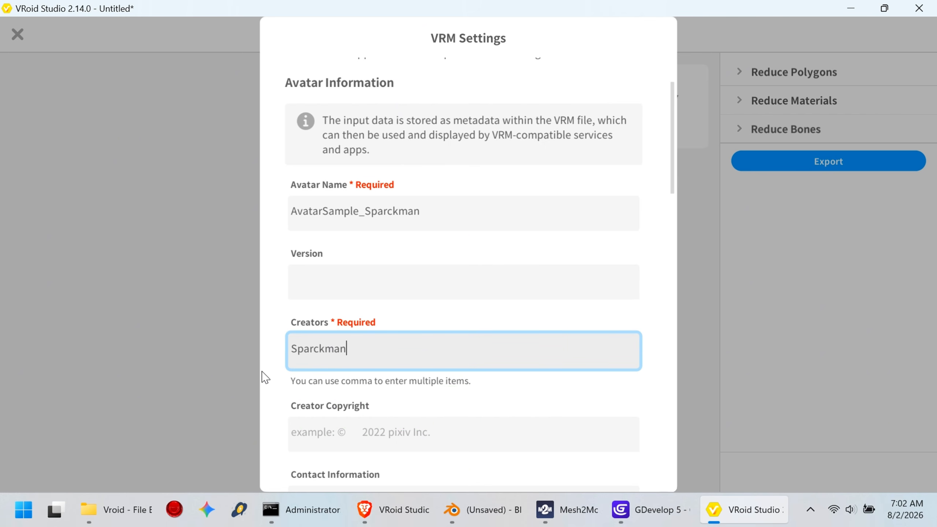
# Keep the remaining VRM settings and export the avatar as AvatarSample_Sparckman.vrm into the Vroid folder in Downloads
pyautogui.scroll(-10, 364, 366)
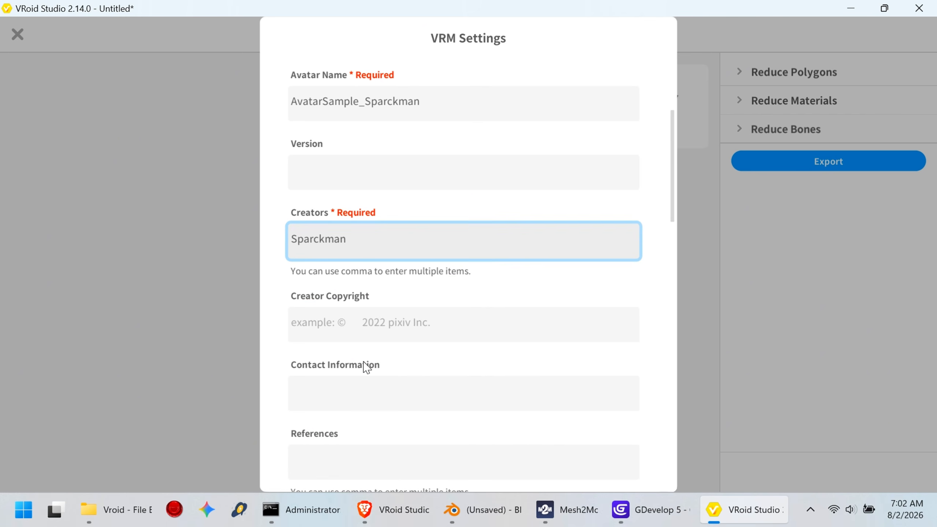
pyautogui.scroll(-15, 372, 406)
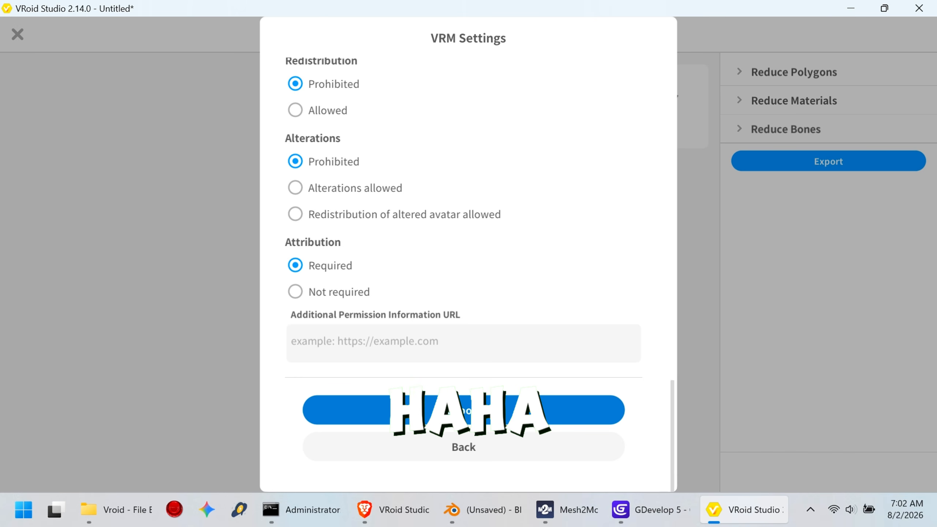
pyautogui.click(420, 416)
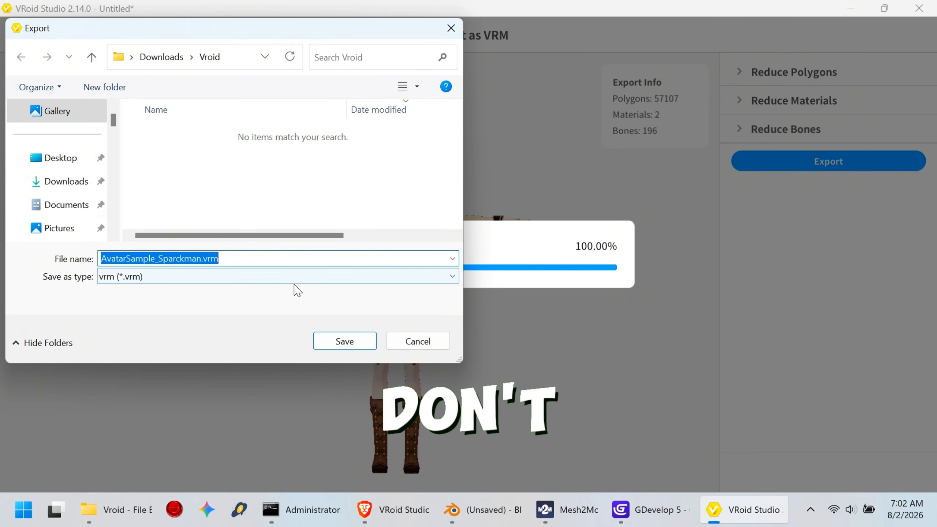
pyautogui.click(355, 350)
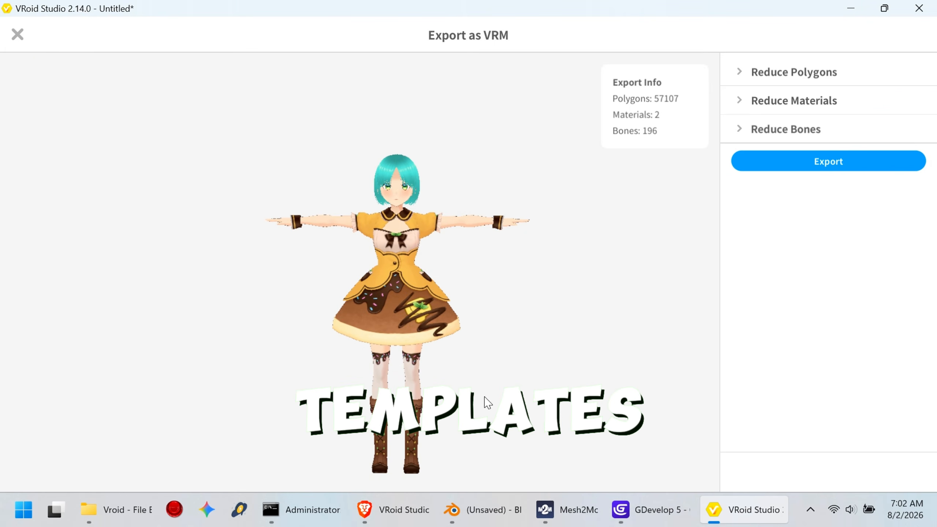
# Switch to Blender, find the VRM format extension by searching for "vrm", install it and close the preferences
pyautogui.click(481, 510)
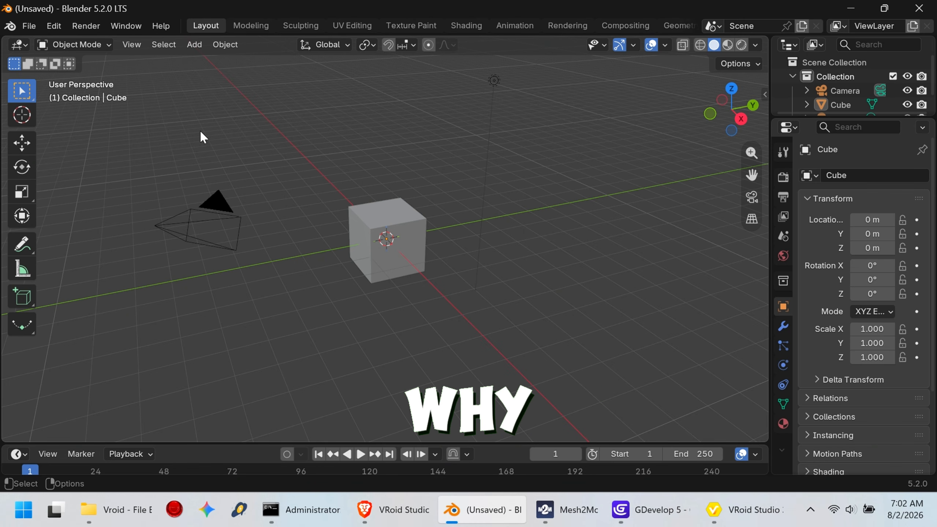
pyautogui.click(57, 30)
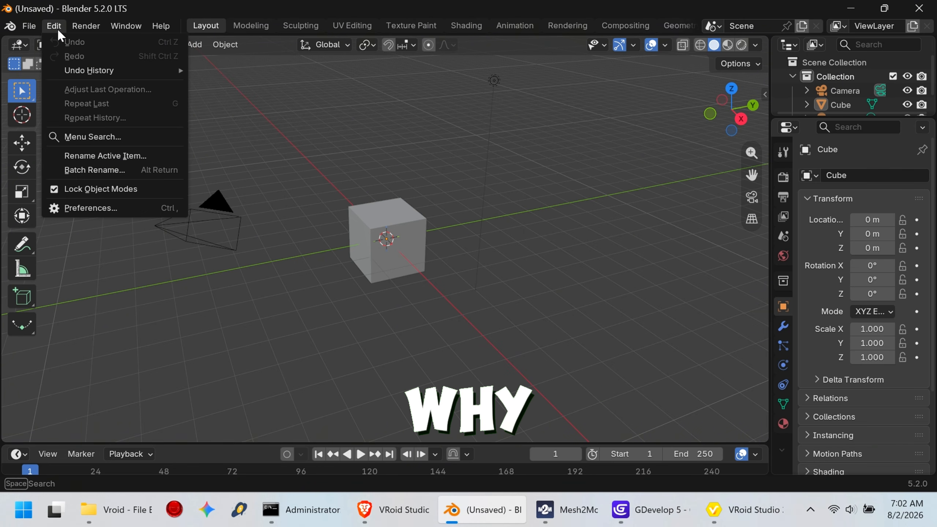
pyautogui.click(114, 206)
pyautogui.click(315, 34)
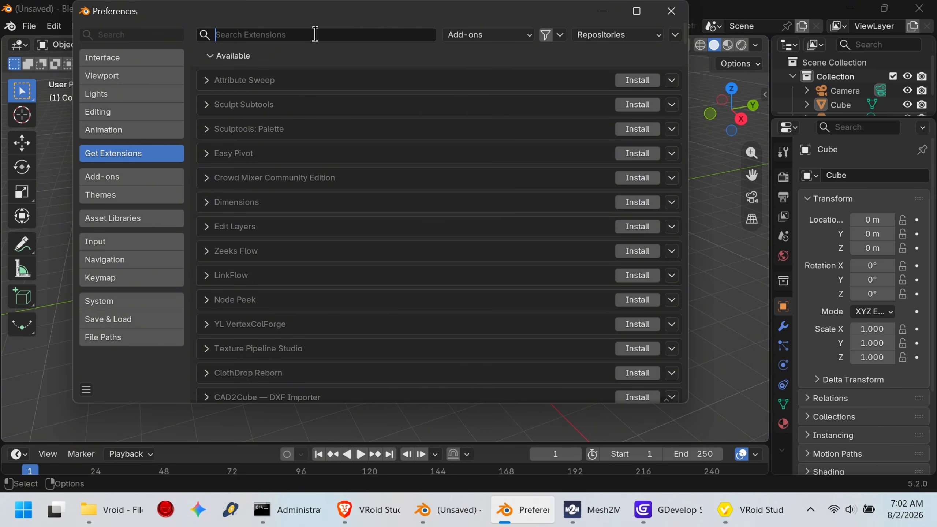
pyautogui.write('vrm')
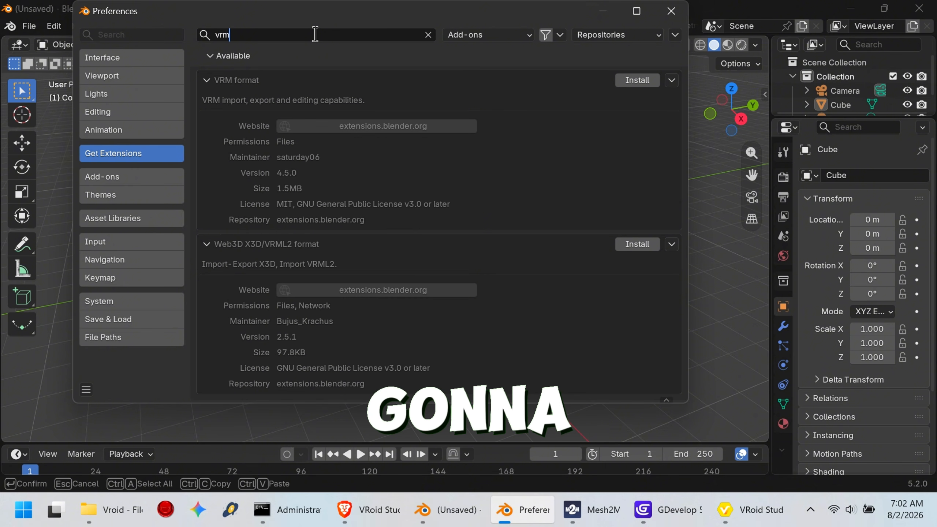
pyautogui.click(639, 79)
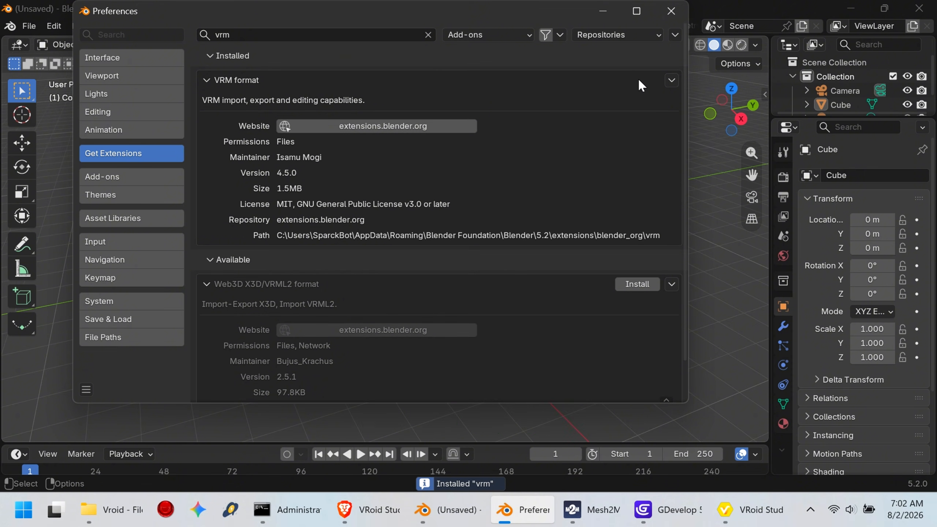
pyautogui.click(671, 10)
# Import the VRM file AvatarSample_Sparckman.vrm from the Vroid folder in Downloads
pyautogui.click(29, 26)
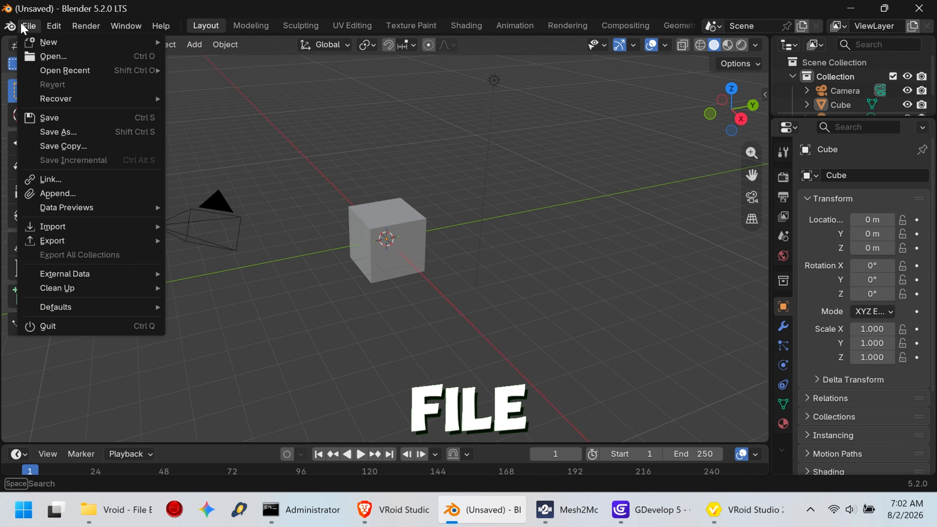
pyautogui.moveTo(94, 227)
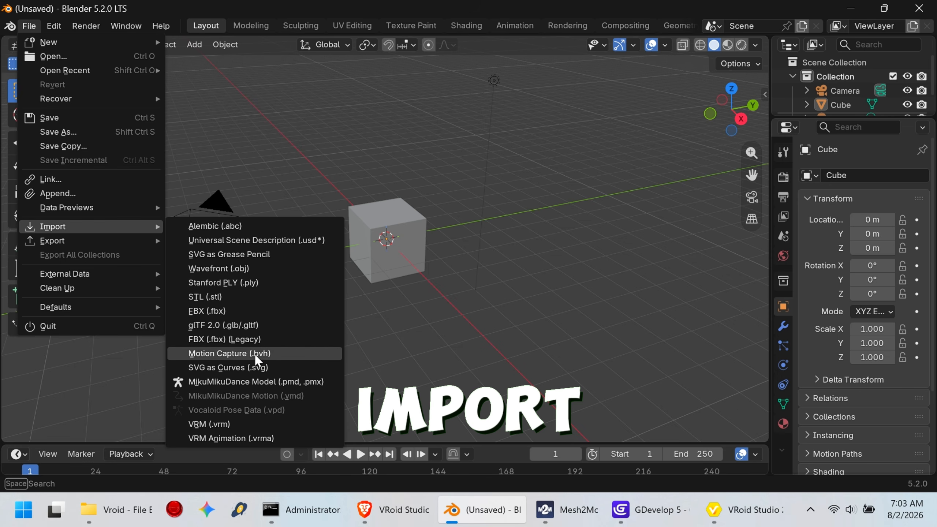
pyautogui.click(244, 425)
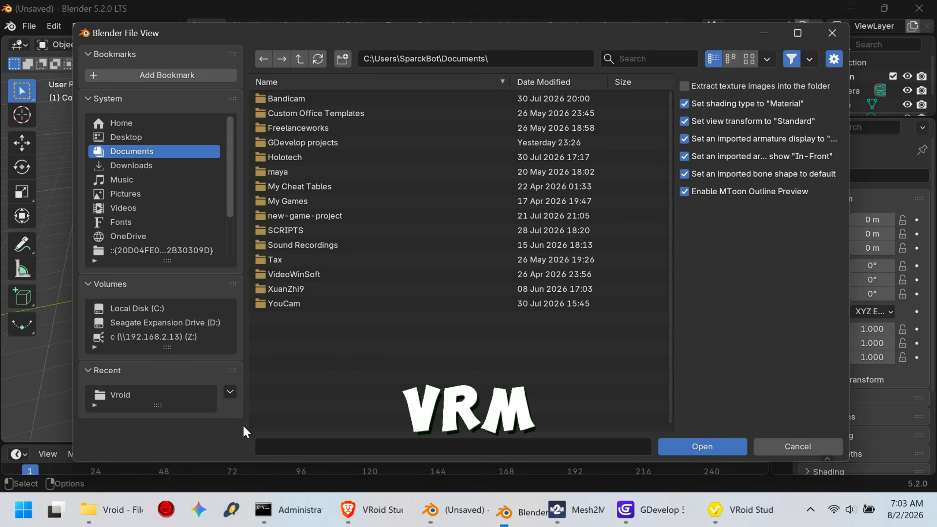
pyautogui.click(144, 166)
pyautogui.doubleClick(297, 115)
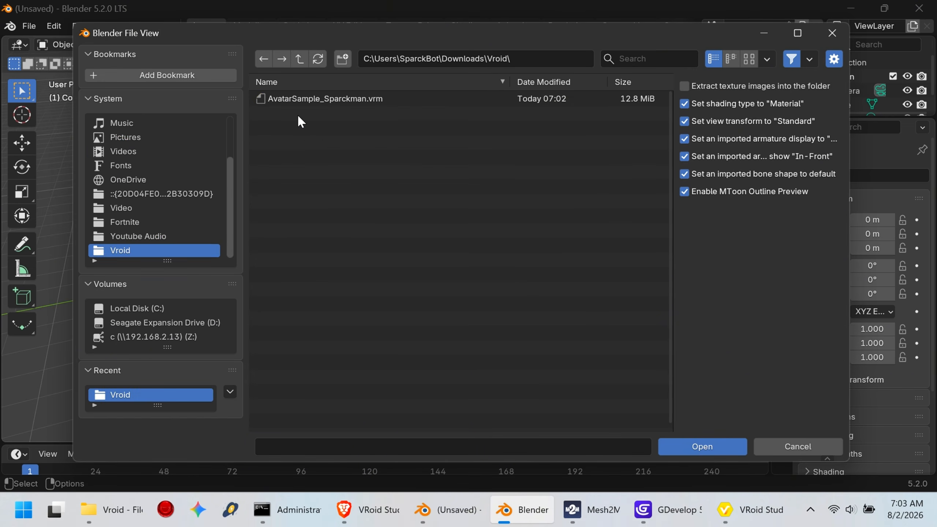
pyautogui.doubleClick(325, 103)
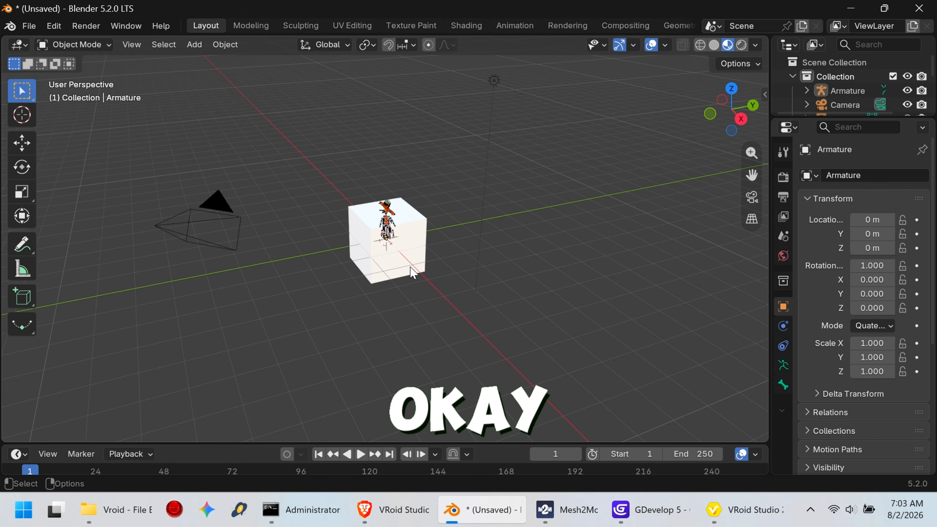
# Delete the default cube surrounding the imported character
pyautogui.scroll(6, 406, 266)
pyautogui.click(467, 235)
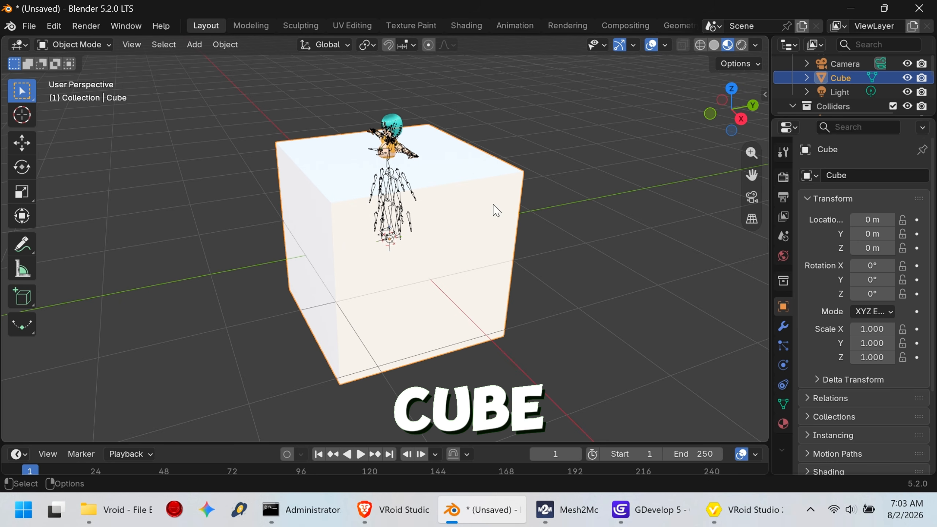
pyautogui.press('Delete')
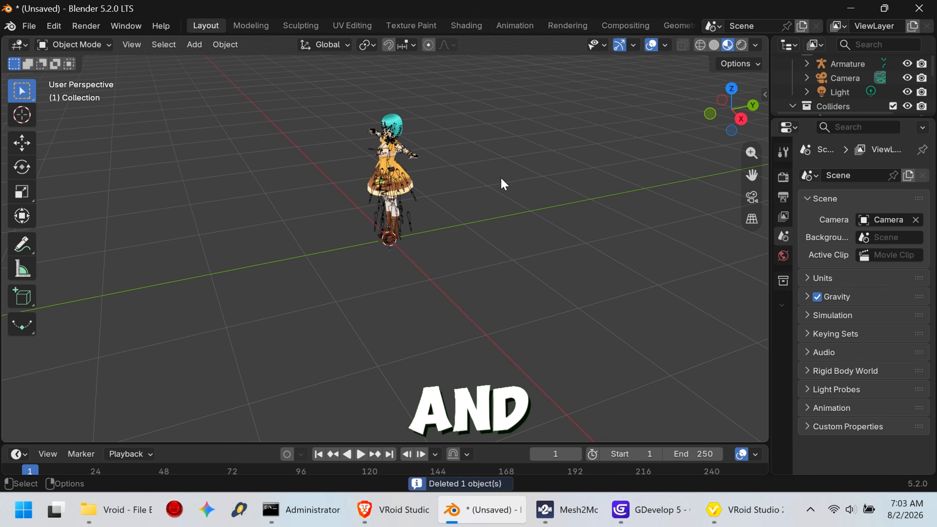
pyautogui.scroll(-3, 171, 180)
pyautogui.scroll(6, 171, 179)
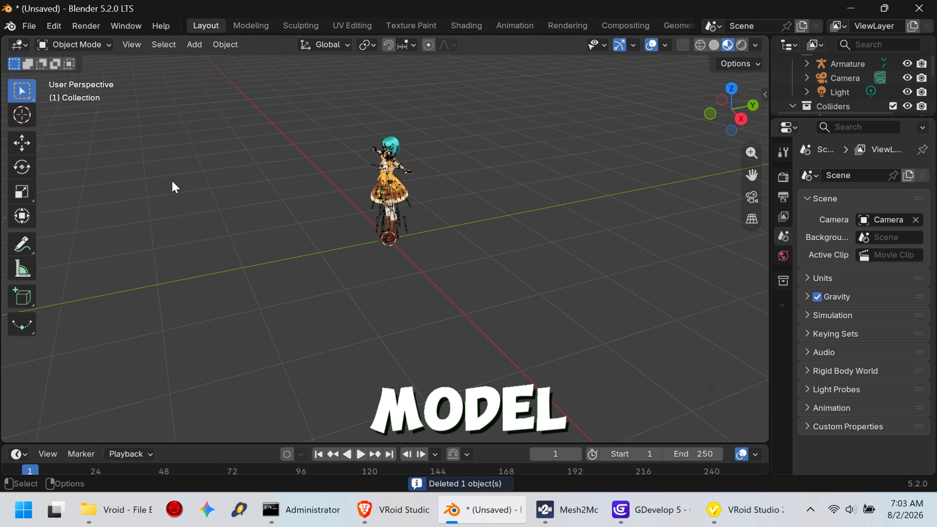
pyautogui.rightClick(429, 220)
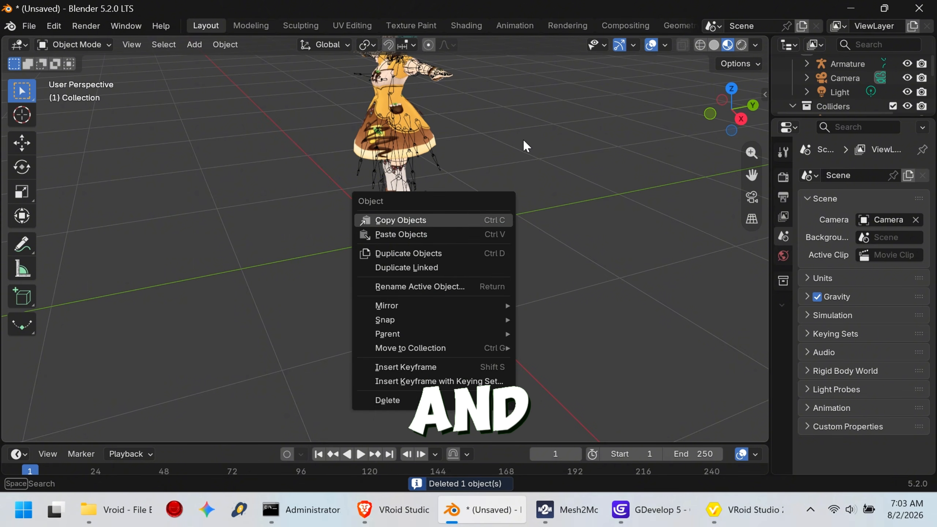
pyautogui.press('Escape')
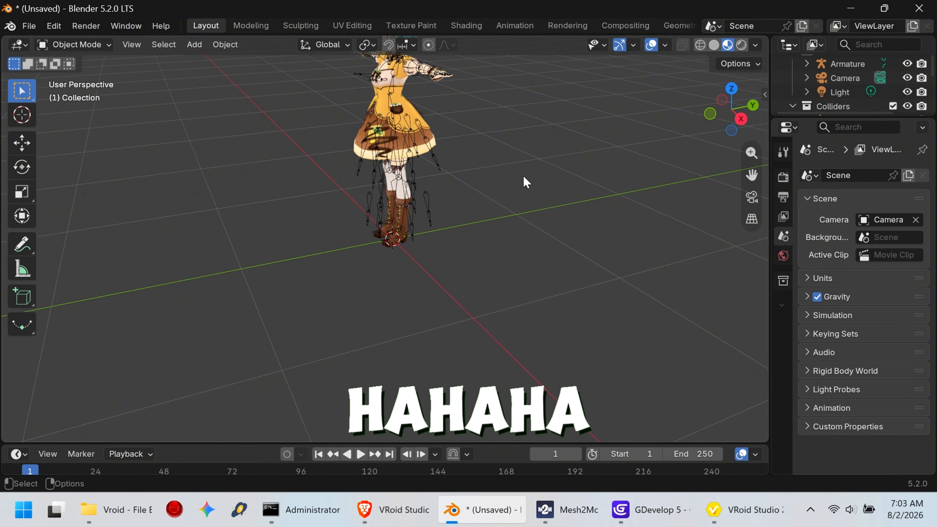
# Select all the J_Bip collider objects in the Colliders collection and delete them
pyautogui.moveTo(509, 157); pyautogui.dragTo(494, 53, button='middle')
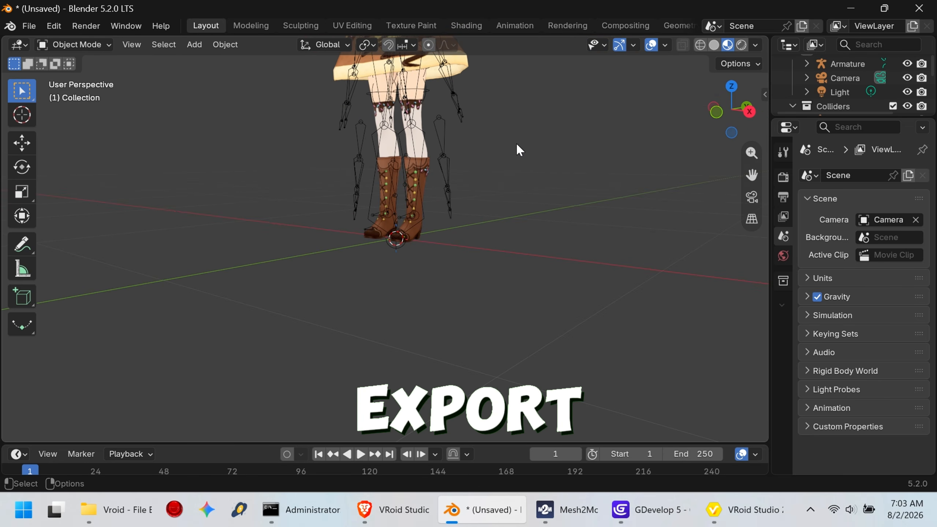
pyautogui.moveTo(536, 116); pyautogui.dragTo(577, 204, button='middle')
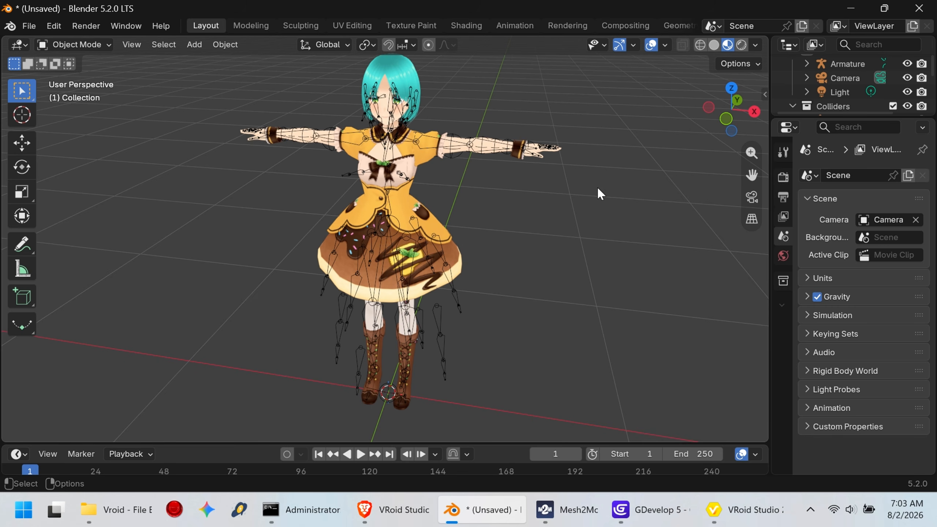
pyautogui.moveTo(868, 118); pyautogui.dragTo(863, 331)
pyautogui.click(869, 145)
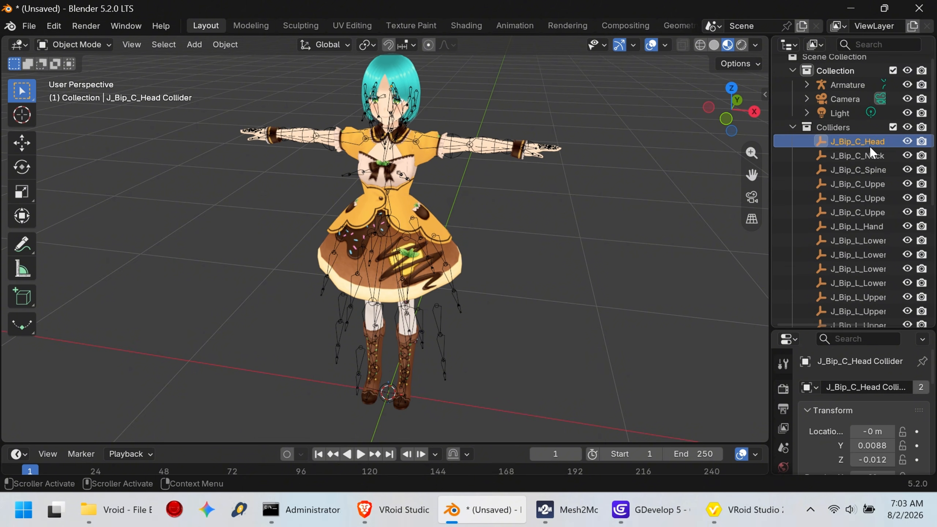
pyautogui.scroll(-5, 880, 247)
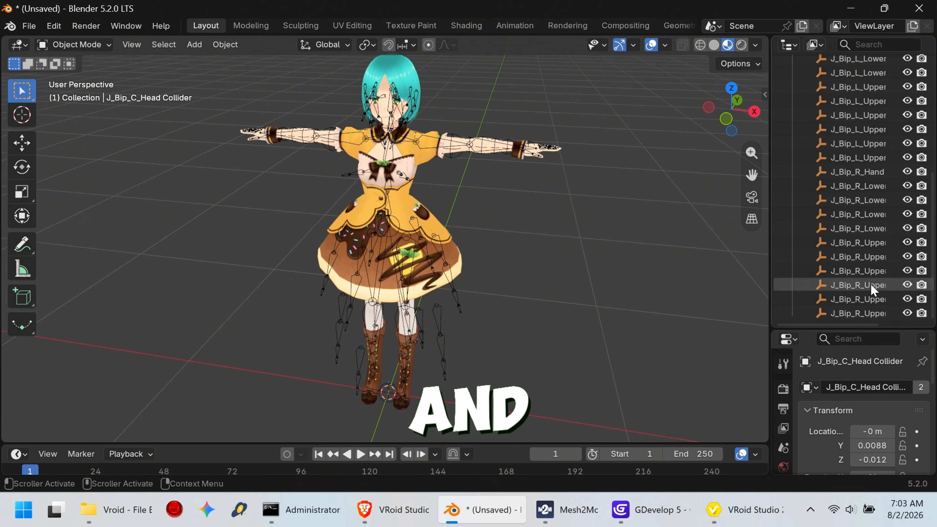
pyautogui.keyDown('shift'); pyautogui.click(865, 314); pyautogui.keyUp('shift')
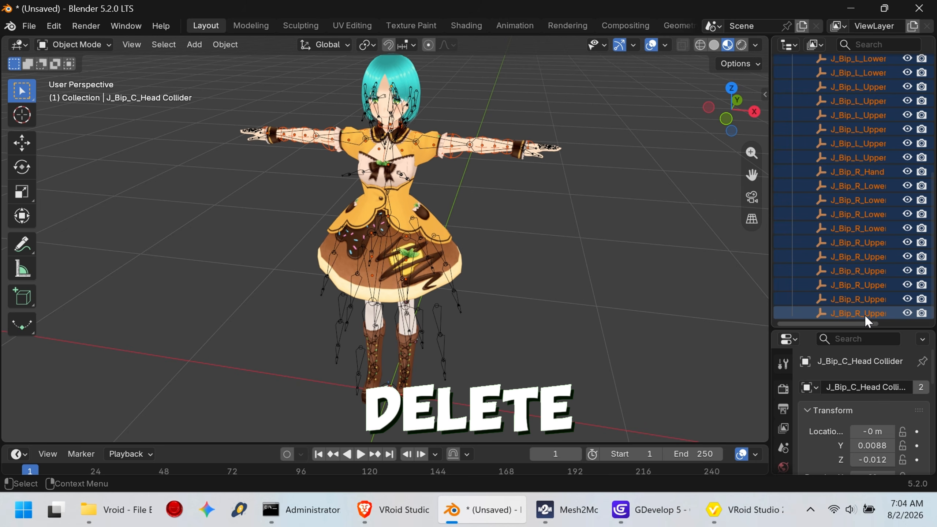
pyautogui.press('Delete')
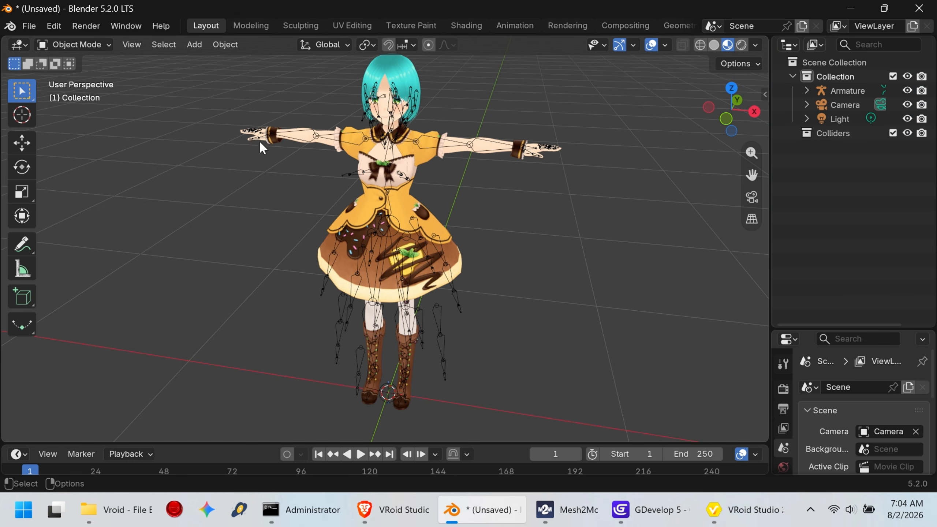
# Start an FBX export into the Vroid folder in Downloads with the file name AnimeGirl.fbx
pyautogui.click(28, 27)
pyautogui.moveTo(115, 244)
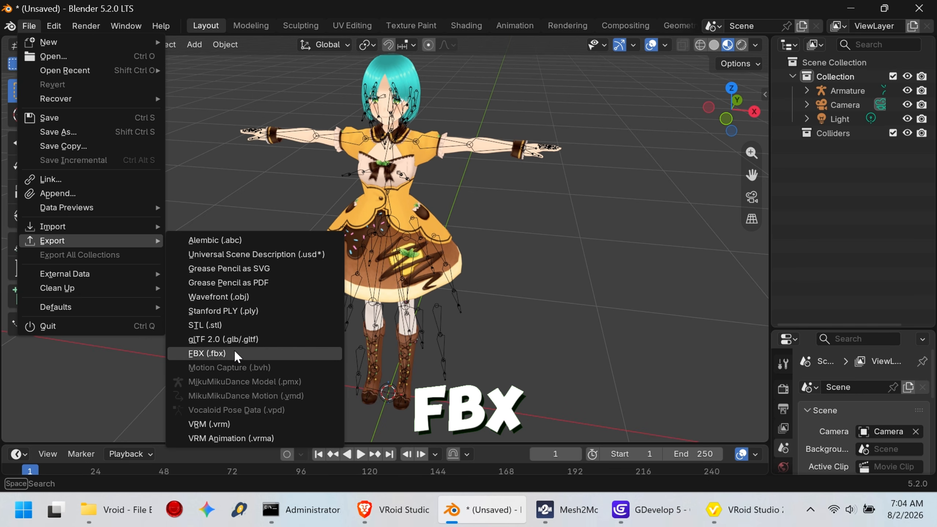
pyautogui.click(234, 353)
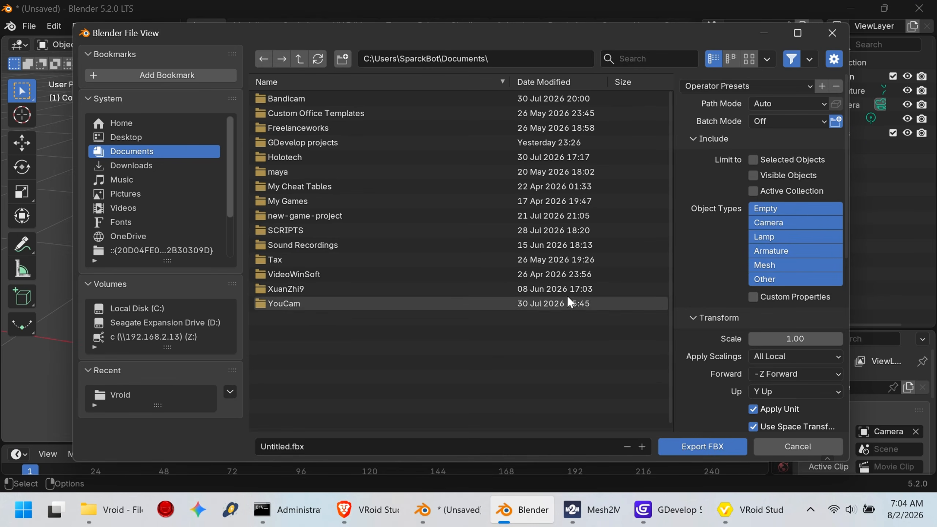
pyautogui.click(285, 445)
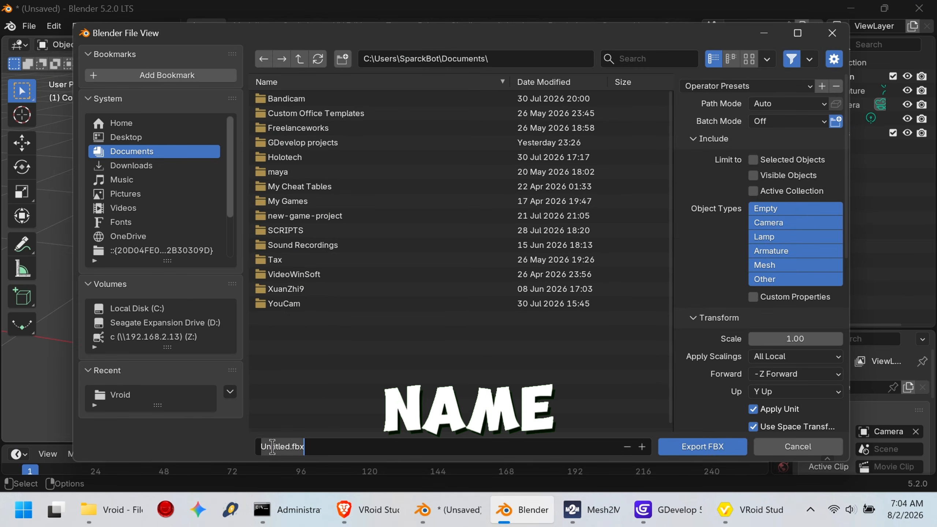
pyautogui.click(149, 166)
pyautogui.doubleClick(291, 112)
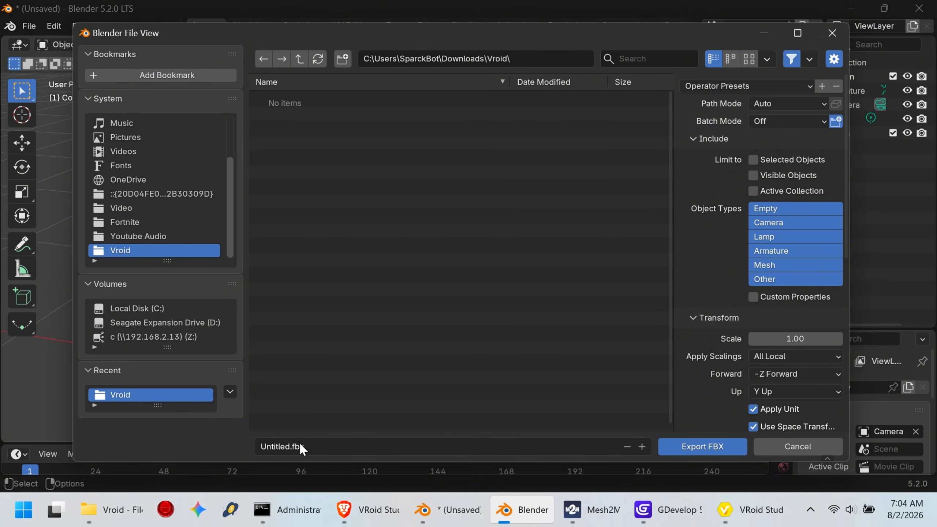
pyautogui.click(287, 446)
pyautogui.moveTo(272, 447); pyautogui.dragTo(234, 442)
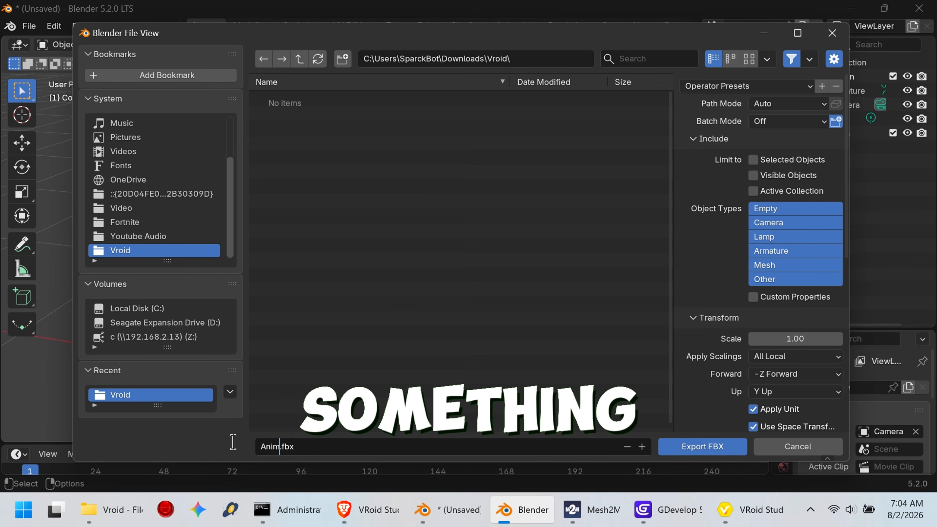
pyautogui.write('AnimeGi')
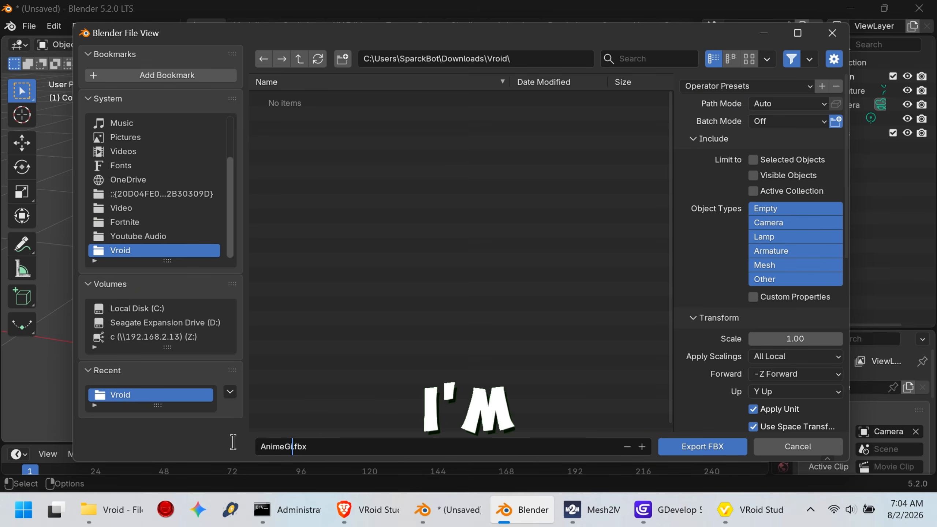
pyautogui.write('rl')
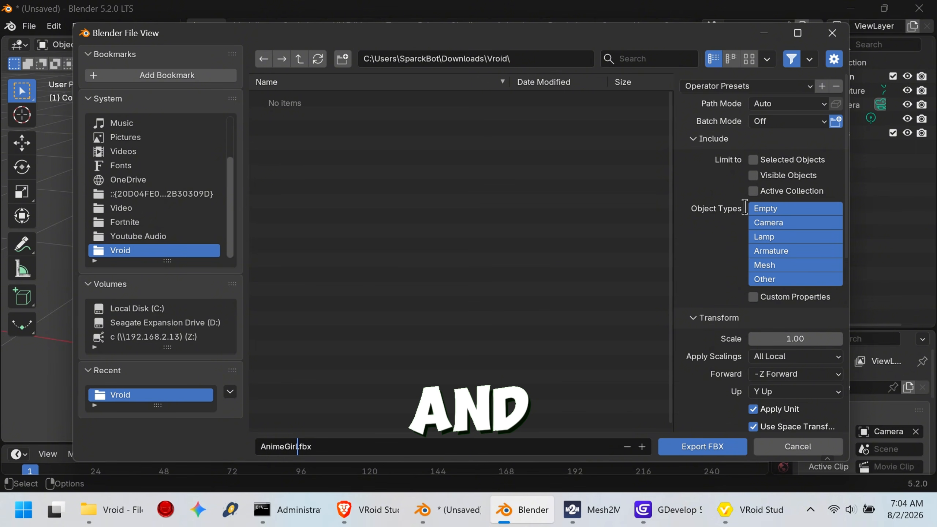
# Set the export's path mode to Copy with embedded textures and its scale to 0.31
pyautogui.click(823, 106)
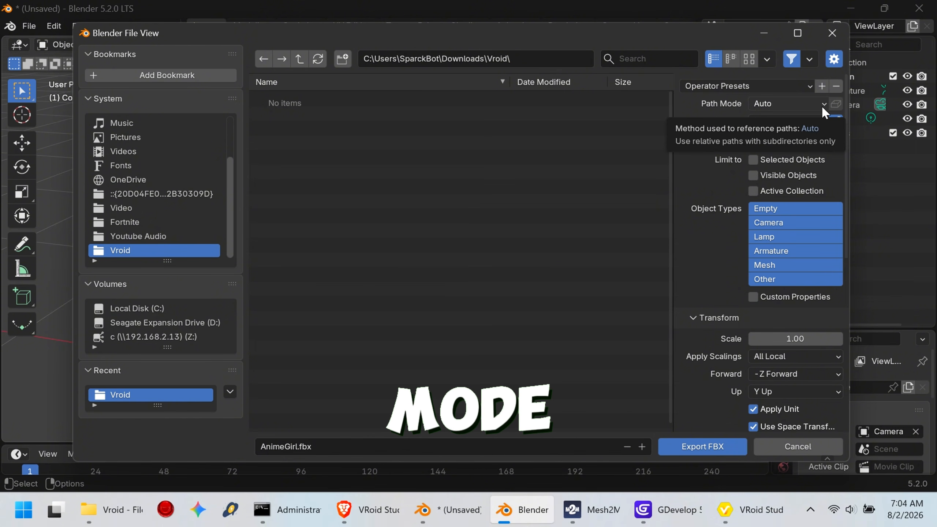
pyautogui.click(821, 103)
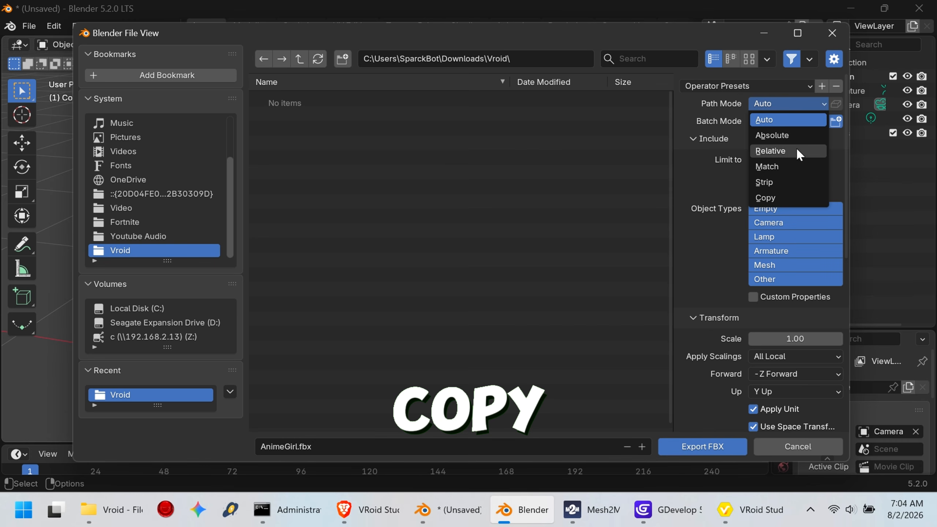
pyautogui.click(788, 197)
pyautogui.click(836, 104)
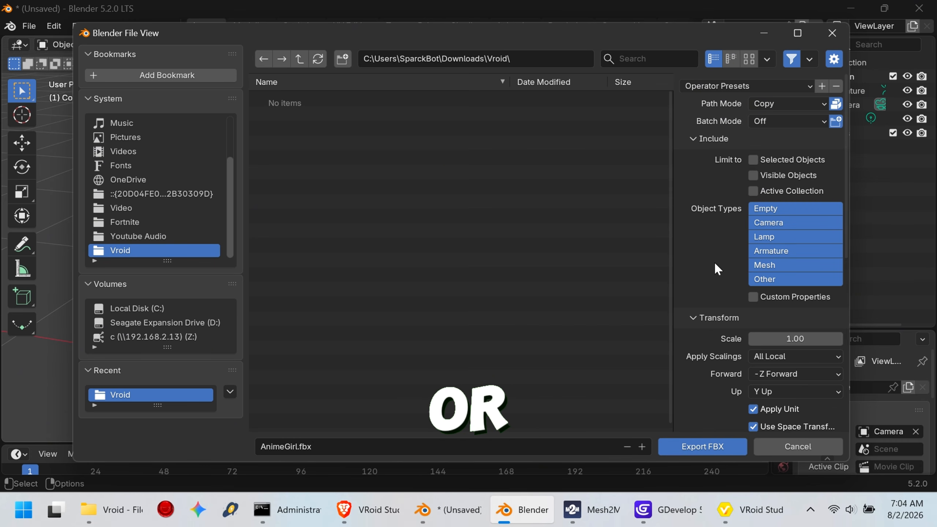
pyautogui.moveTo(835, 341)
pyautogui.mouseDown()
pyautogui.moveTo(804, 341)
pyautogui.moveTo(819, 341)
pyautogui.mouseUp()
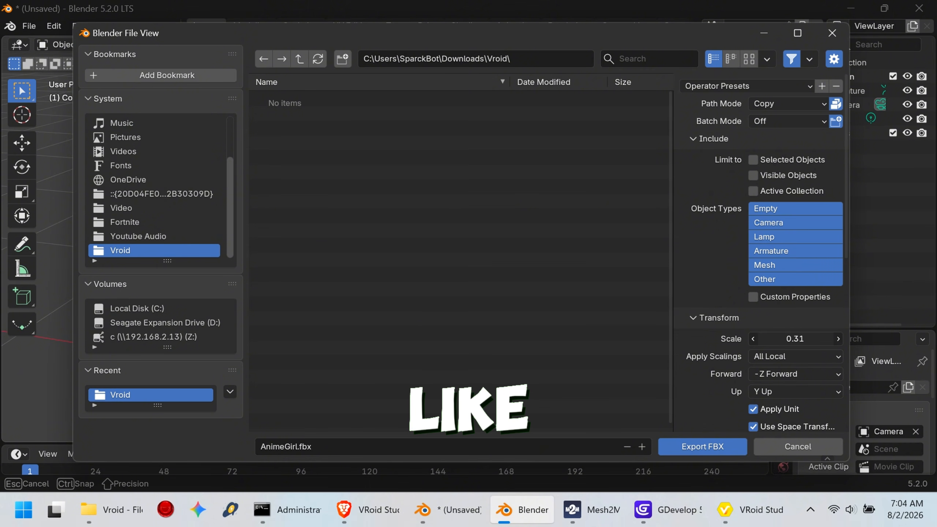
# Turn off Apply Modifiers, keep Add Leaf Bones on, and export the FBX file
pyautogui.scroll(-5, 703, 319)
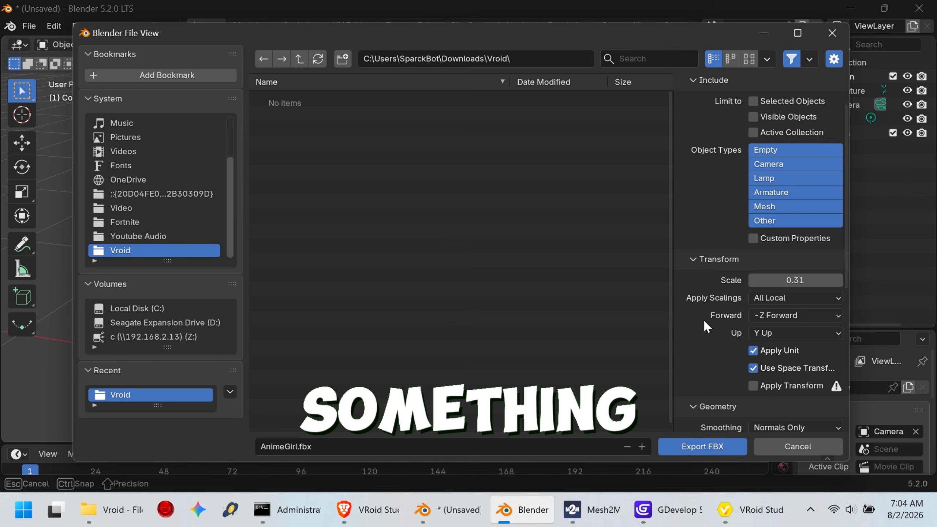
pyautogui.scroll(-2, 704, 320)
pyautogui.scroll(-3, 704, 319)
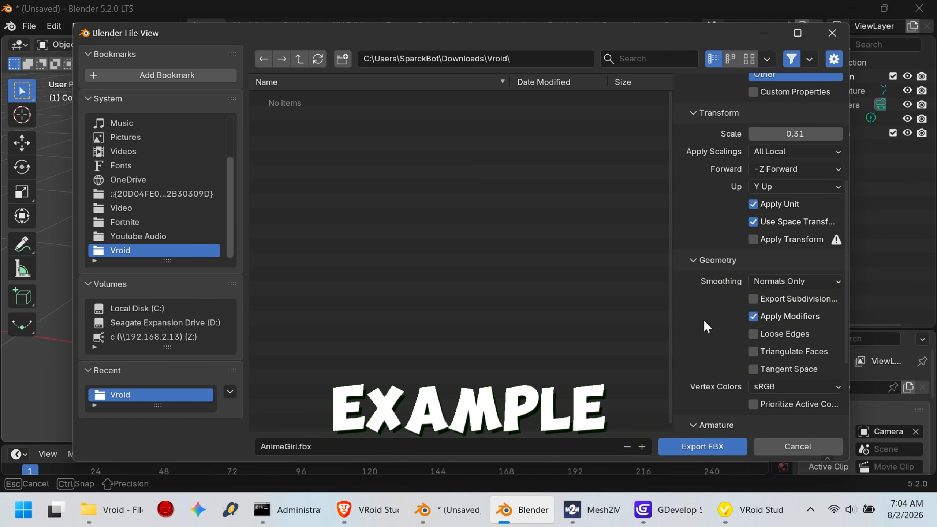
pyautogui.scroll(-6, 704, 319)
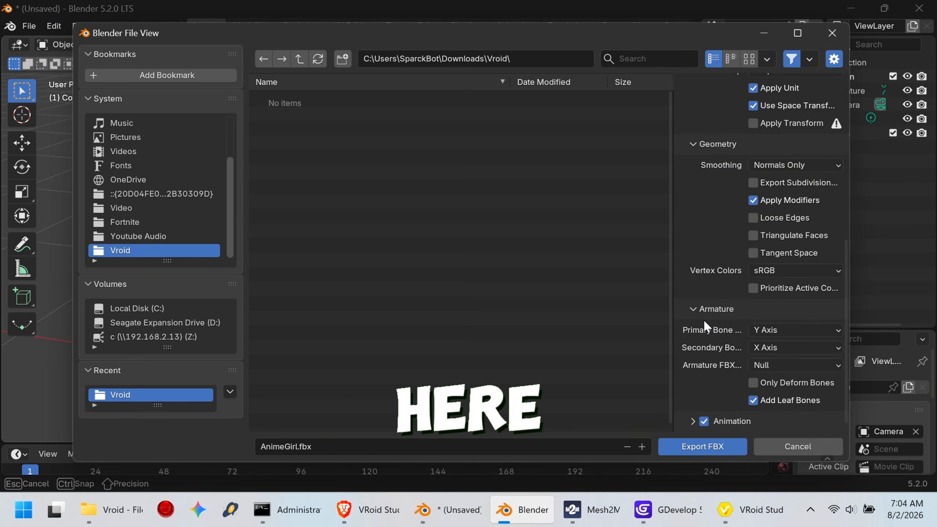
pyautogui.click(753, 400)
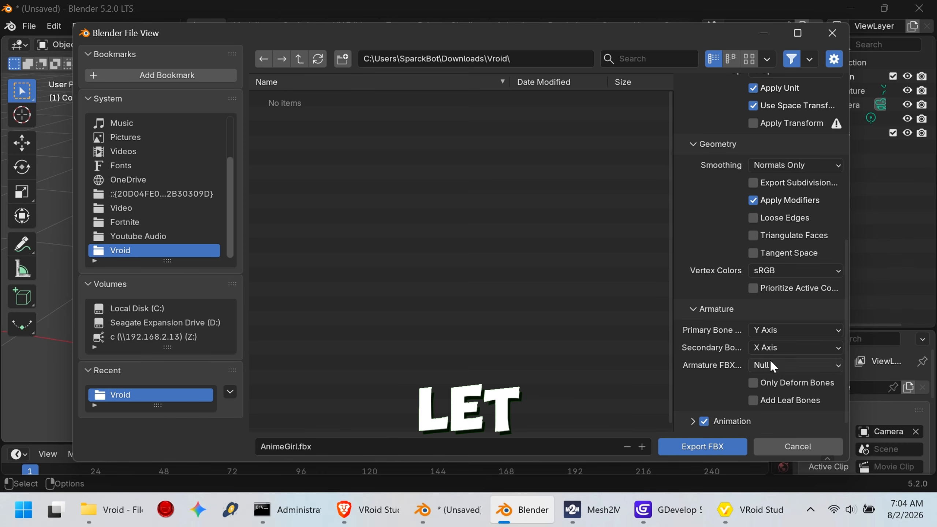
pyautogui.click(753, 400)
pyautogui.click(756, 204)
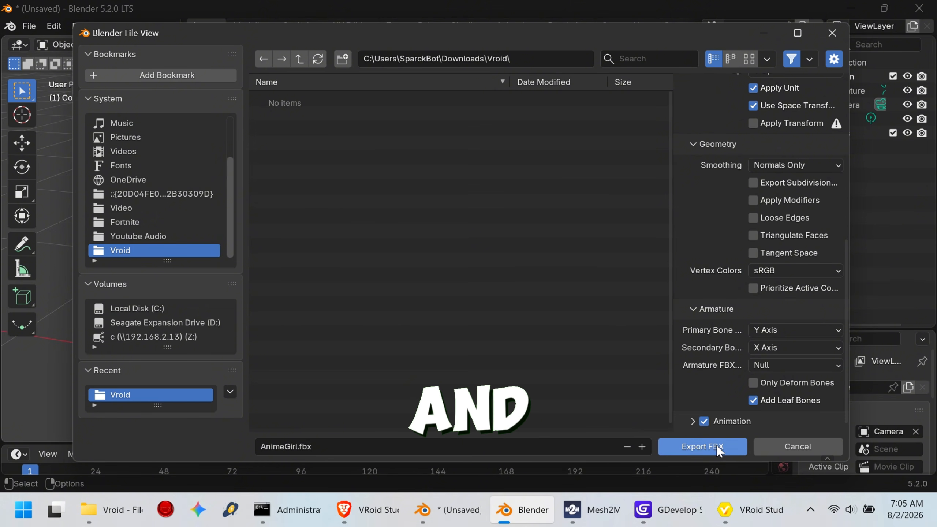
pyautogui.click(704, 422)
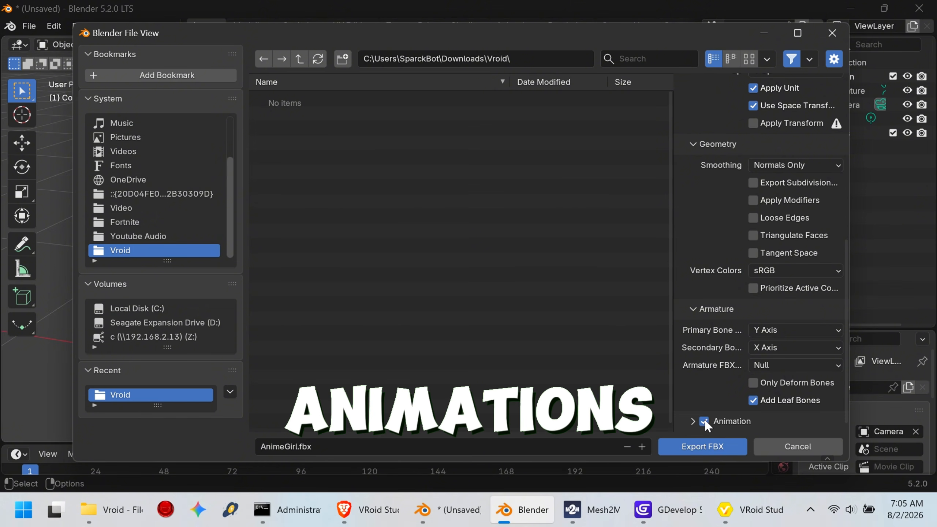
pyautogui.click(710, 451)
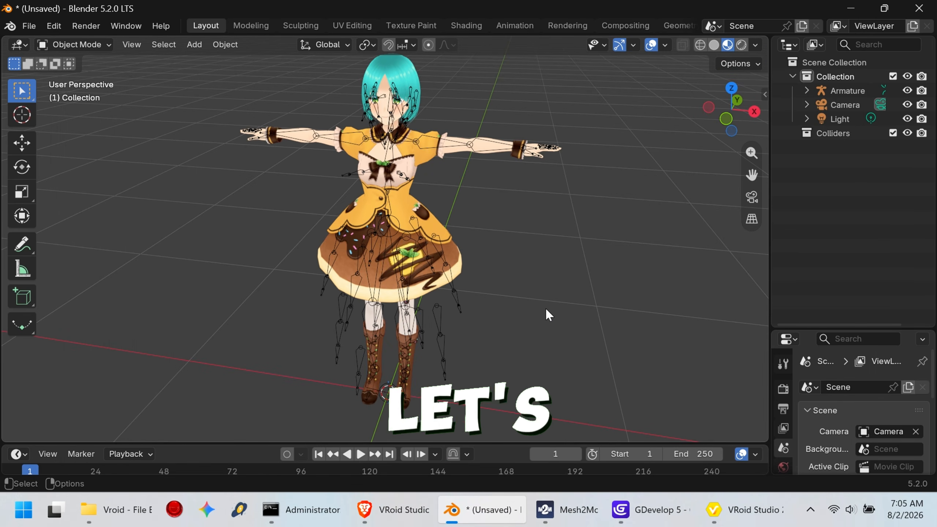
# Switch to the Mesh2Motion website in the browser, launch its application and preview the Backflip animation
pyautogui.click(419, 522)
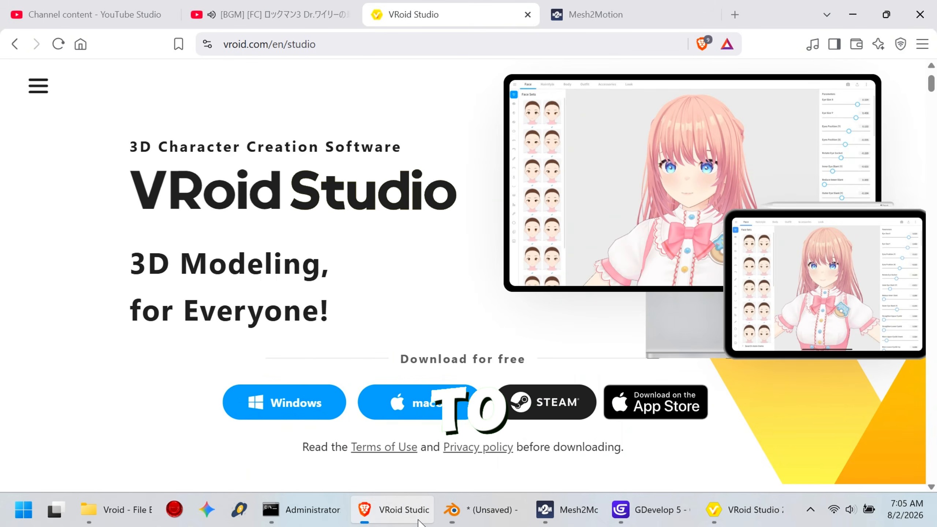
pyautogui.click(605, 14)
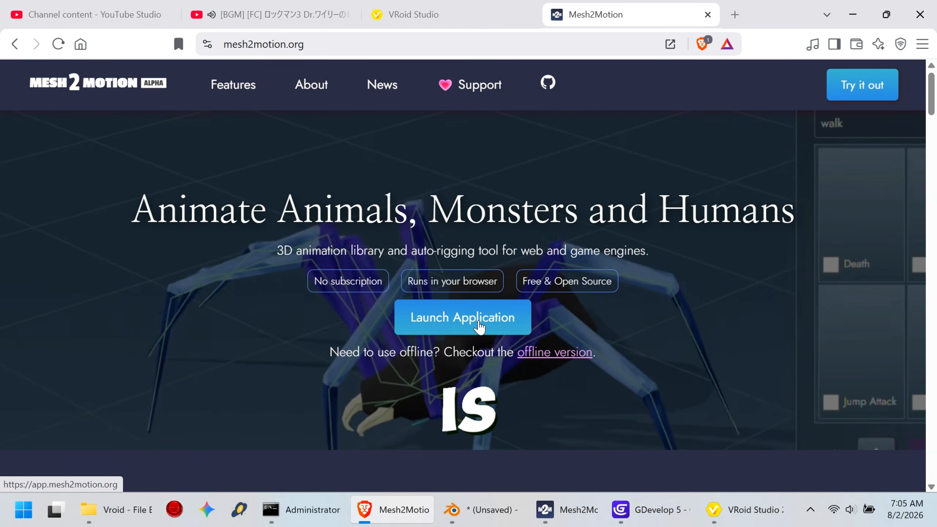
pyautogui.click(479, 325)
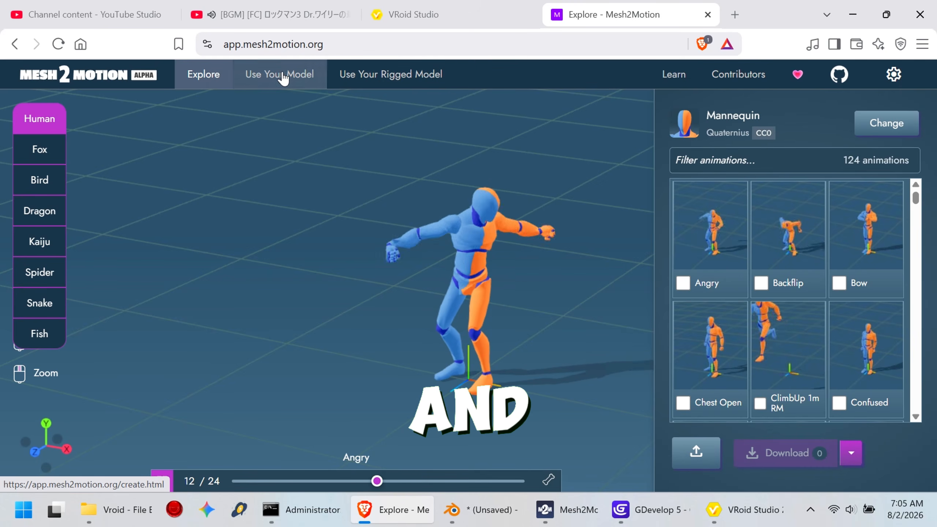
pyautogui.click(791, 236)
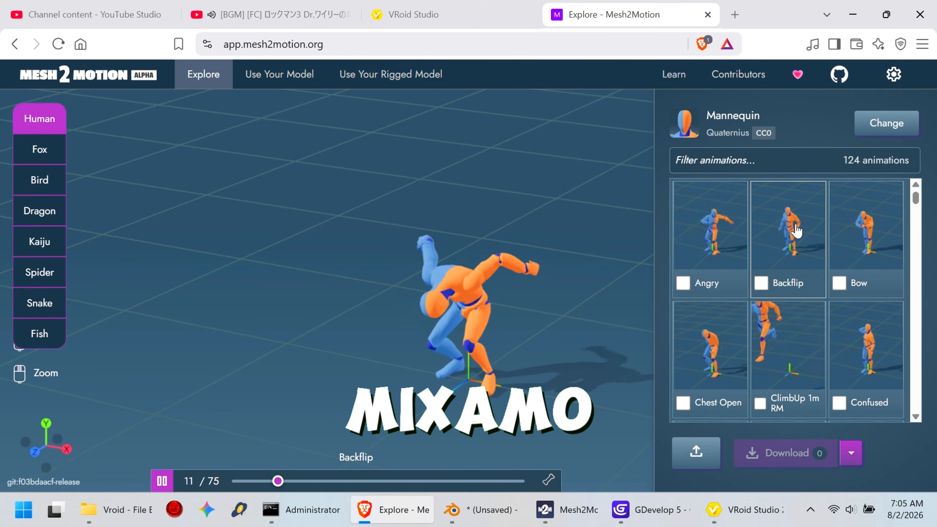
# Upload AnimeGirl.fbx from the Vroid folder as a custom model to rig
pyautogui.click(304, 85)
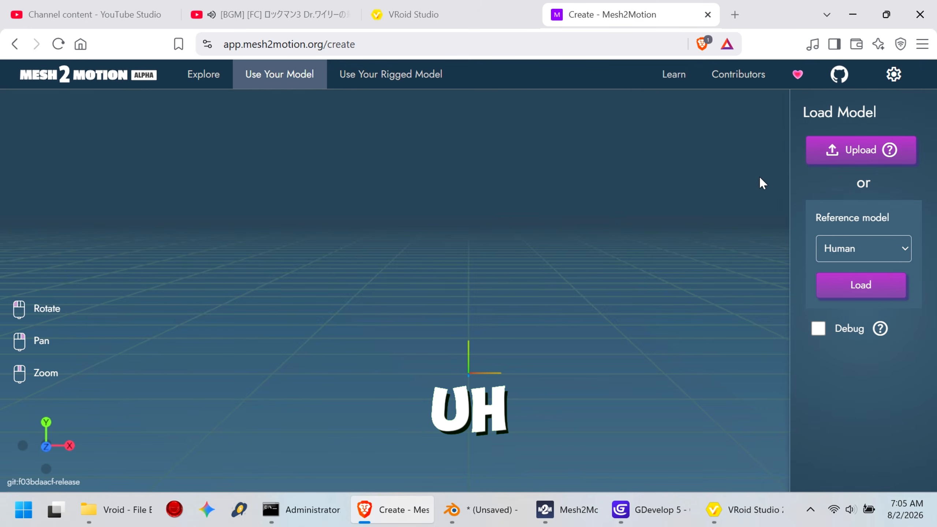
pyautogui.click(845, 153)
pyautogui.doubleClick(225, 140)
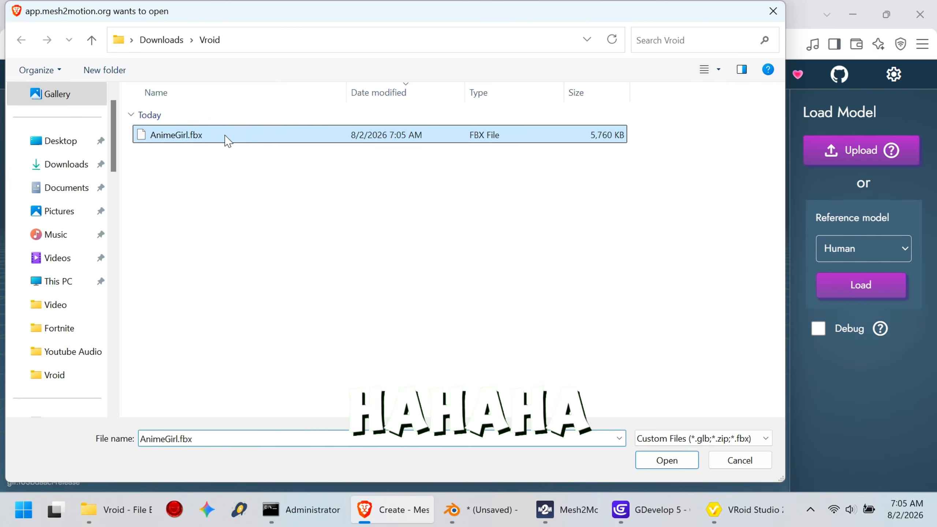
pyautogui.click(787, 184)
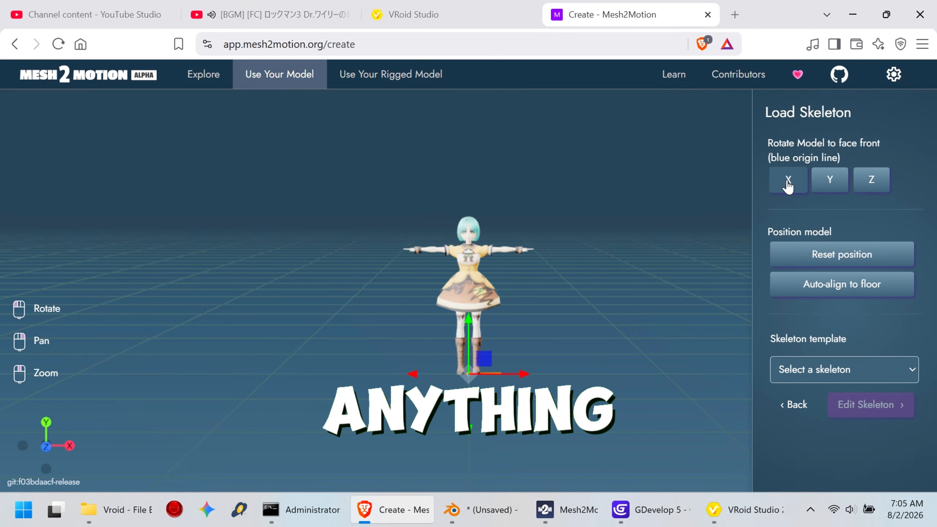
# Load the Human skeleton template for the uploaded character
pyautogui.scroll(3, 476, 278)
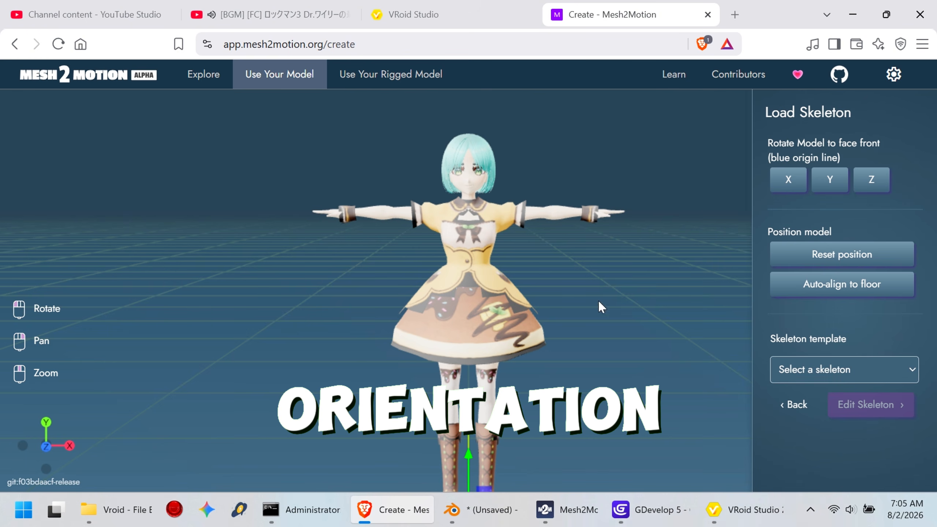
pyautogui.click(894, 373)
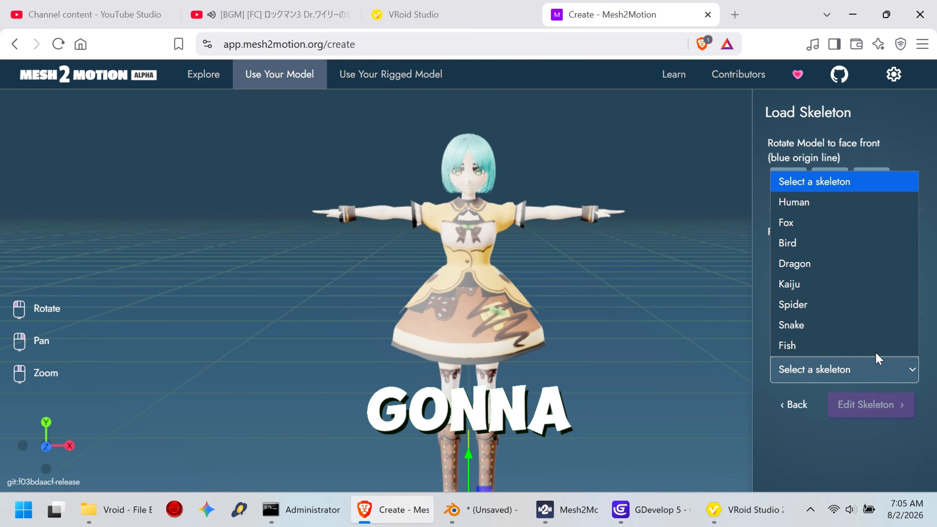
pyautogui.click(779, 203)
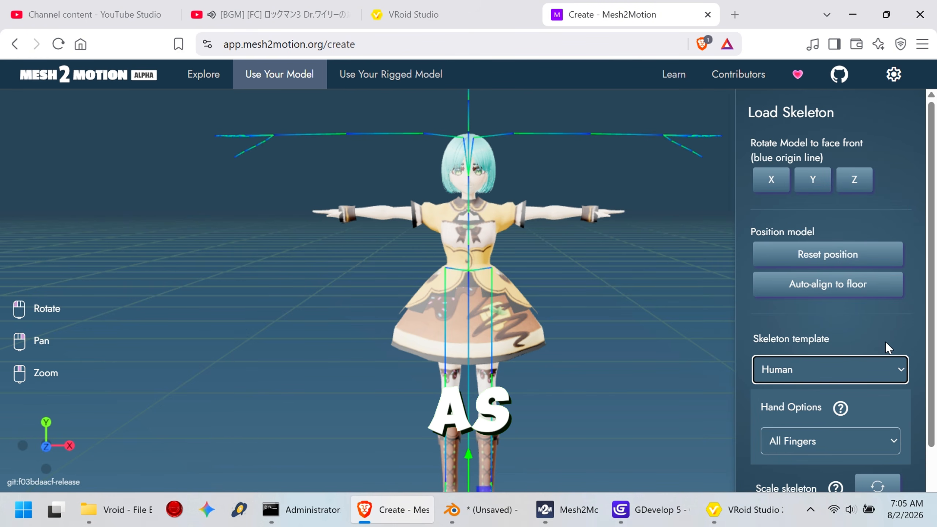
# Scale the skeleton to 79% so its arm bones line up with the character's arms
pyautogui.scroll(-2, 896, 358)
pyautogui.moveTo(848, 441); pyautogui.dragTo(827, 443)
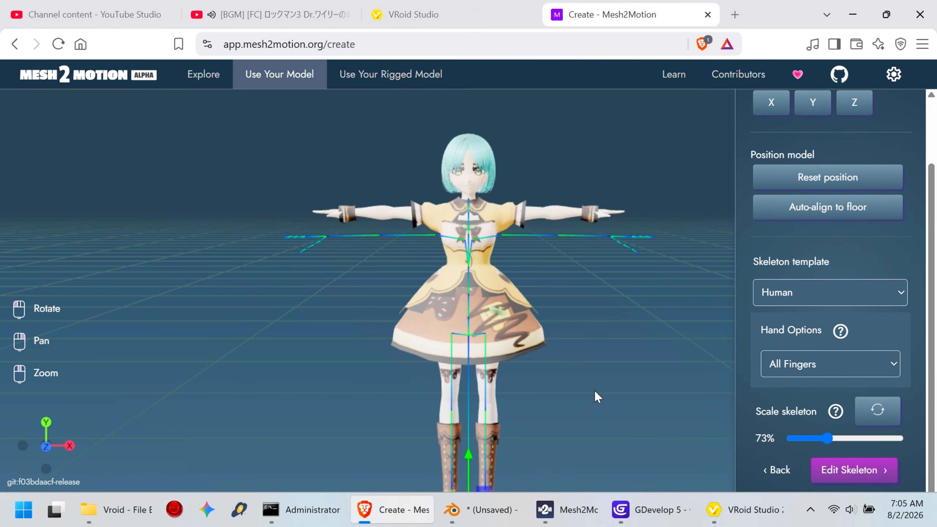
pyautogui.moveTo(594, 392); pyautogui.dragTo(584, 336, button='right')
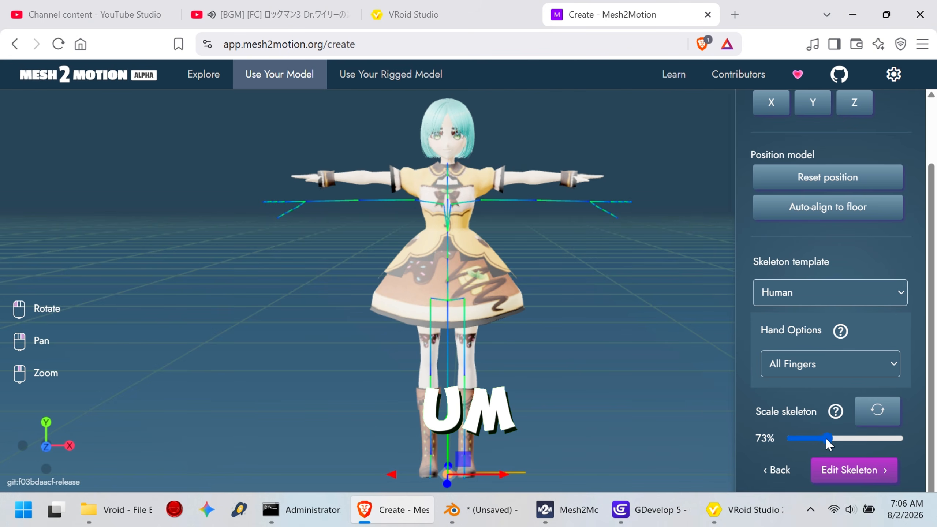
pyautogui.moveTo(827, 437); pyautogui.dragTo(830, 435)
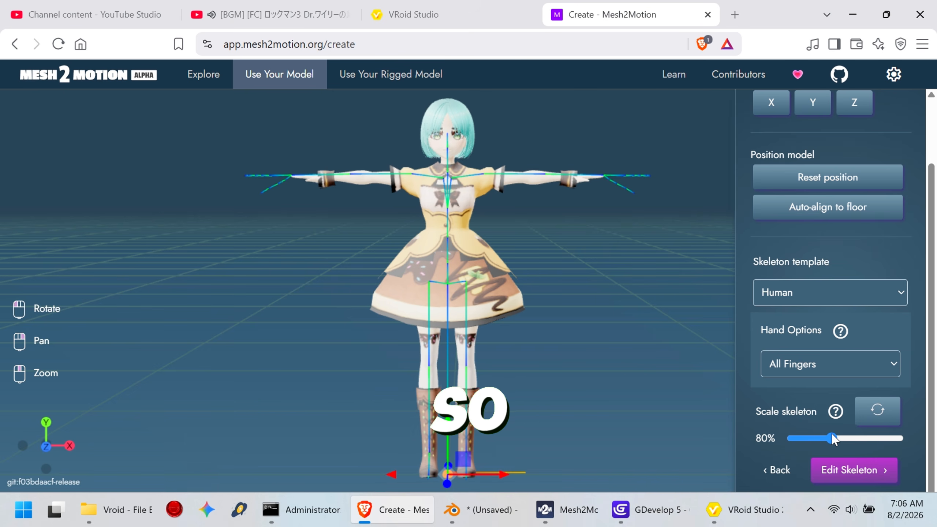
pyautogui.moveTo(831, 434); pyautogui.dragTo(830, 433)
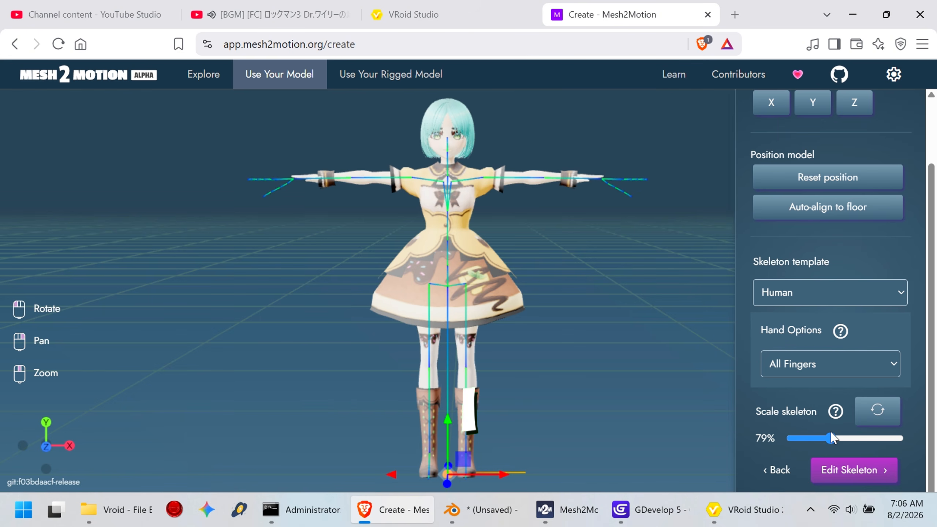
# Set the skeleton's hand options to Thumb + Main Finger and view the model from above
pyautogui.click(893, 359)
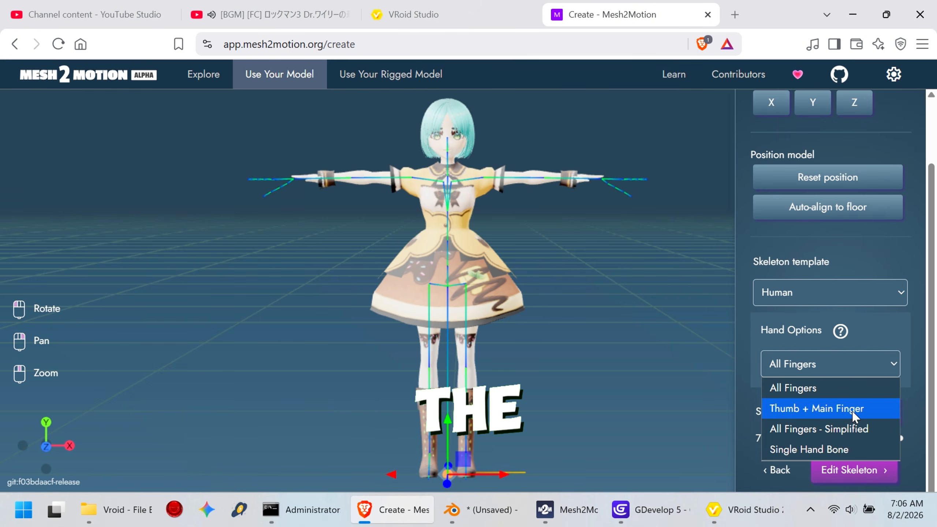
pyautogui.click(852, 408)
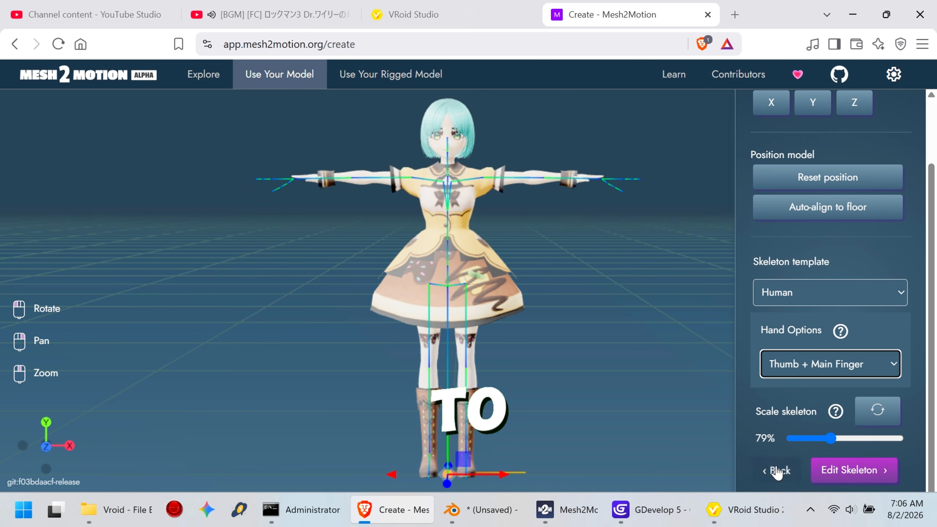
pyautogui.click(48, 419)
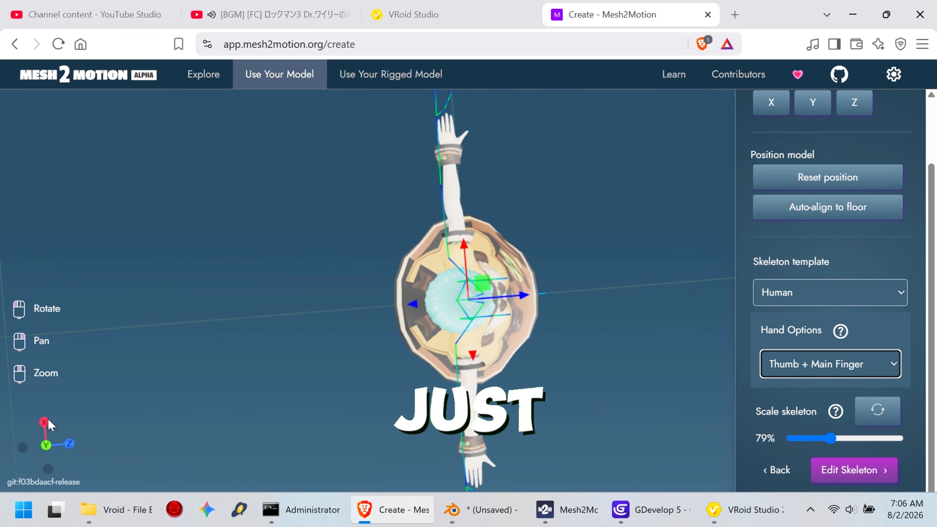
# Begin editing the skeleton and move the character's left elbow and shoulder joints to the centre of the arm mesh
pyautogui.click(865, 474)
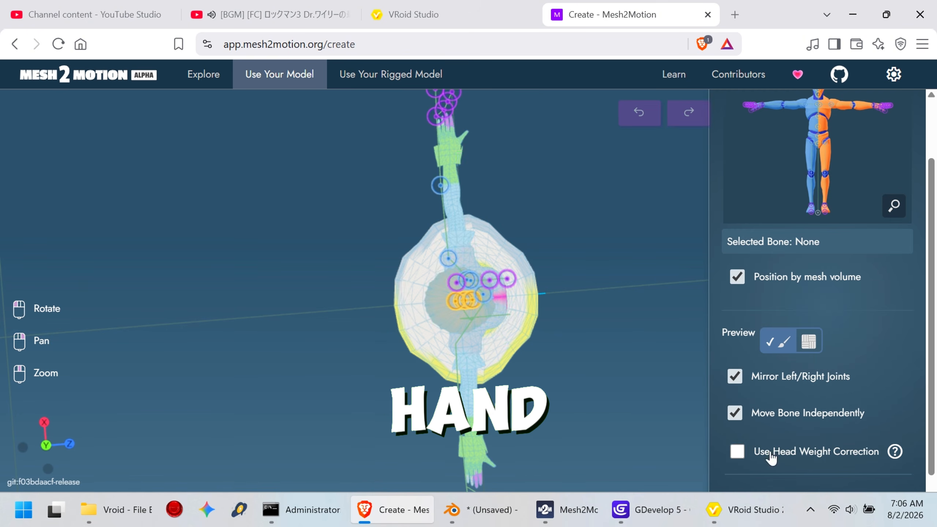
pyautogui.scroll(5, 487, 189)
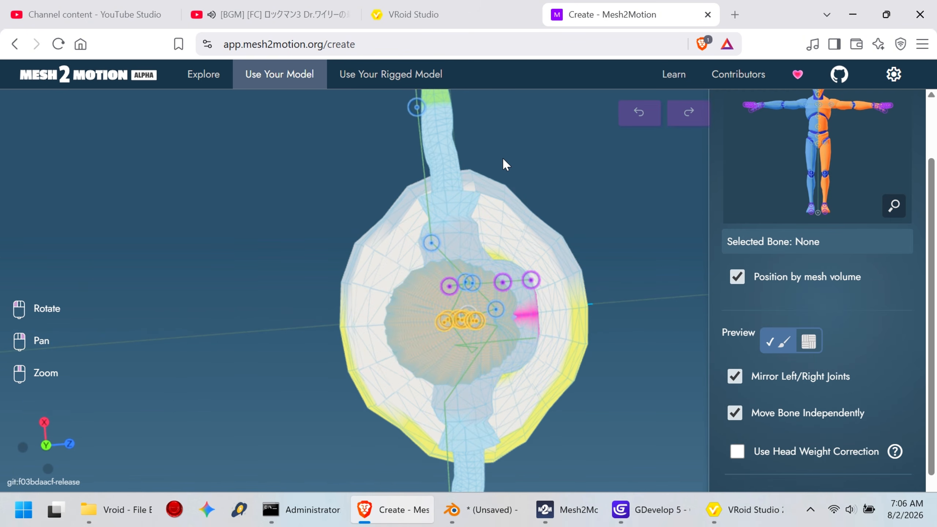
pyautogui.moveTo(503, 159); pyautogui.dragTo(469, 245, button='right')
pyautogui.scroll(4, 469, 245)
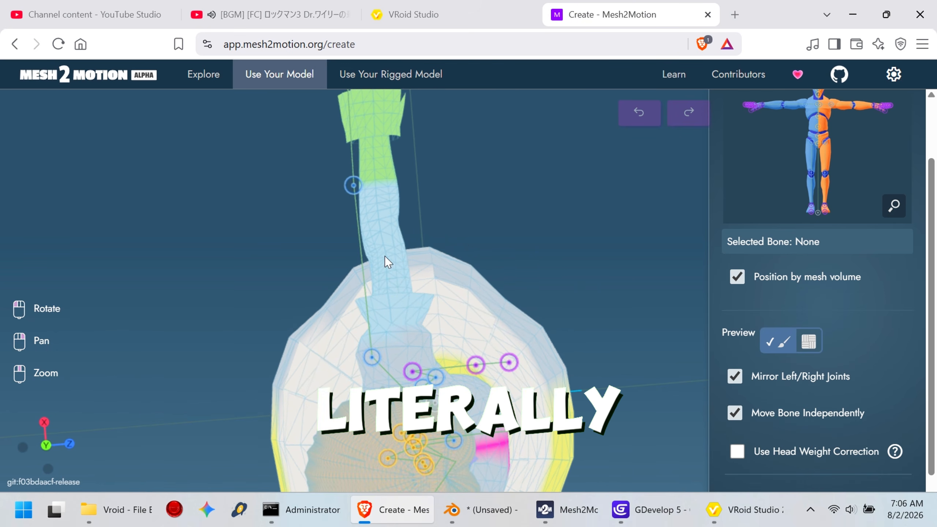
pyautogui.moveTo(354, 186); pyautogui.dragTo(382, 231)
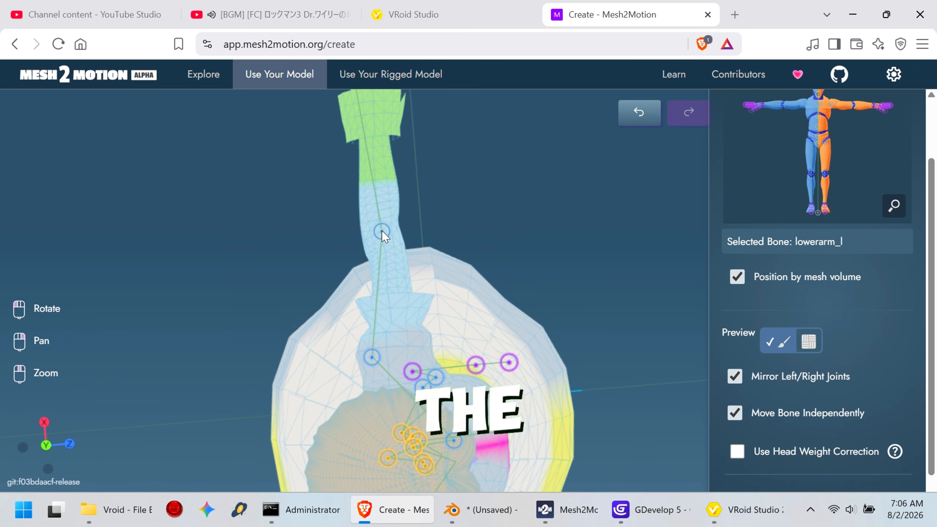
pyautogui.moveTo(372, 356); pyautogui.dragTo(391, 352)
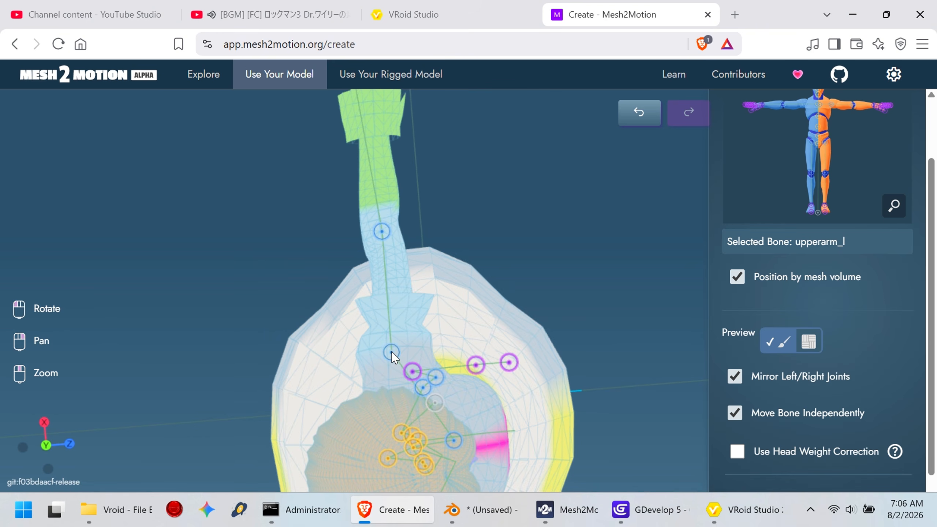
# Move the left wrist and middle-finger joints down into the hand mesh so they follow the palm and fingers
pyautogui.moveTo(464, 221); pyautogui.dragTo(472, 377, button='right')
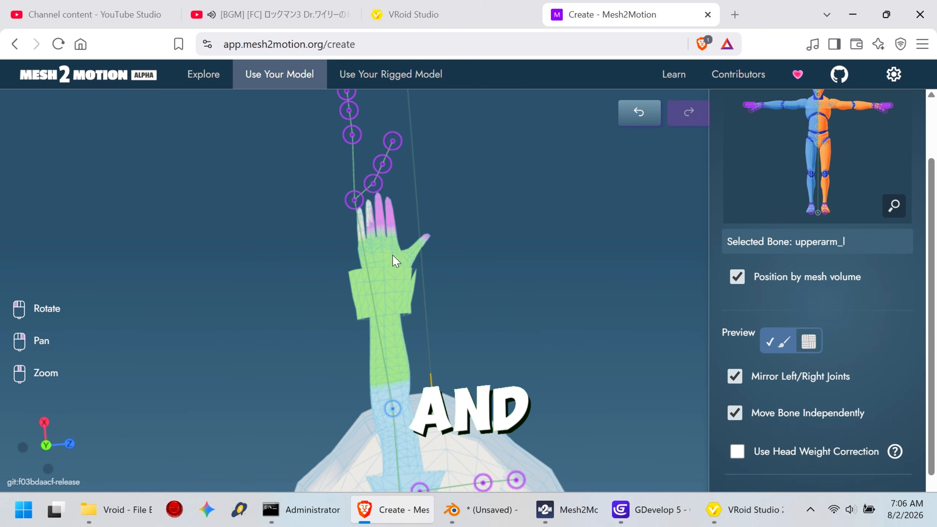
pyautogui.moveTo(356, 202); pyautogui.dragTo(369, 269)
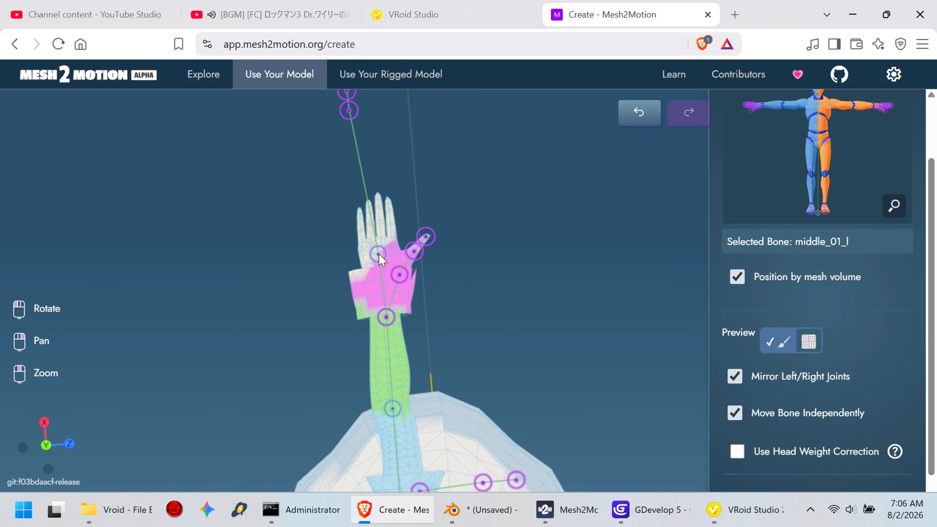
pyautogui.moveTo(380, 254); pyautogui.dragTo(374, 254)
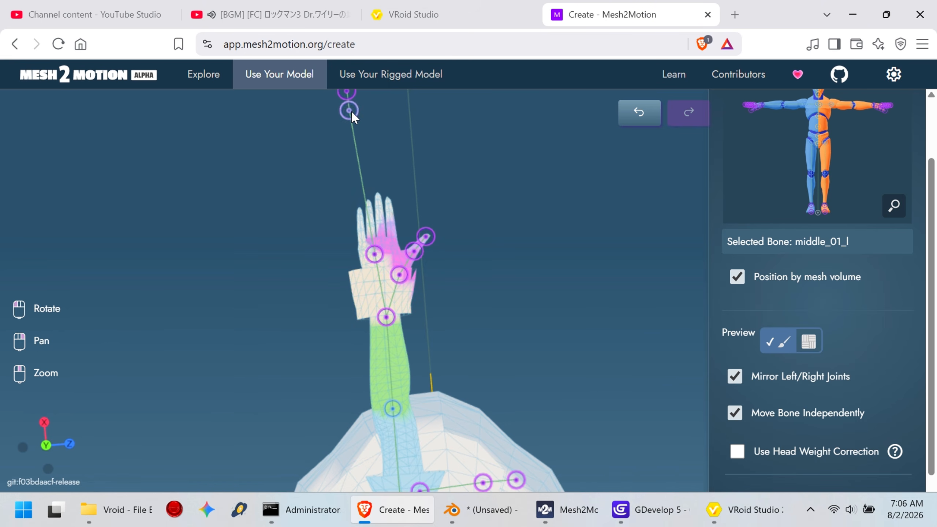
pyautogui.moveTo(351, 111); pyautogui.dragTo(373, 217)
pyautogui.moveTo(354, 94); pyautogui.dragTo(360, 128, button='right')
pyautogui.click(382, 234)
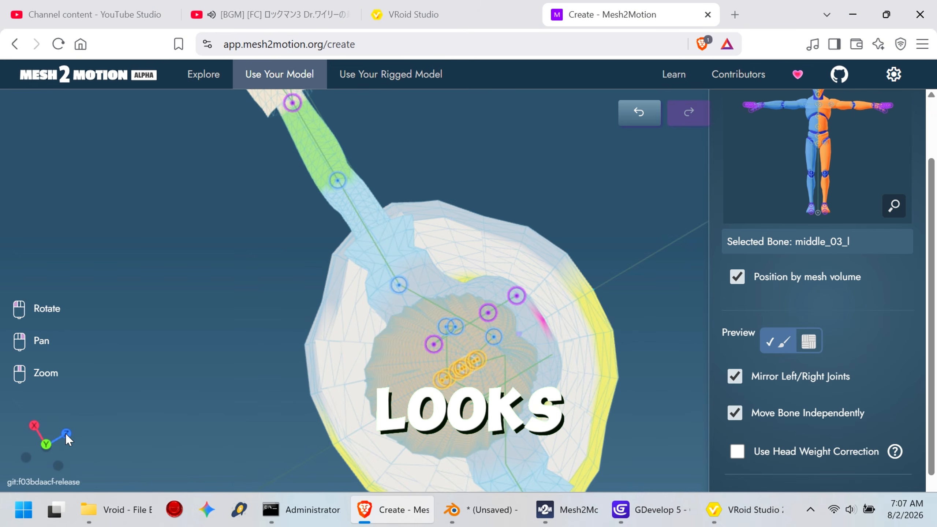
# From the front view, shift the left thigh and clavicle joints slightly outward from the body's centre and check the leg joints
pyautogui.click(66, 432)
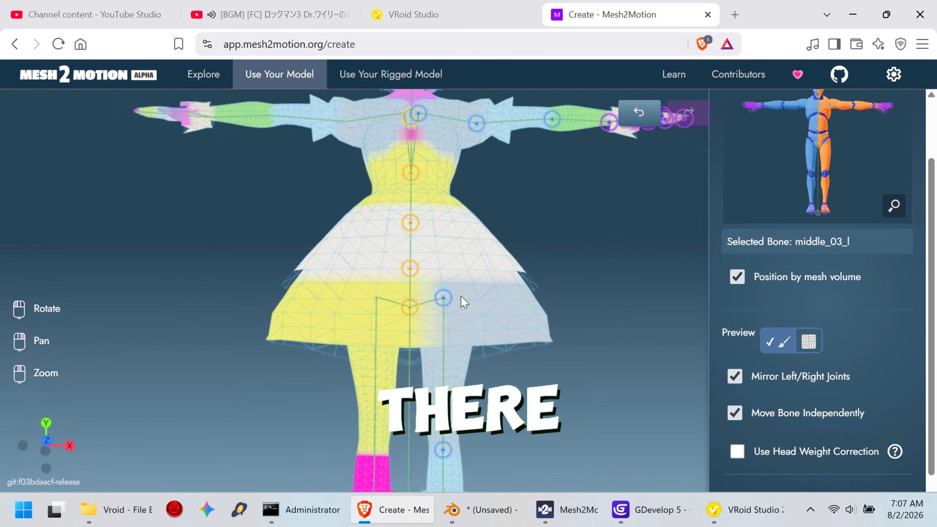
pyautogui.moveTo(441, 296); pyautogui.dragTo(451, 300)
pyautogui.moveTo(558, 252); pyautogui.dragTo(551, 356, button='right')
pyautogui.moveTo(413, 217); pyautogui.dragTo(422, 219)
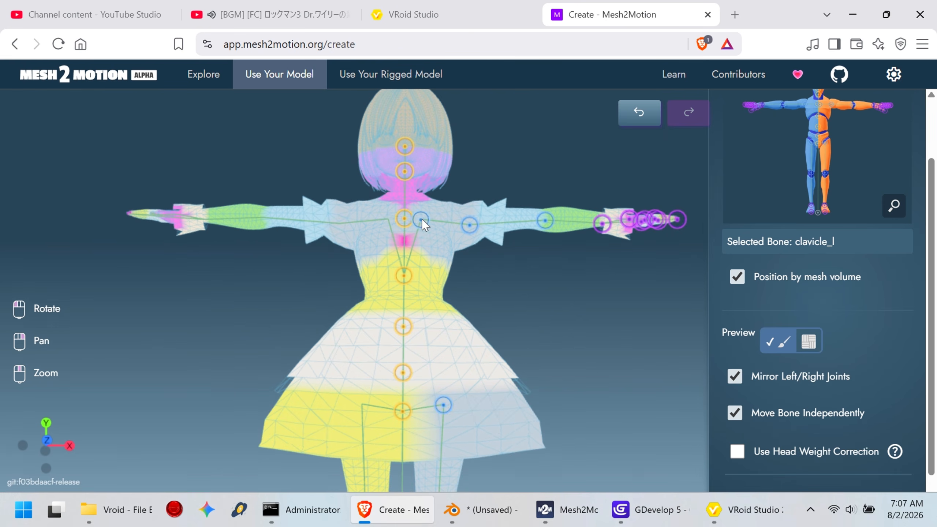
pyautogui.moveTo(561, 323); pyautogui.dragTo(571, 114, button='right')
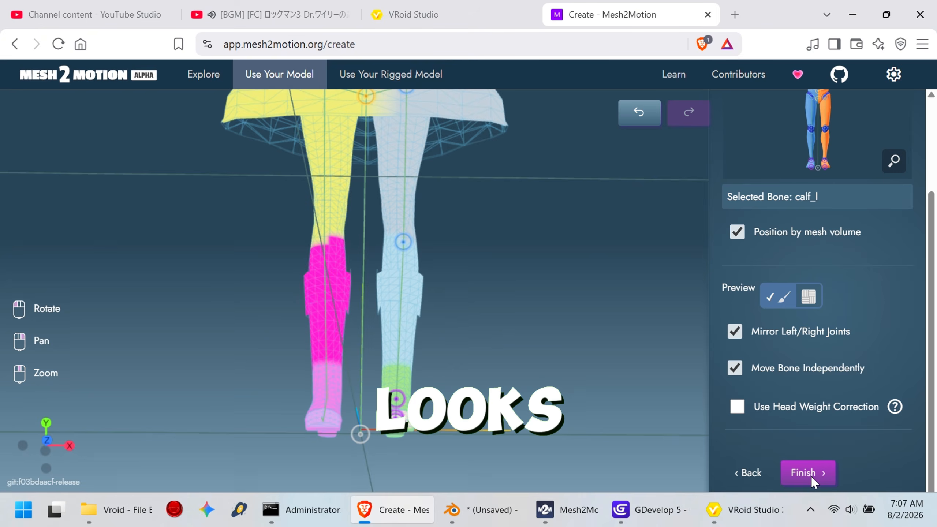
# Finish the skeleton, check the Angry animation on the character from several sides, and revisit the joint positions
pyautogui.click(811, 476)
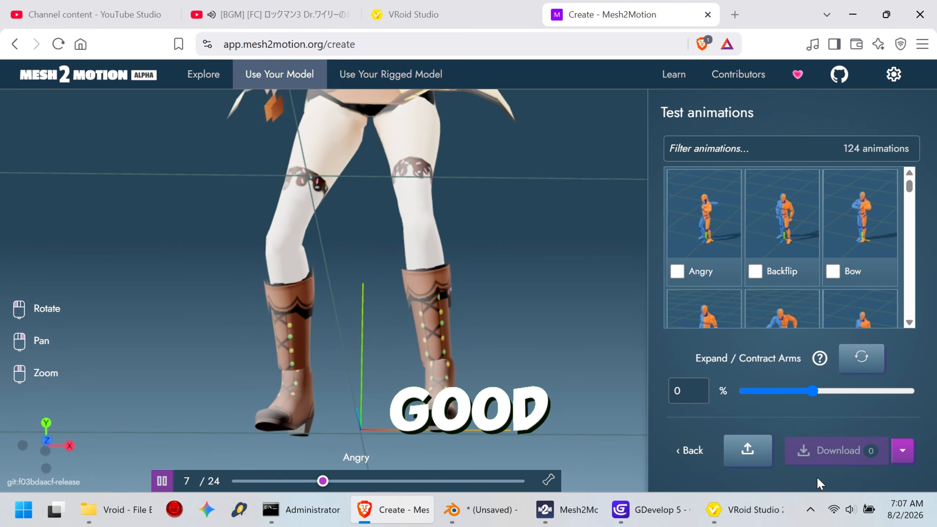
pyautogui.moveTo(484, 148); pyautogui.dragTo(484, 358, button='right')
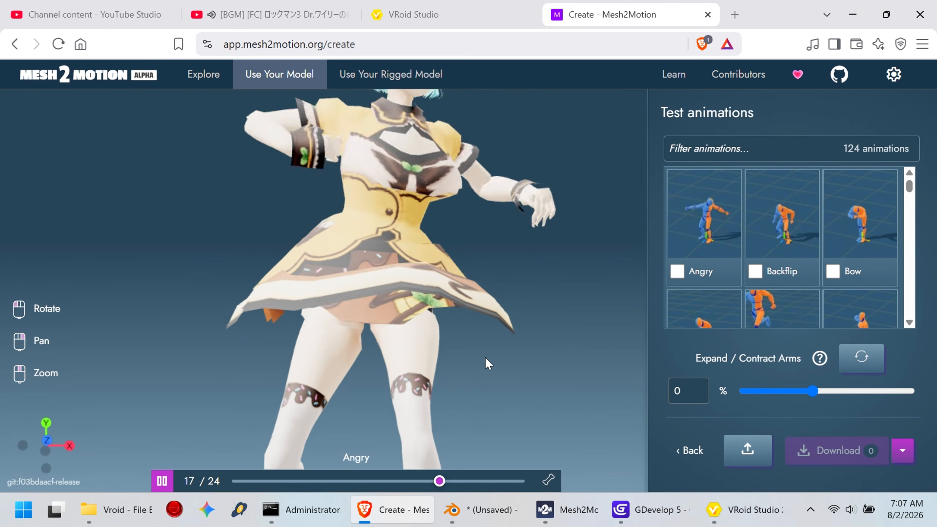
pyautogui.moveTo(476, 340); pyautogui.dragTo(385, 246)
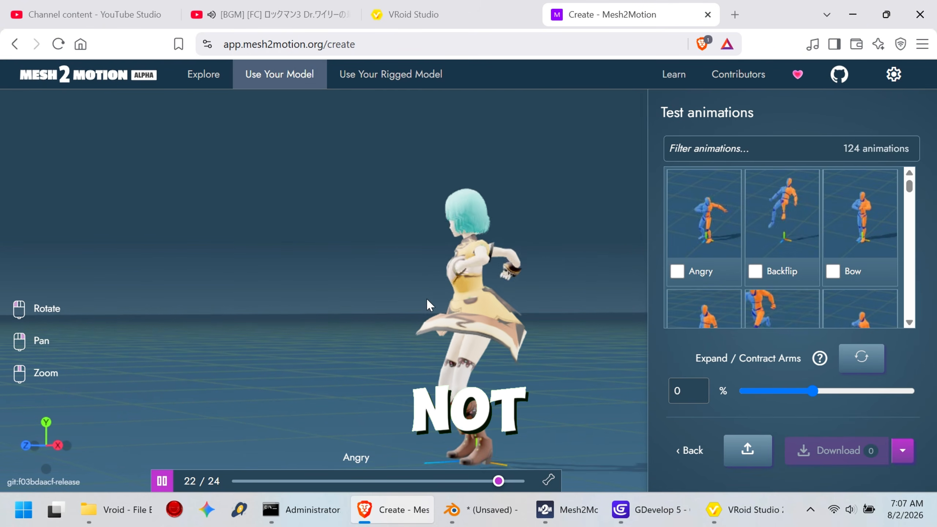
pyautogui.moveTo(312, 280); pyautogui.dragTo(402, 277)
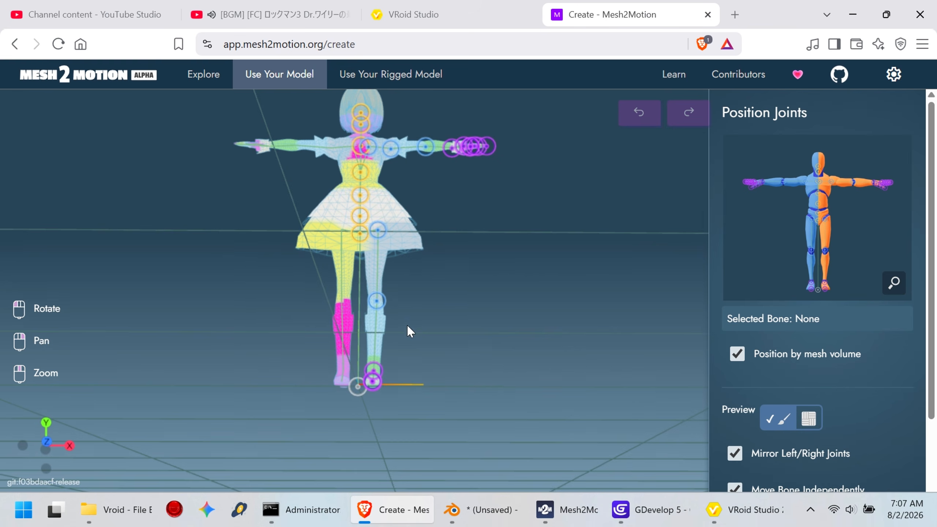
pyautogui.scroll(6, 368, 272)
pyautogui.moveTo(350, 213); pyautogui.dragTo(334, 216)
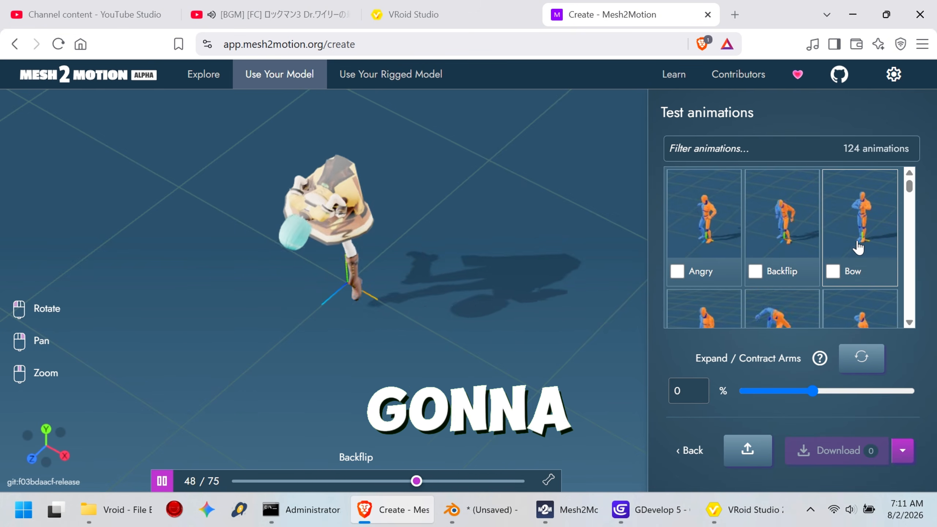
# Filter the animations by "idle" and select Idle Loop for download
pyautogui.scroll(-5, 855, 247)
pyautogui.scroll(-2, 836, 266)
pyautogui.scroll(-2, 837, 266)
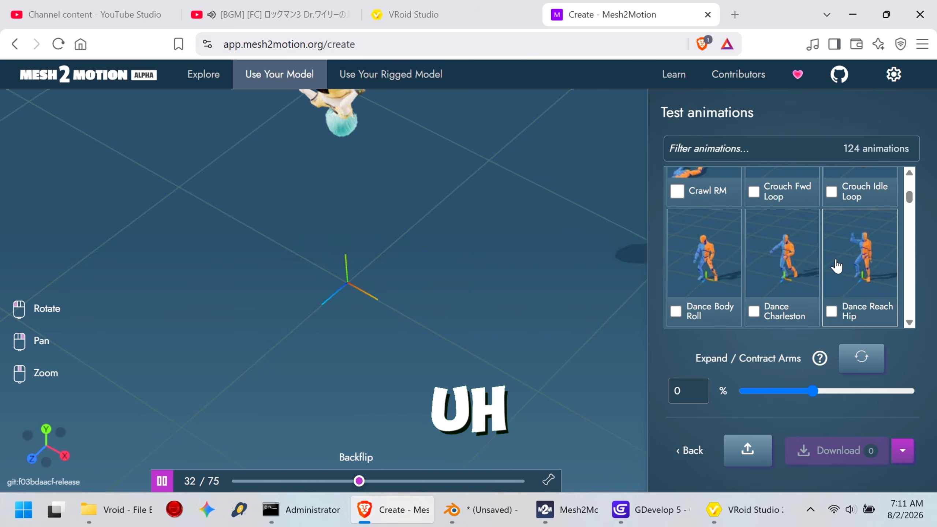
pyautogui.scroll(-2, 810, 280)
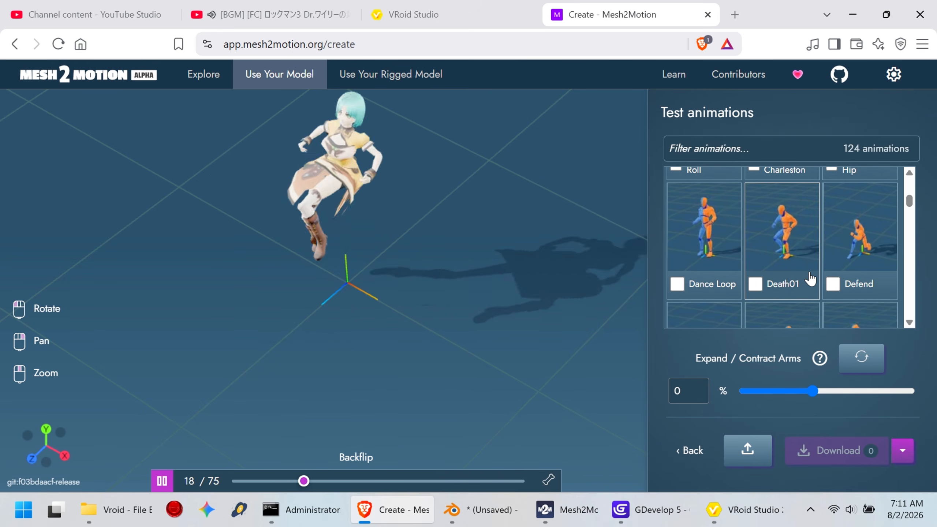
pyautogui.write('idle')
pyautogui.click(834, 318)
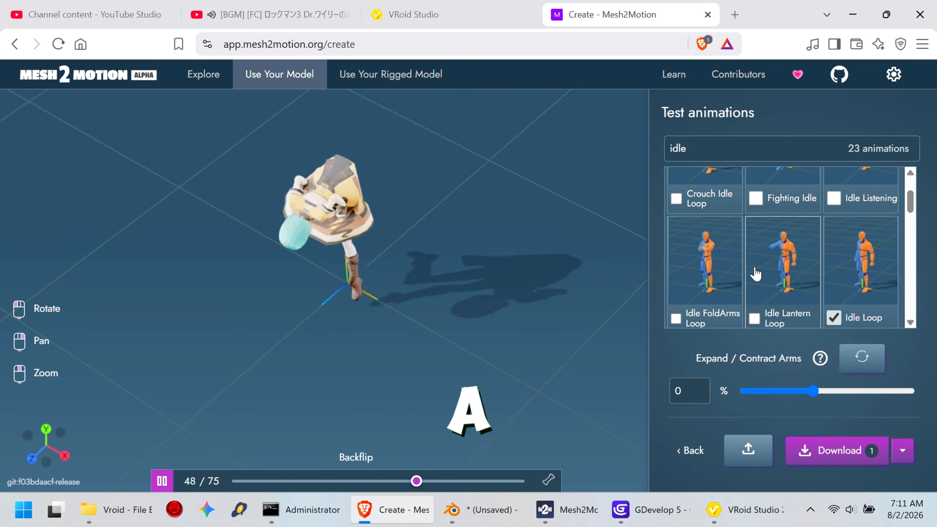
# Filter the animations by "death" and add Death01 to the download selection
pyautogui.scroll(-2, 736, 236)
pyautogui.doubleClick(675, 147)
pyautogui.write('death')
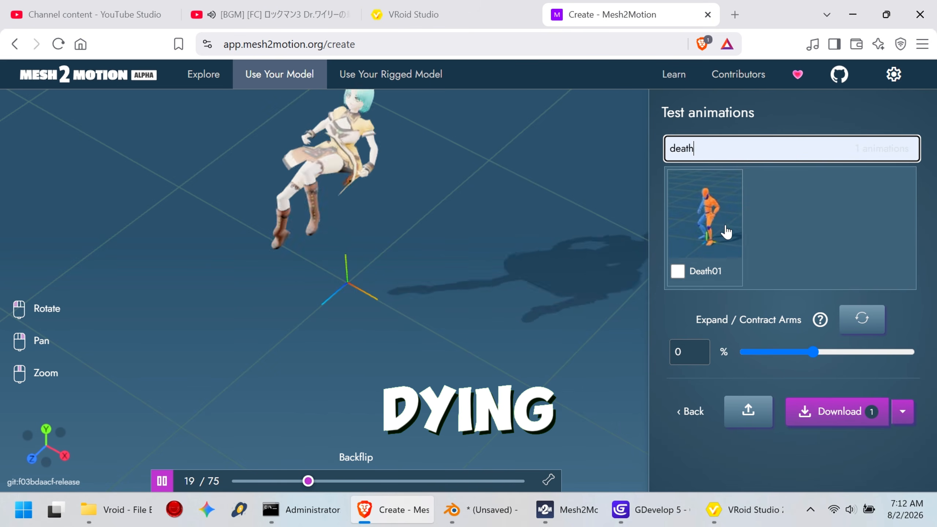
pyautogui.click(677, 271)
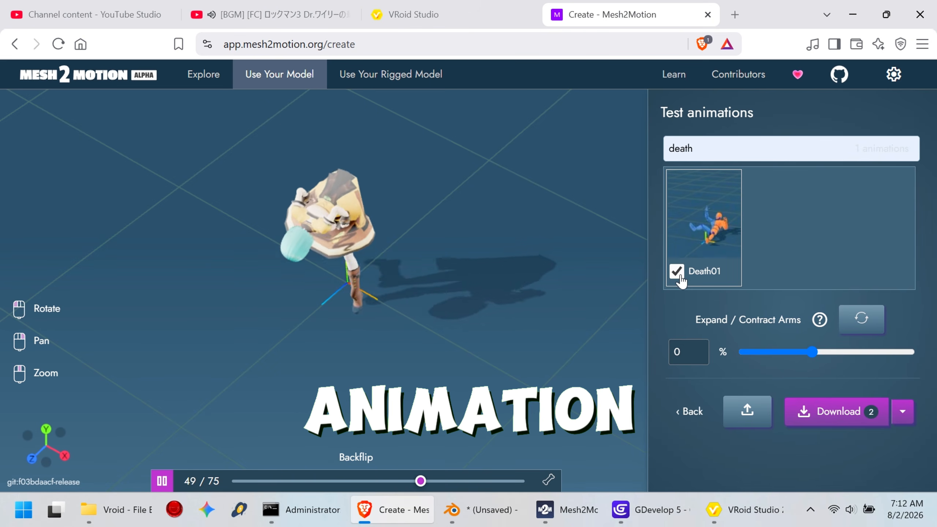
# Clear the animation filter and browse the full list, previewing Chest Open and Hit Knockback RM on the character
pyautogui.doubleClick(686, 149)
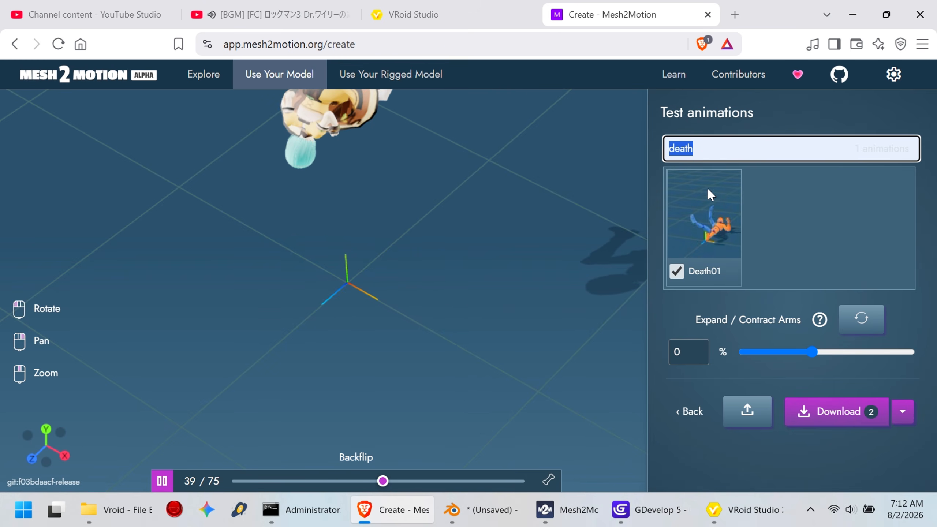
pyautogui.press('BackSpace')
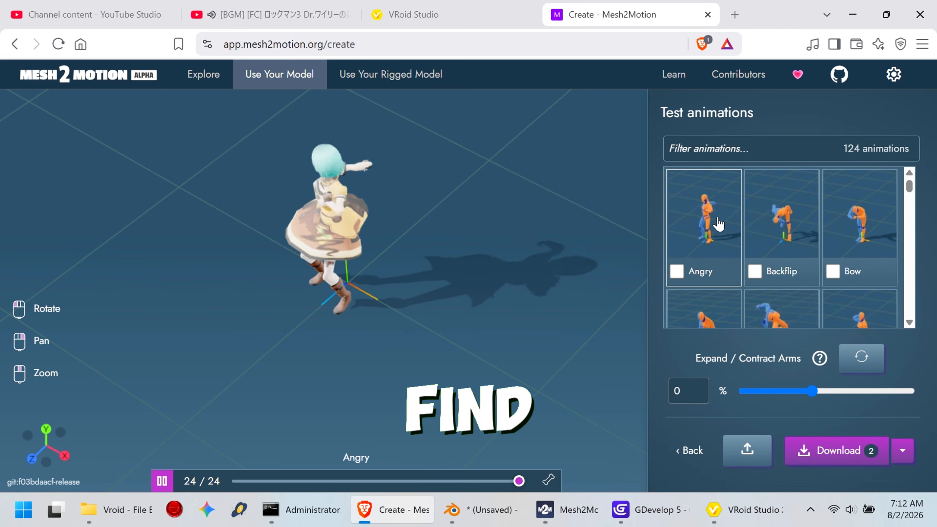
pyautogui.scroll(-3, 750, 251)
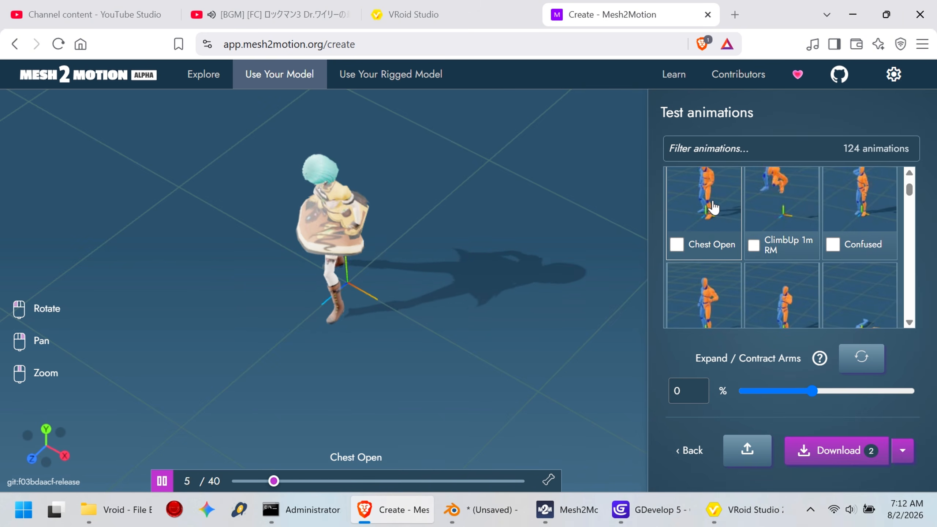
pyautogui.scroll(-10, 762, 235)
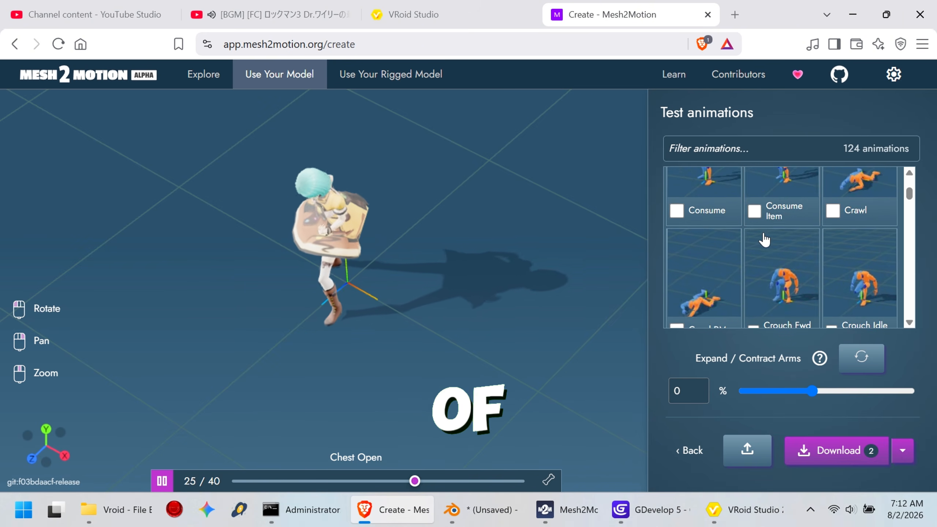
pyautogui.scroll(-10, 770, 255)
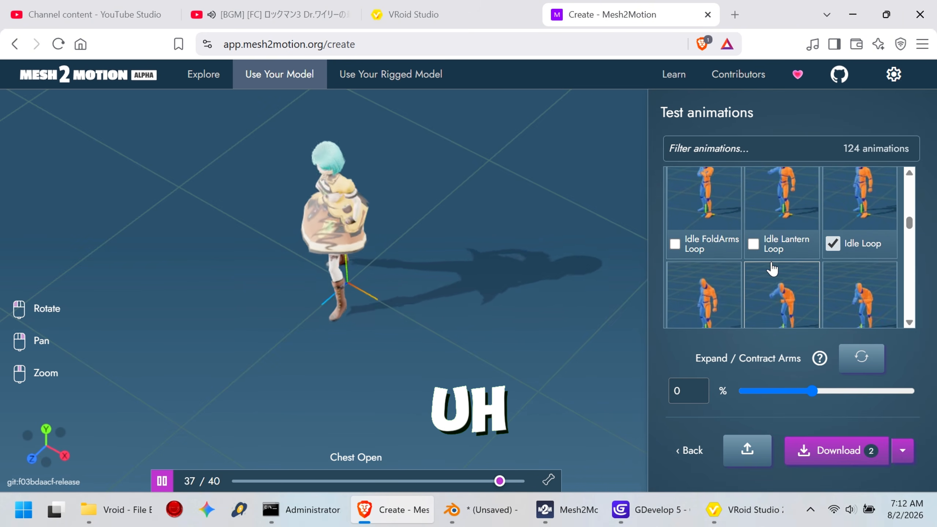
pyautogui.scroll(3, 775, 247)
pyautogui.click(777, 245)
pyautogui.scroll(-5, 756, 281)
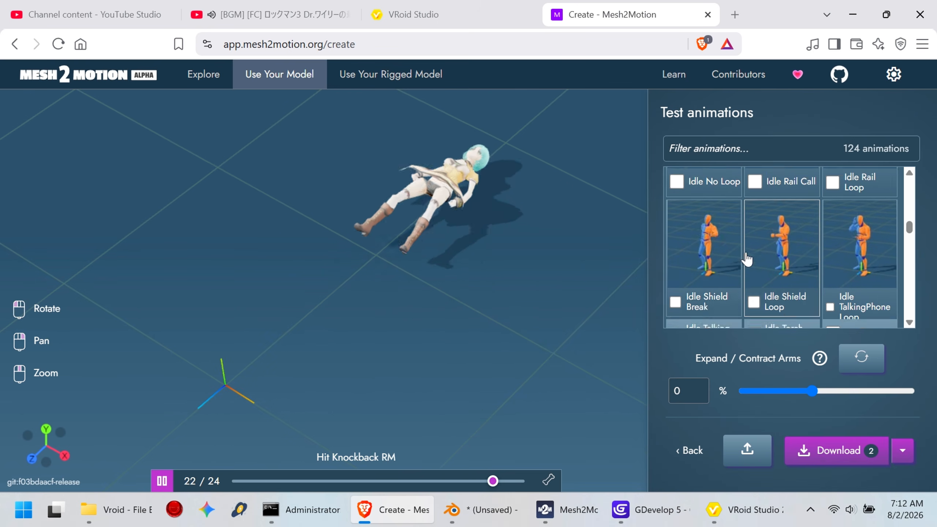
# Preview Jog Fwd Loop on the character and add NinjaJump Start to the download selection
pyautogui.click(738, 260)
pyautogui.scroll(-3, 759, 282)
pyautogui.scroll(-1, 738, 258)
pyautogui.click(717, 235)
pyautogui.scroll(-6, 736, 236)
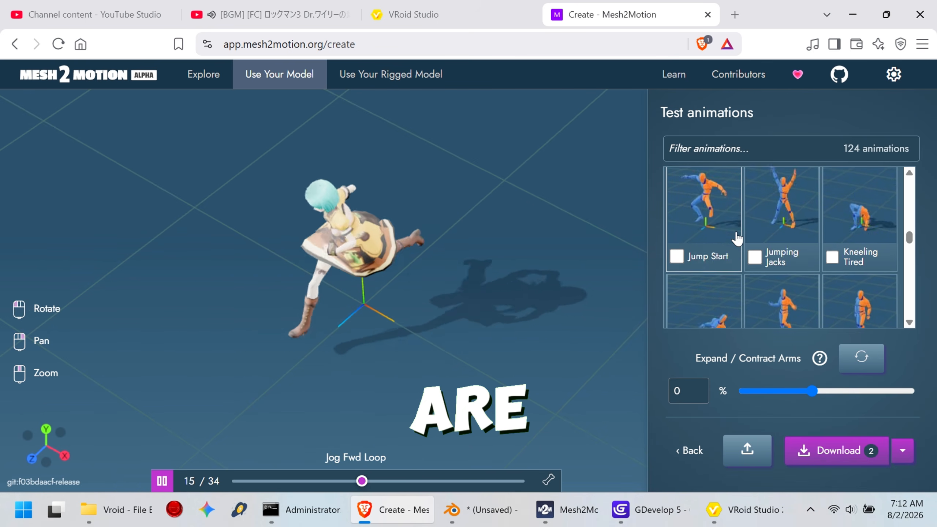
pyautogui.click(832, 323)
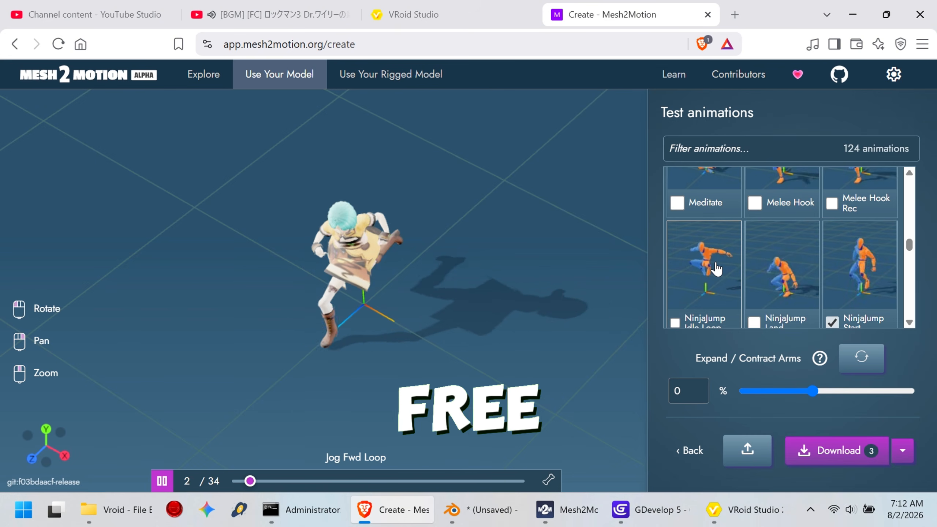
# Add Sprint Loop to the download selection and look through the remaining animations in the list
pyautogui.scroll(-6, 717, 268)
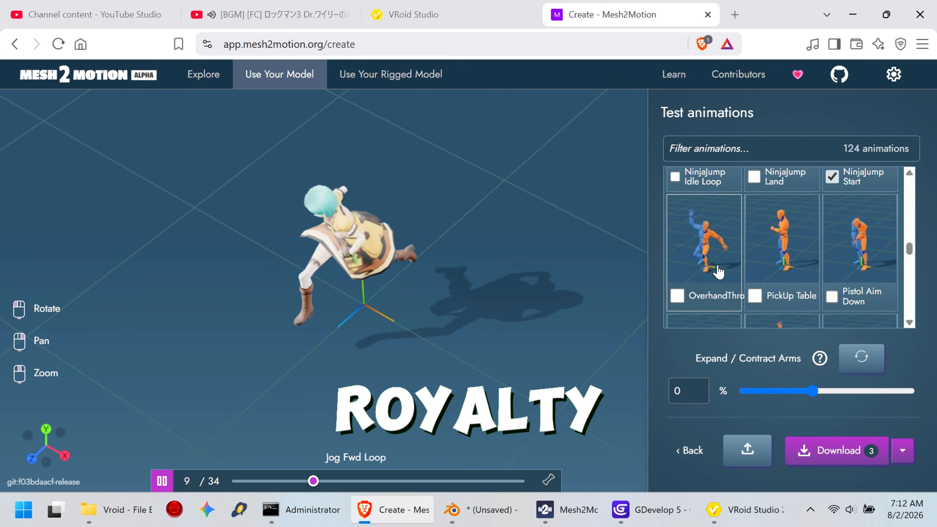
pyautogui.scroll(-8, 719, 264)
pyautogui.click(678, 297)
pyautogui.scroll(-12, 774, 275)
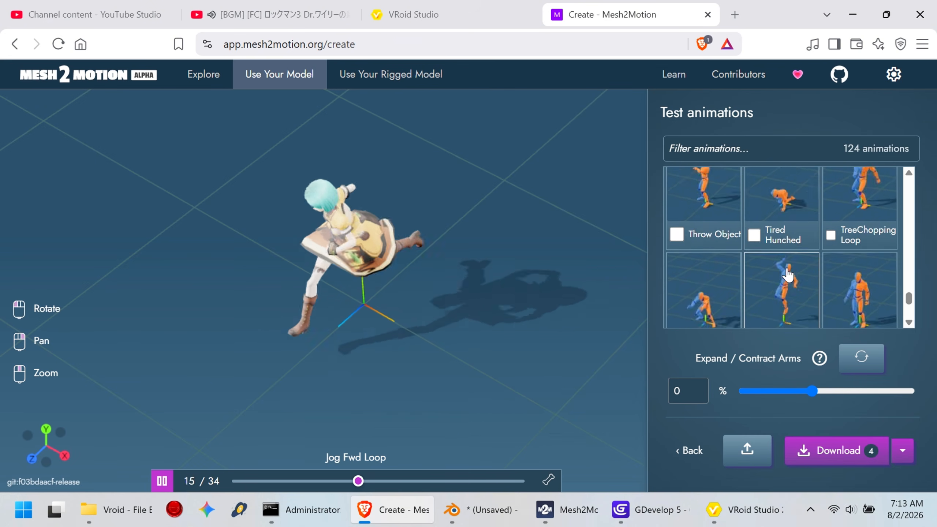
pyautogui.scroll(15, 795, 293)
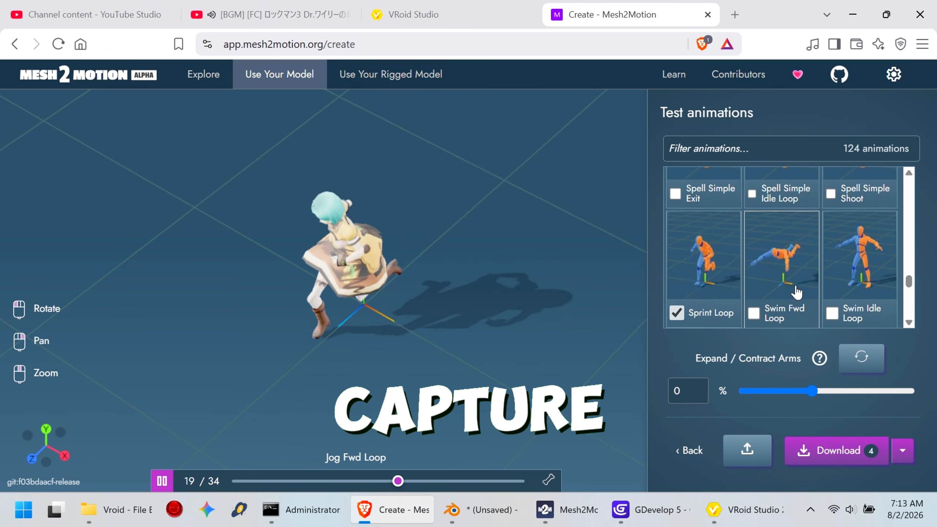
pyautogui.scroll(10, 797, 293)
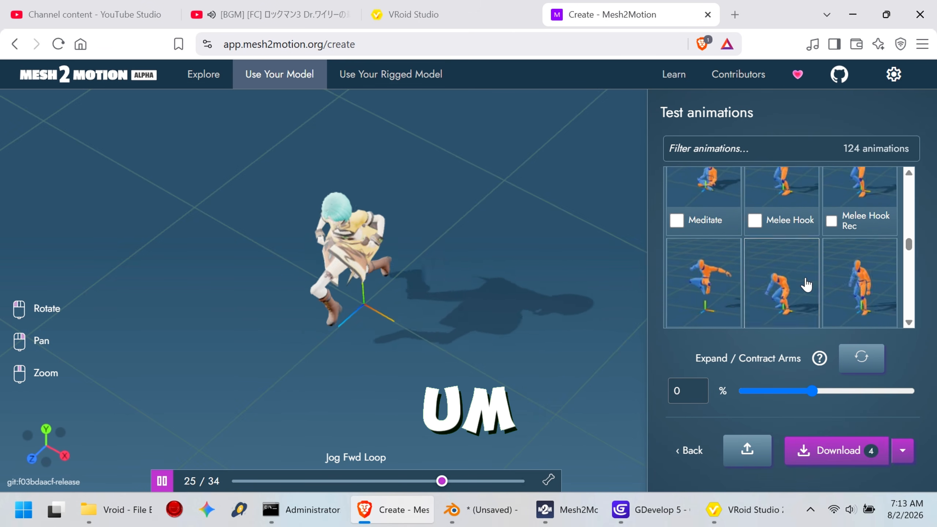
pyautogui.scroll(5, 788, 284)
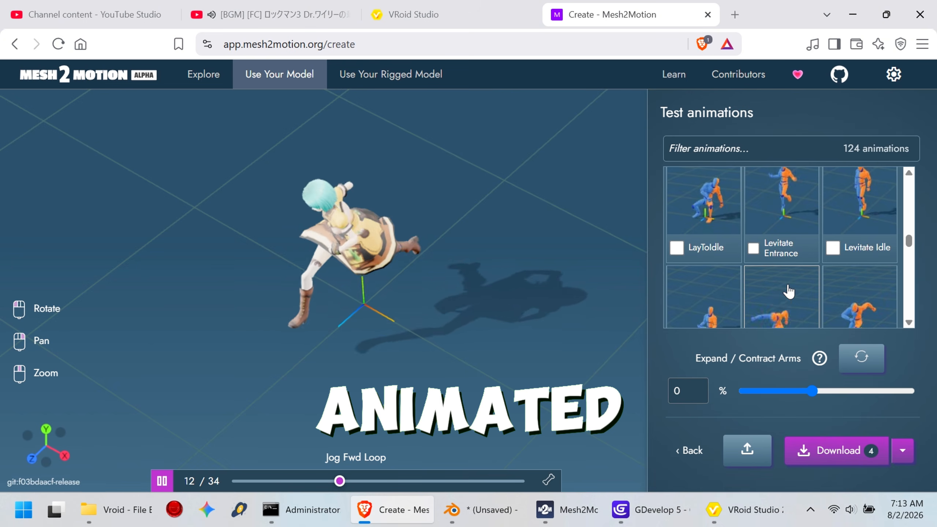
# Add Hit Knockback to the download selection and download the character with the selected animations
pyautogui.scroll(2, 789, 290)
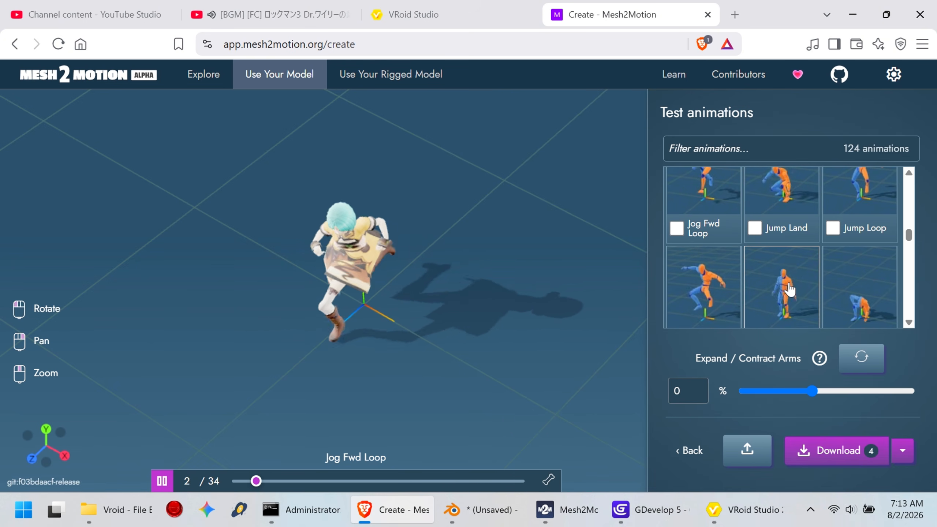
pyautogui.scroll(-2, 790, 290)
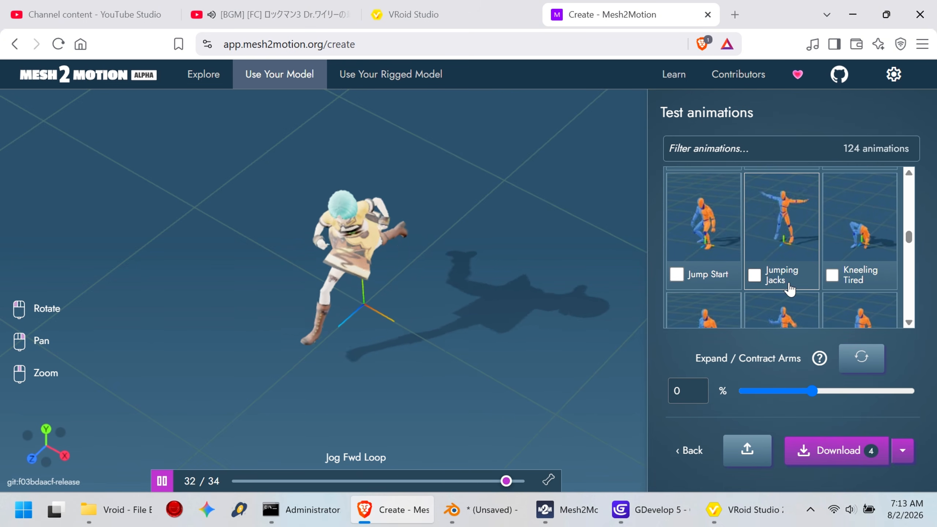
pyautogui.click(724, 245)
pyautogui.click(838, 451)
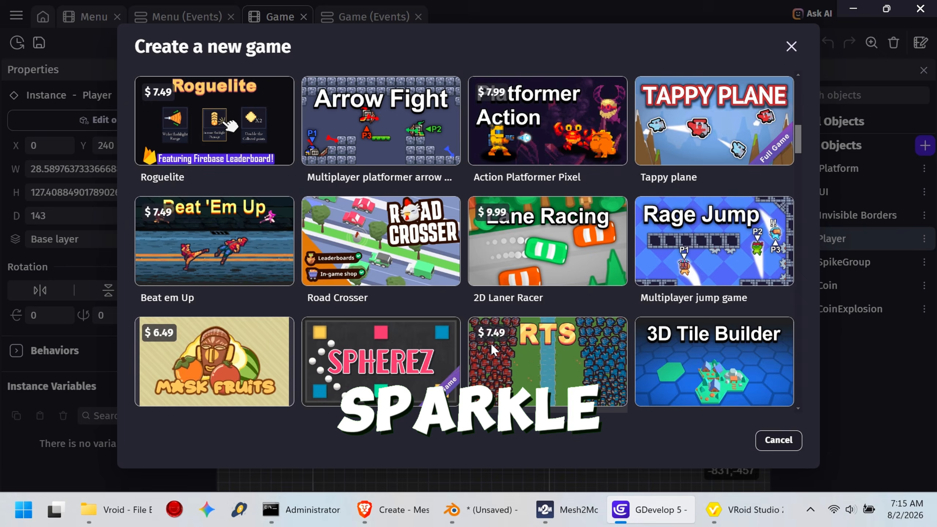
# Switch to GDevelop, create a game from the 3D lane runner template without new leaderboards, and preview its Game scene
pyautogui.scroll(5, 491, 343)
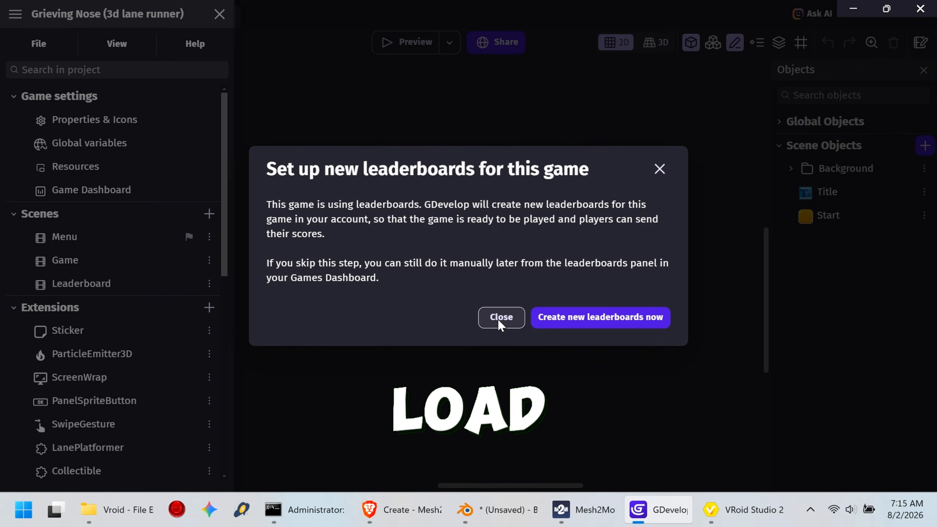
pyautogui.click(498, 318)
pyautogui.click(91, 269)
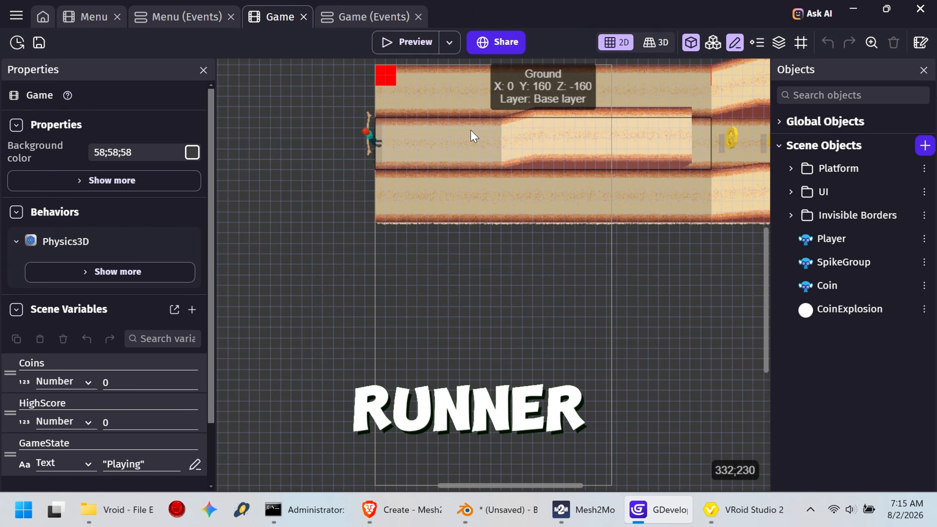
pyautogui.click(414, 42)
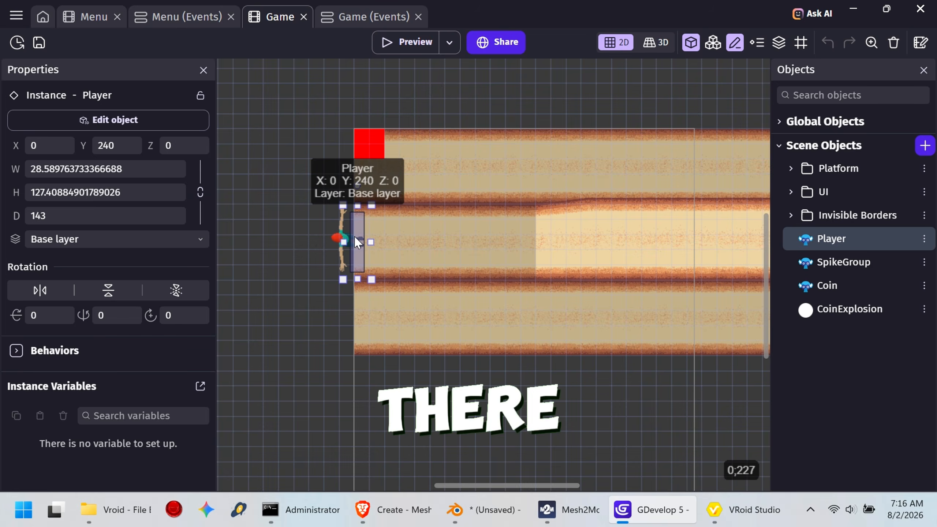
# Replace the Player object's 3D model with exported-mode Spark Gurl.glb from the Vroid downloads folder, copying the file into the project
pyautogui.doubleClick(354, 236)
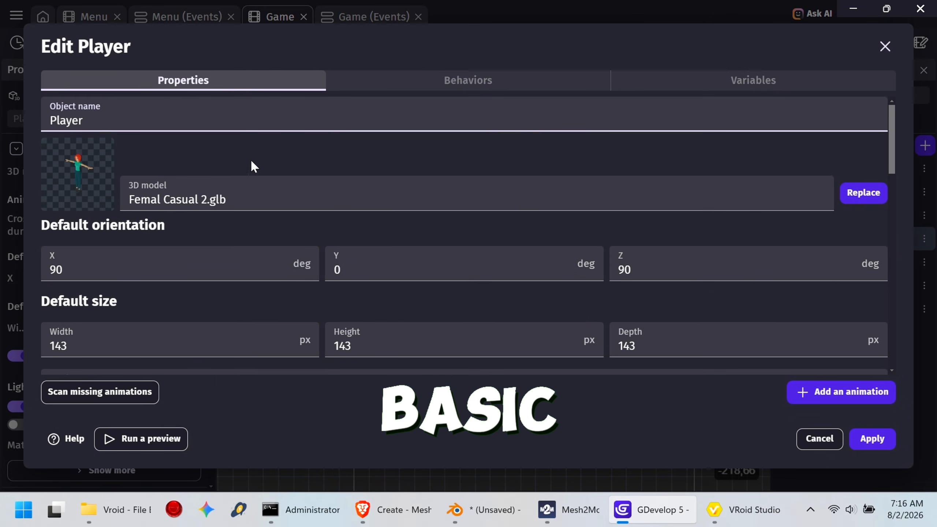
pyautogui.click(864, 197)
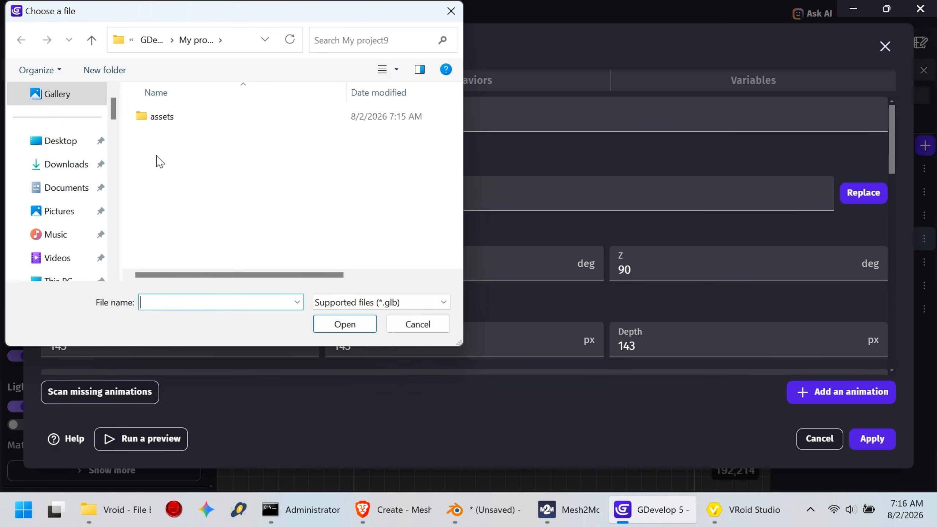
pyautogui.click(62, 167)
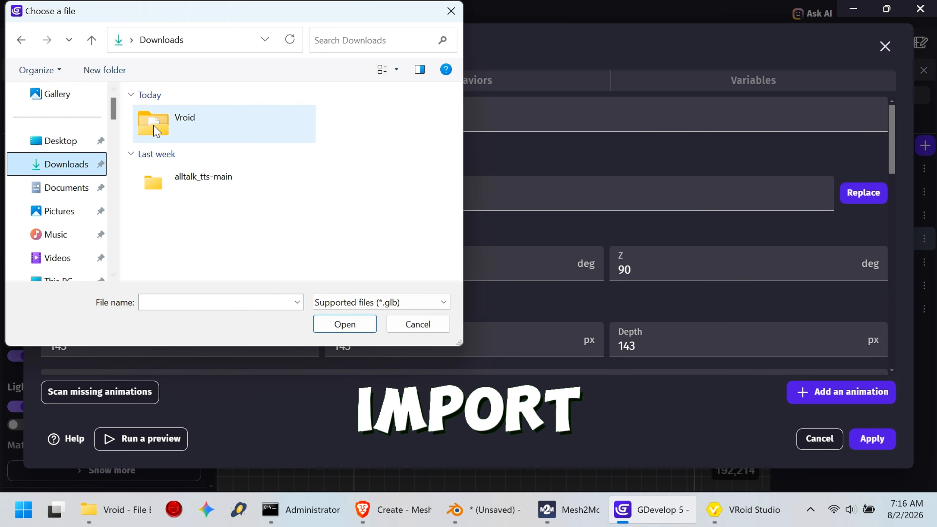
pyautogui.doubleClick(194, 135)
pyautogui.doubleClick(194, 137)
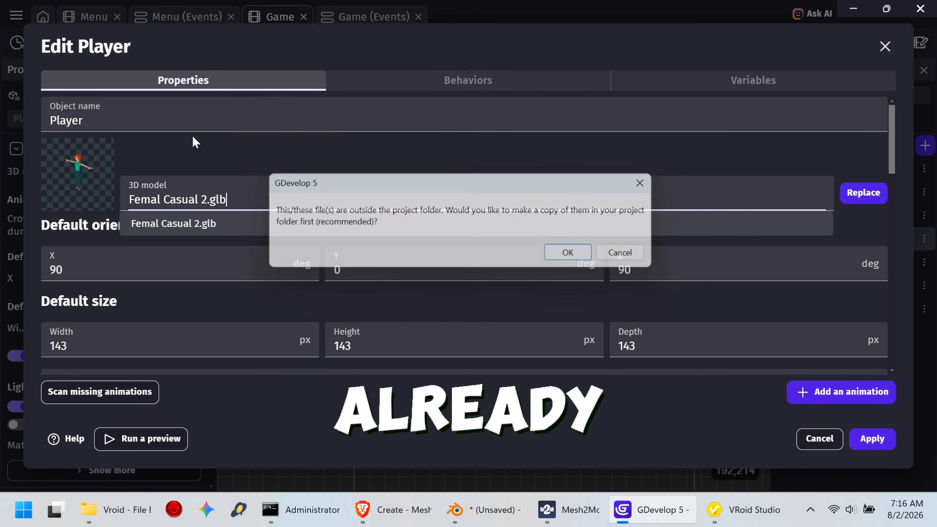
pyautogui.click(587, 259)
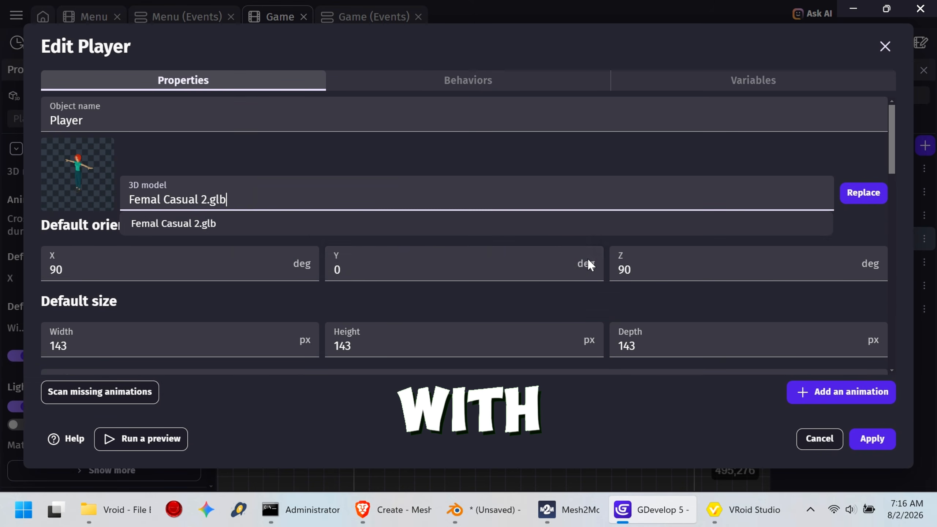
# Assign the GLB animation Sprint_Loop to Player's Run animation and Idle_Loop to its Idle animation
pyautogui.scroll(-6, 365, 262)
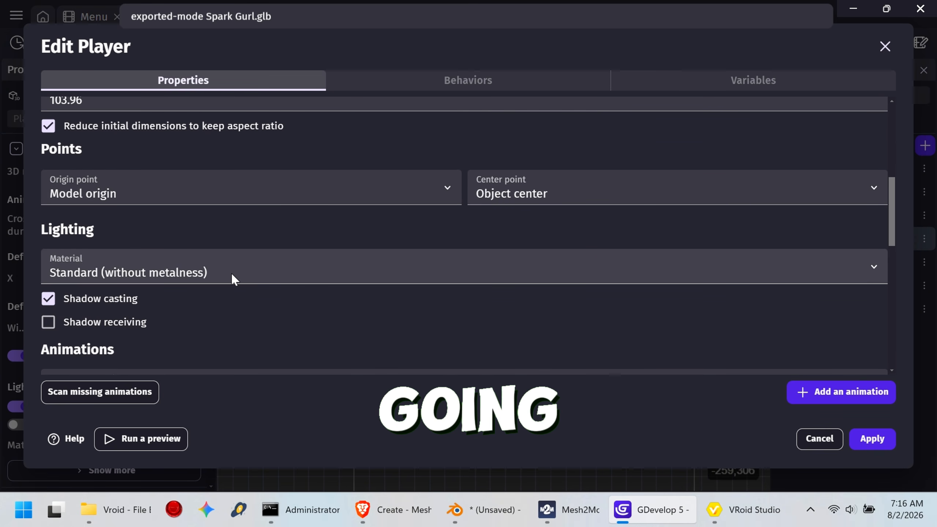
pyautogui.scroll(-5, 231, 275)
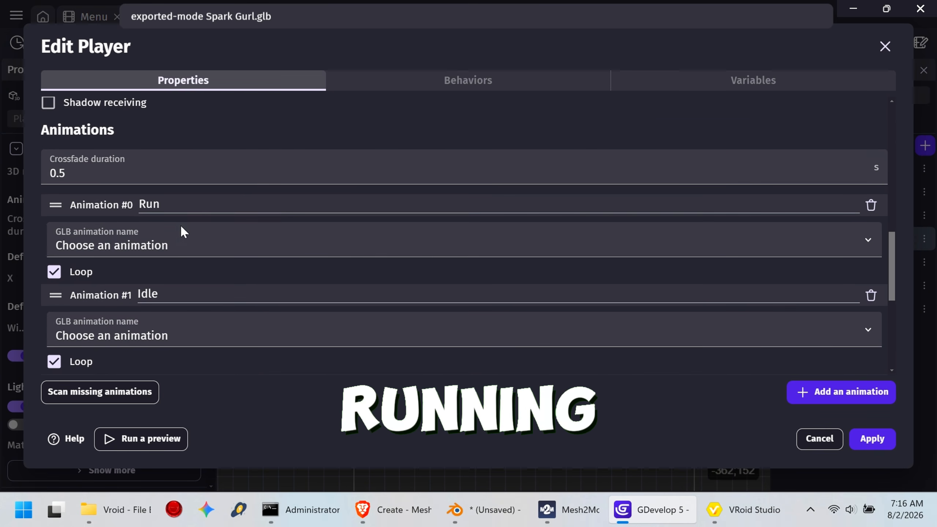
pyautogui.click(177, 245)
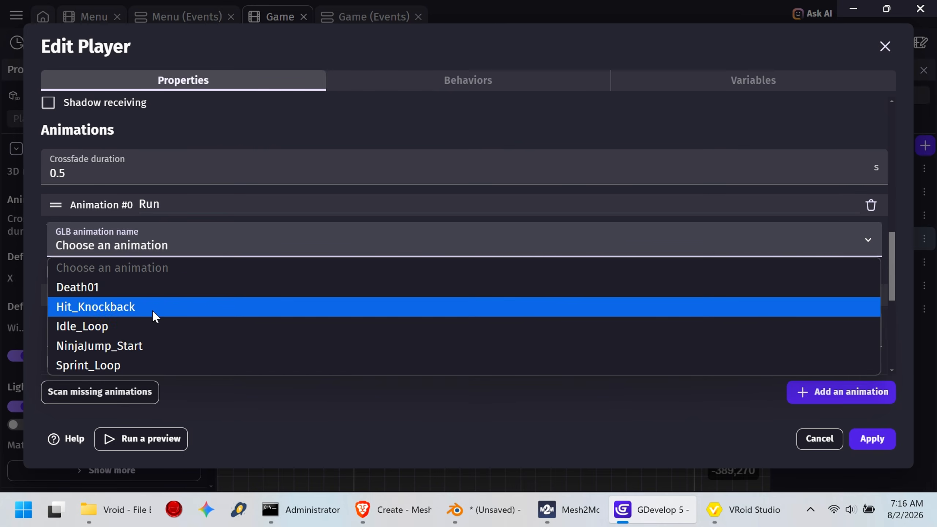
pyautogui.click(139, 362)
pyautogui.scroll(-2, 208, 262)
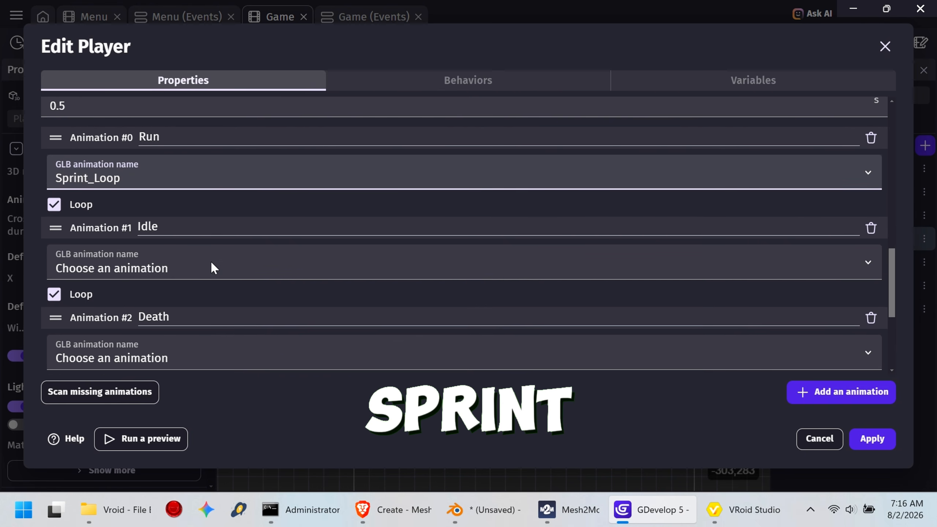
pyautogui.click(188, 258)
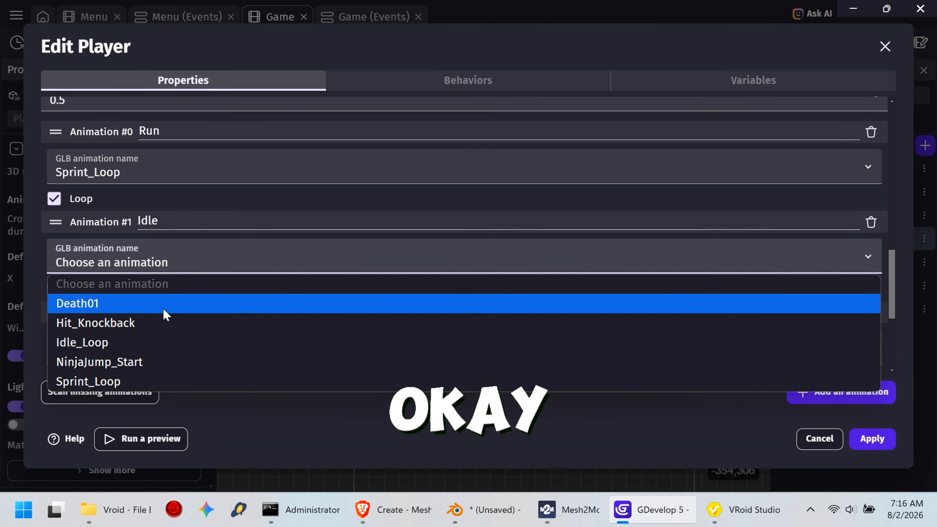
pyautogui.click(145, 340)
# Assign Death01 to Player's Death animation and Sprint_Loop to both RunLeft and RunRight
pyautogui.scroll(-3, 212, 284)
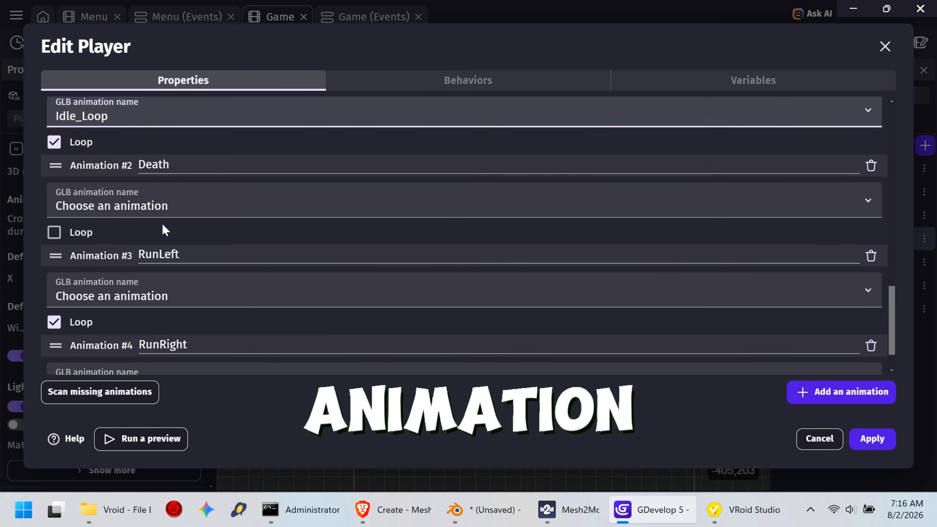
pyautogui.click(161, 210)
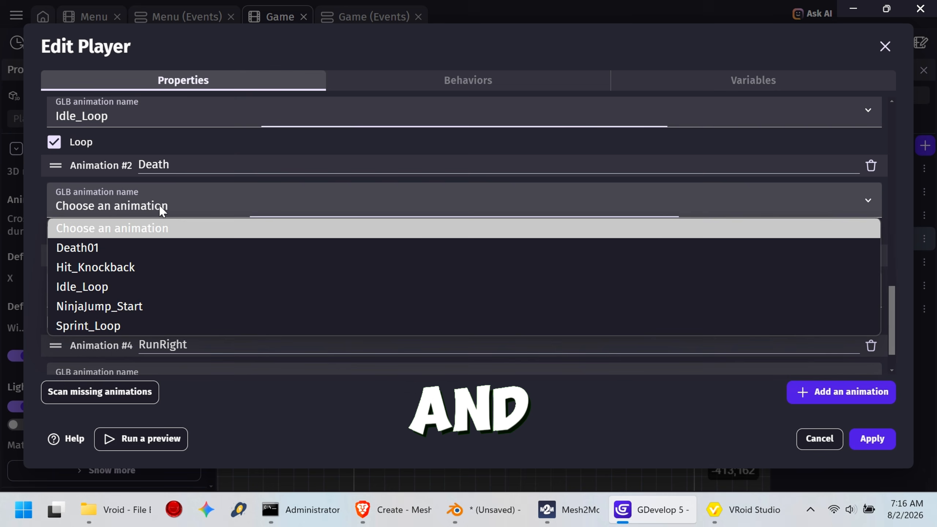
pyautogui.click(130, 248)
pyautogui.scroll(-1, 177, 253)
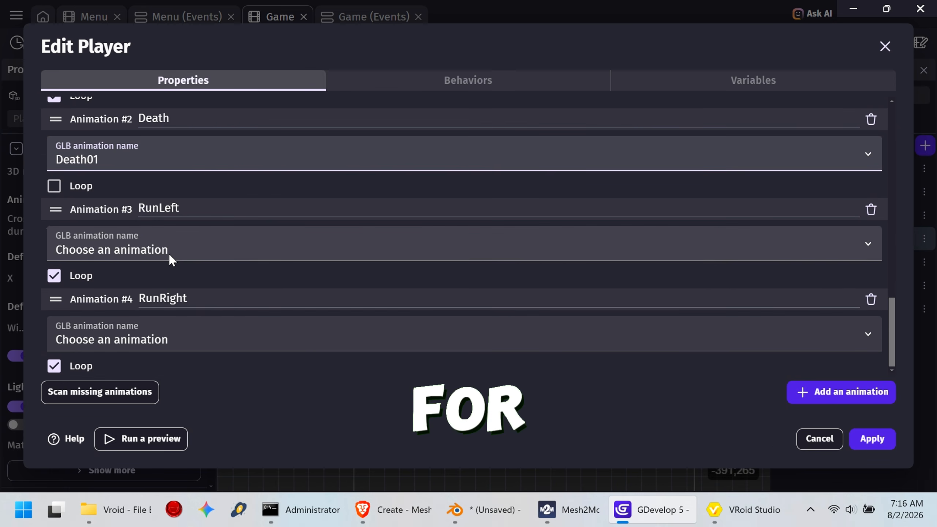
pyautogui.click(169, 253)
pyautogui.click(129, 366)
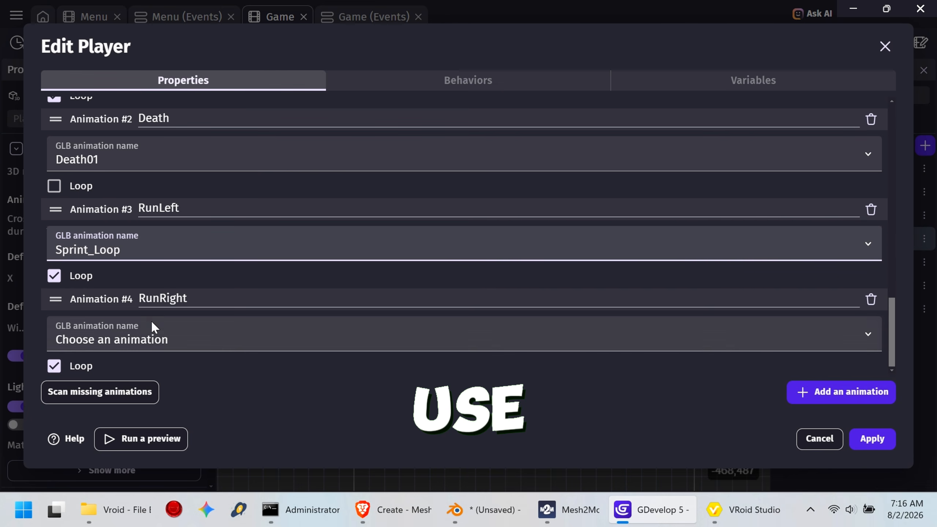
pyautogui.click(179, 335)
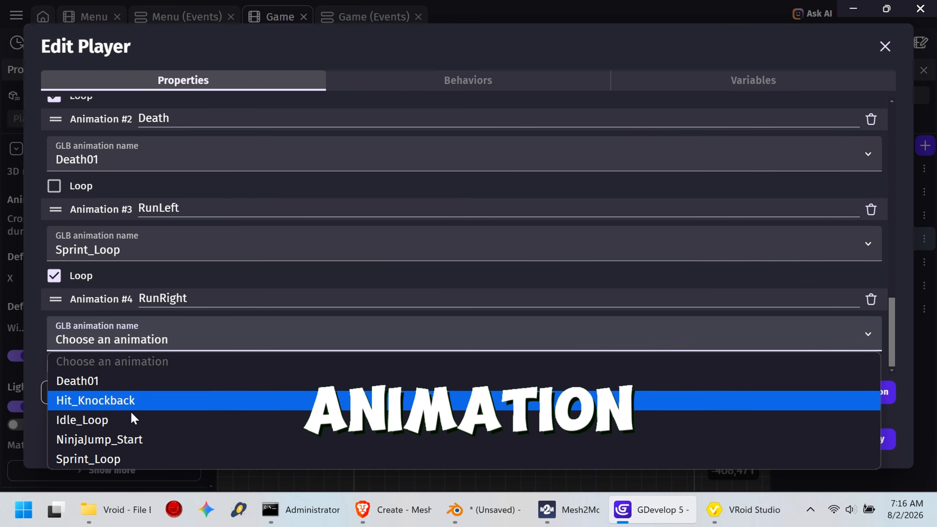
pyautogui.click(133, 458)
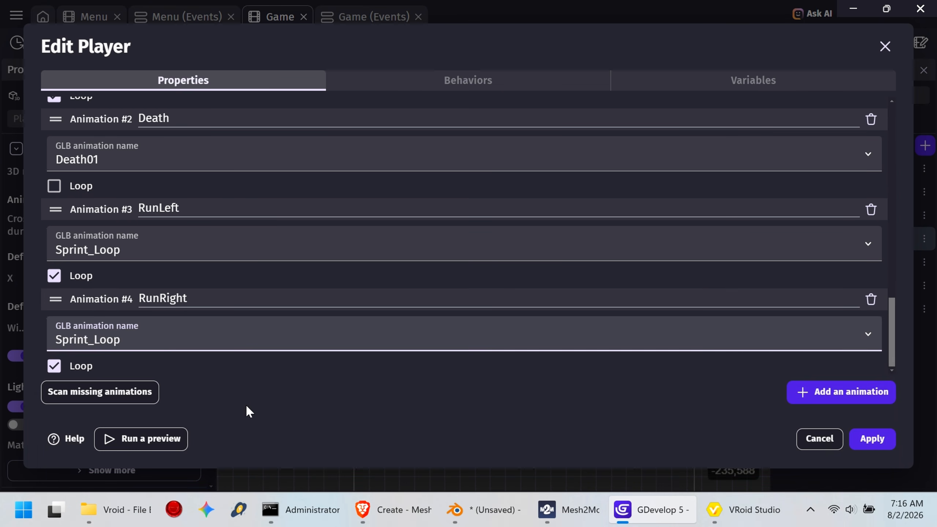
# Apply the Player changes and preview the game with the new character, closing the preview when done
pyautogui.click(886, 441)
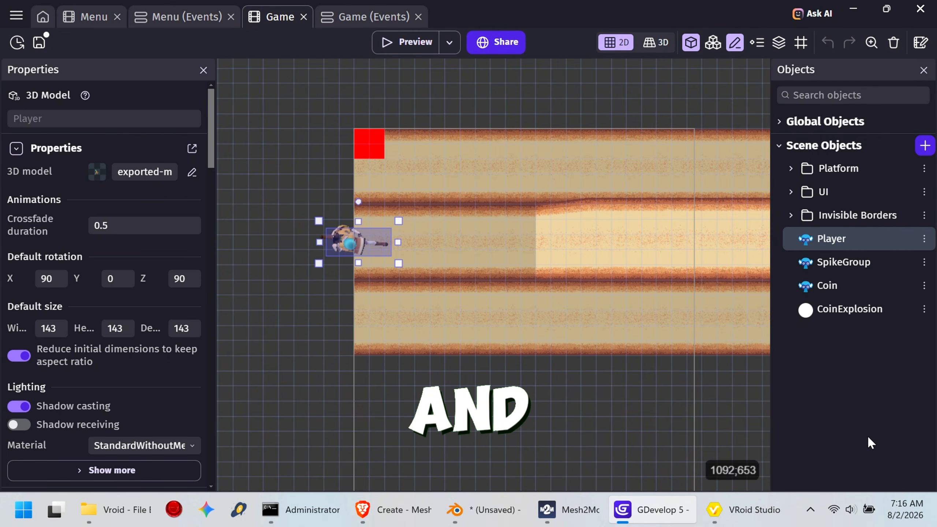
pyautogui.click(411, 44)
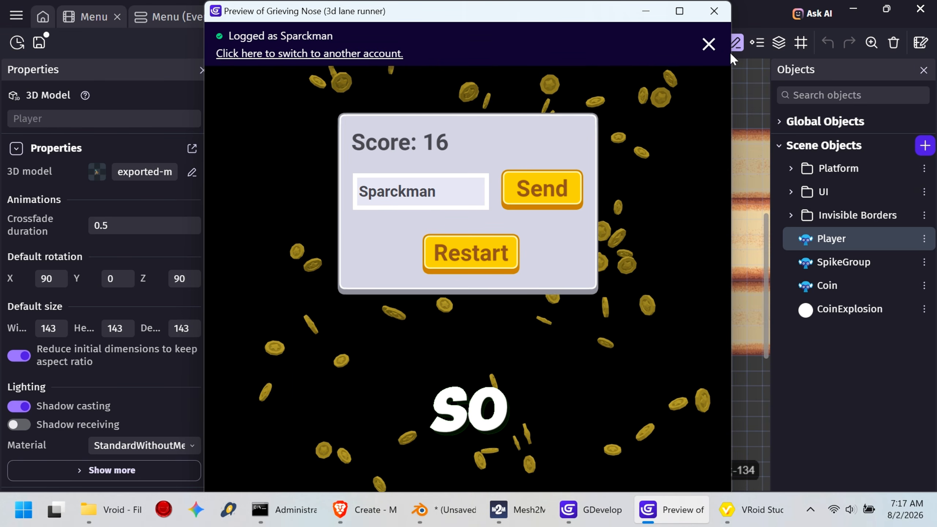
pyautogui.click(714, 11)
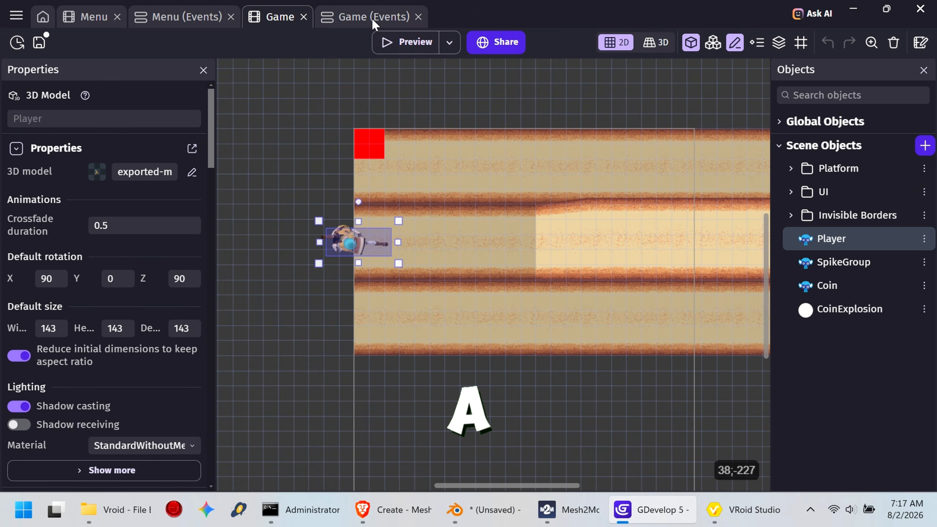
# Add a named jump animation to Player that uses NinjaJump_Start without looping, and apply the changes
pyautogui.doubleClick(362, 245)
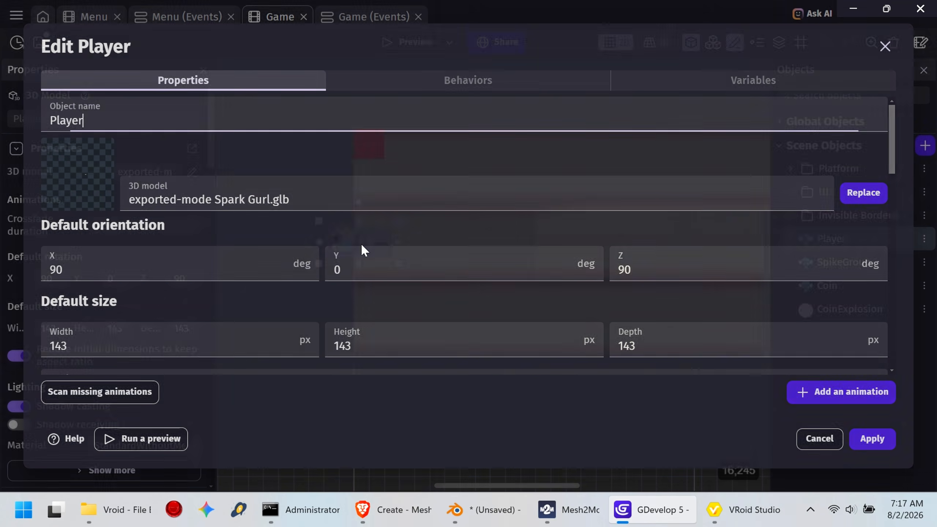
pyautogui.click(378, 269)
pyautogui.scroll(-10, 378, 281)
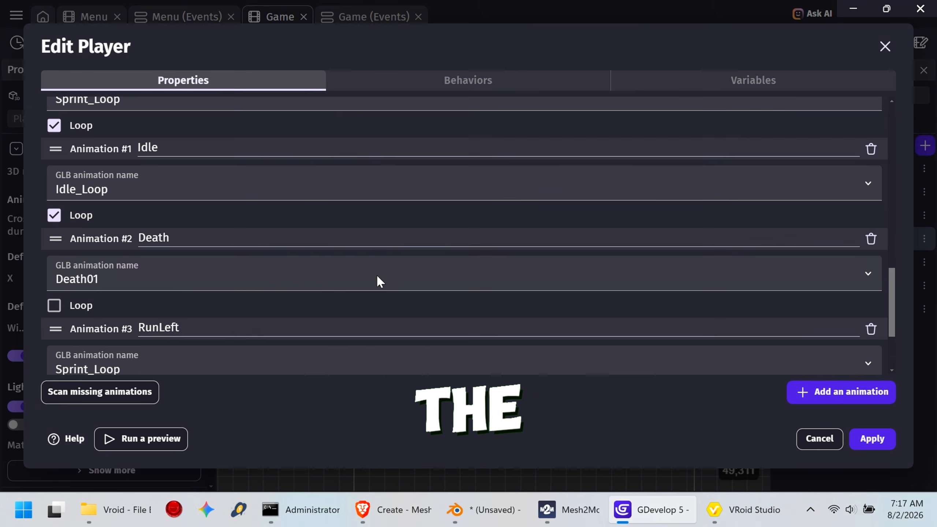
pyautogui.click(814, 395)
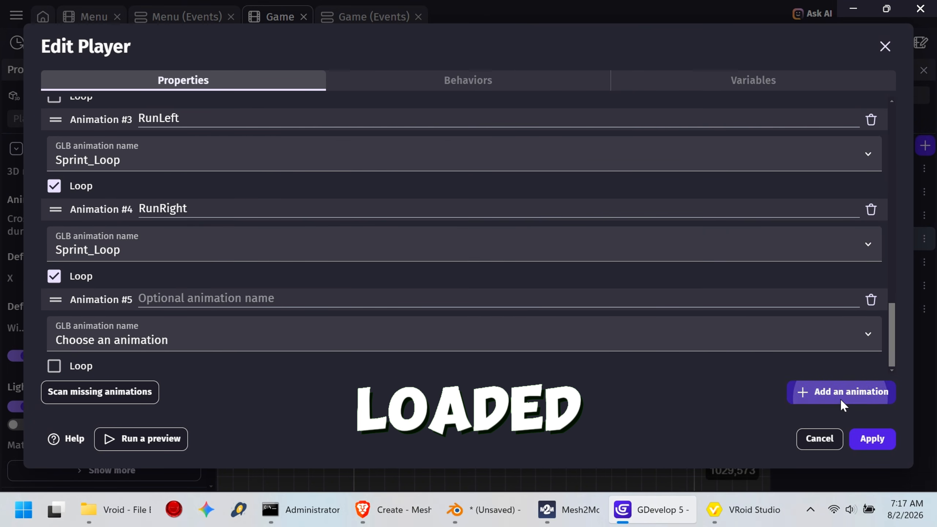
pyautogui.click(252, 340)
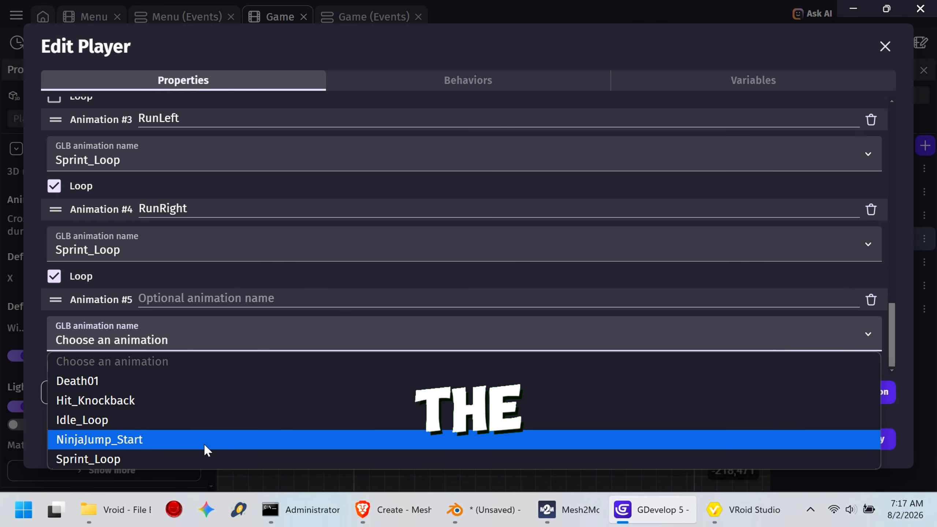
pyautogui.click(162, 440)
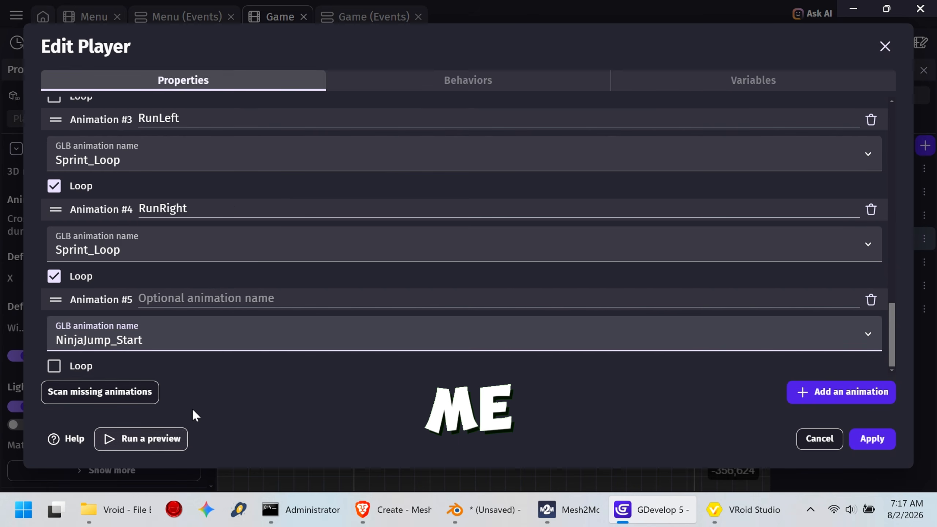
pyautogui.click(218, 298)
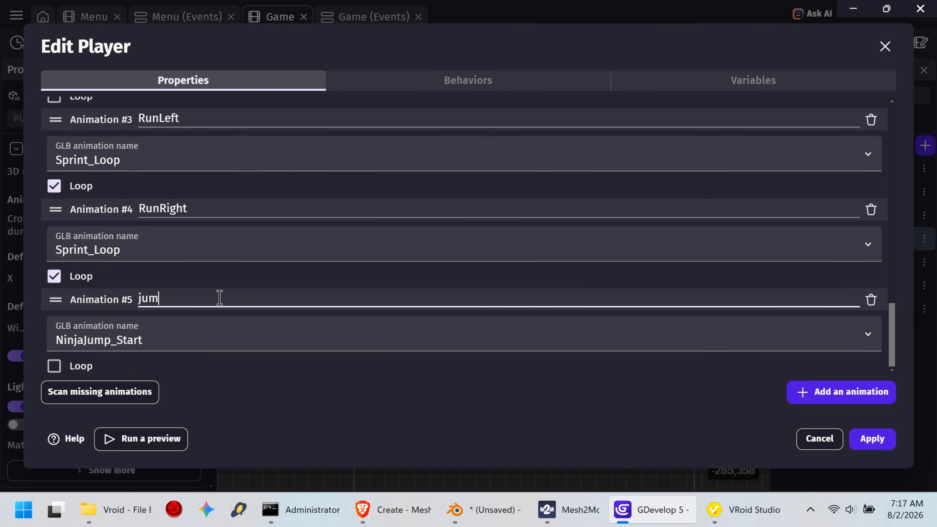
pyautogui.click(873, 439)
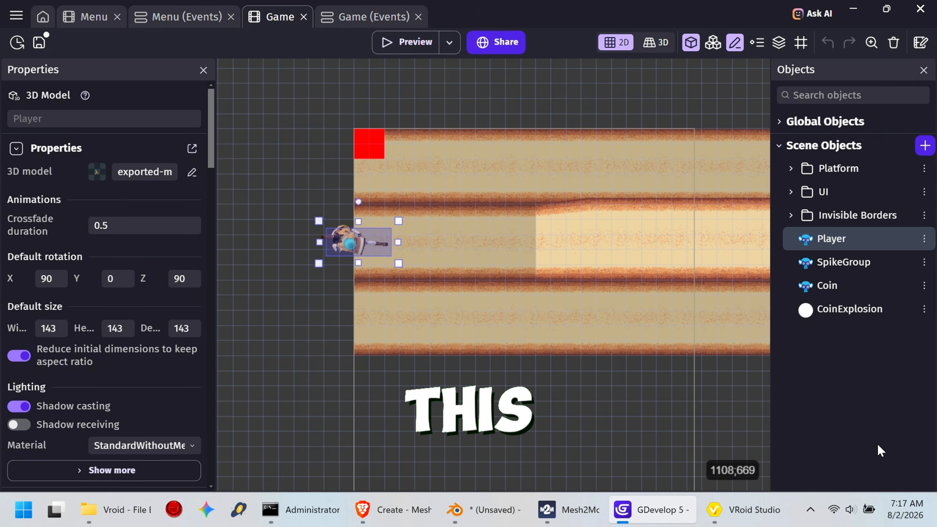
# In the Game scene's events, copy the Player's change-animation action from the game-over event into the Space and swipe-up jump event
pyautogui.click(378, 17)
pyautogui.scroll(-6, 508, 318)
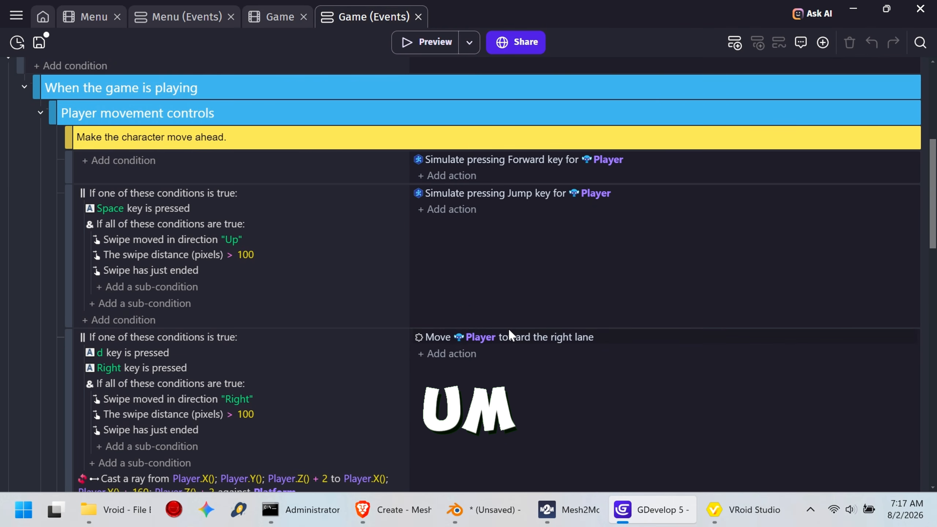
pyautogui.scroll(-15, 507, 313)
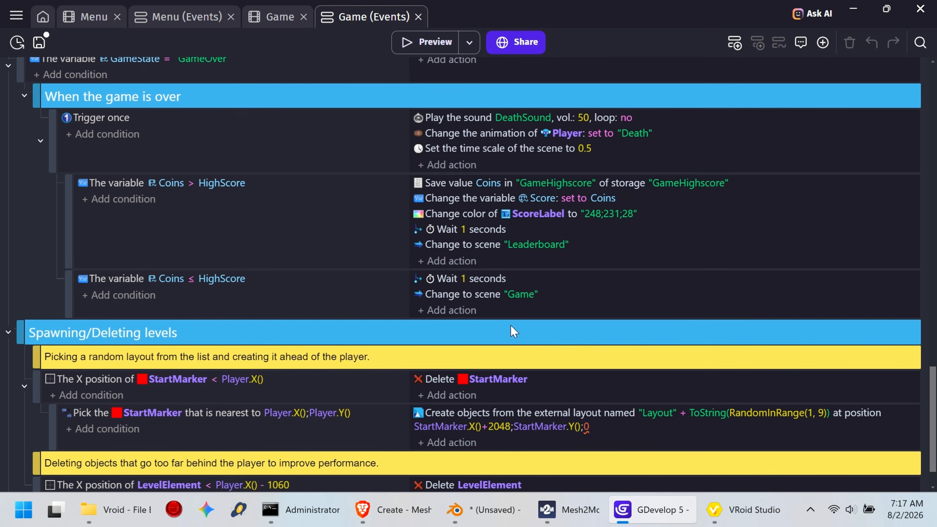
pyautogui.scroll(-1, 511, 325)
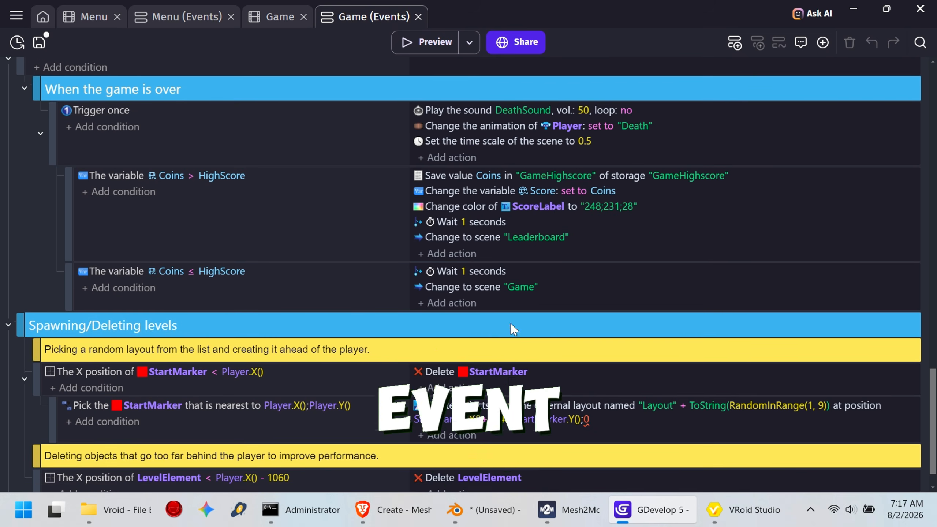
pyautogui.scroll(1, 511, 323)
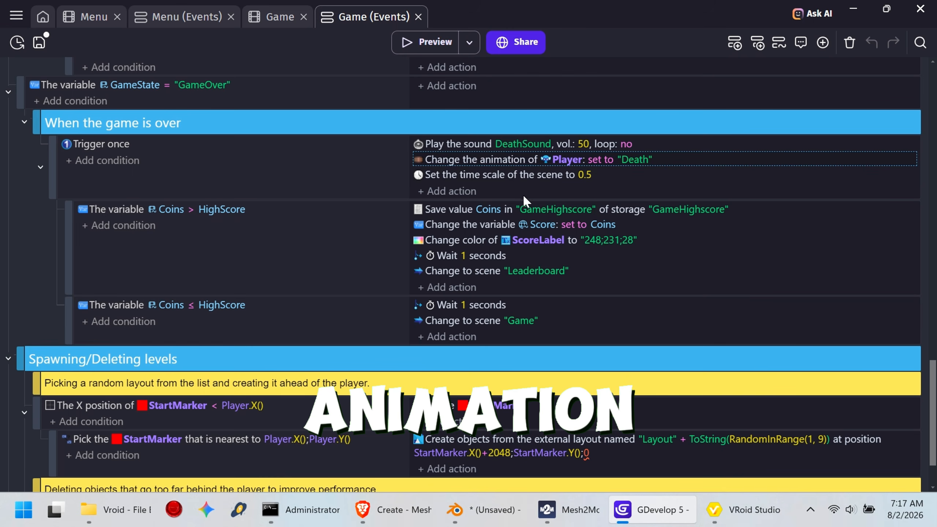
pyautogui.scroll(12, 508, 263)
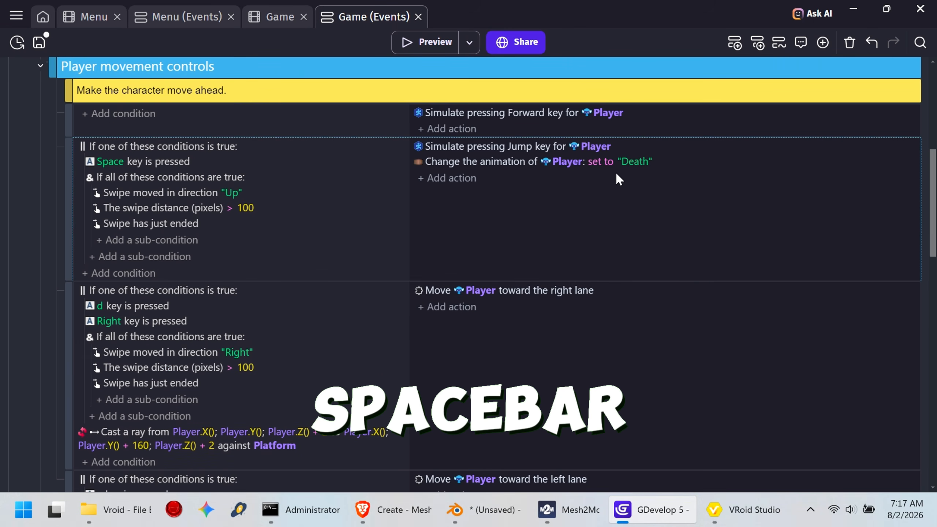
# Set the Player animation in the jump event's copied action to "jump"
pyautogui.click(629, 160)
pyautogui.click(704, 195)
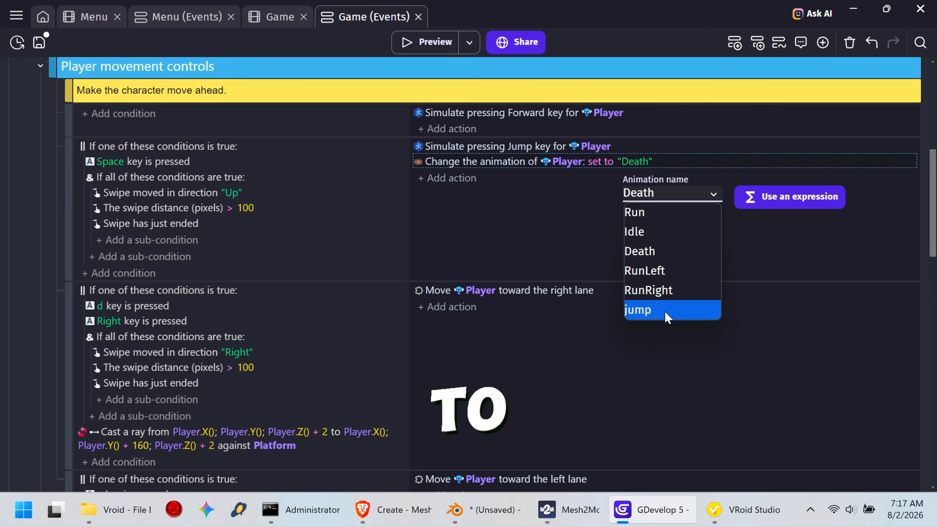
pyautogui.click(649, 310)
pyautogui.click(573, 221)
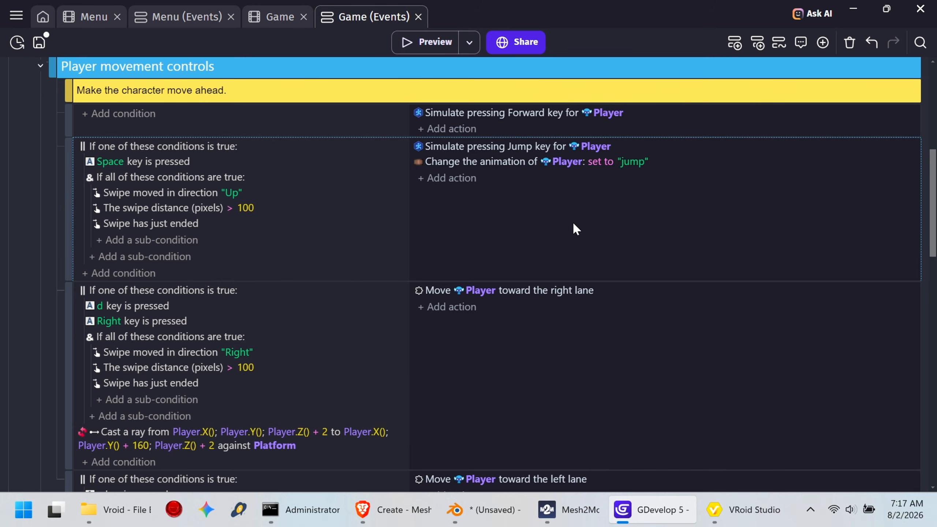
# Preview the game and make the character jump to test the animation, closing the preview when done
pyautogui.click(447, 43)
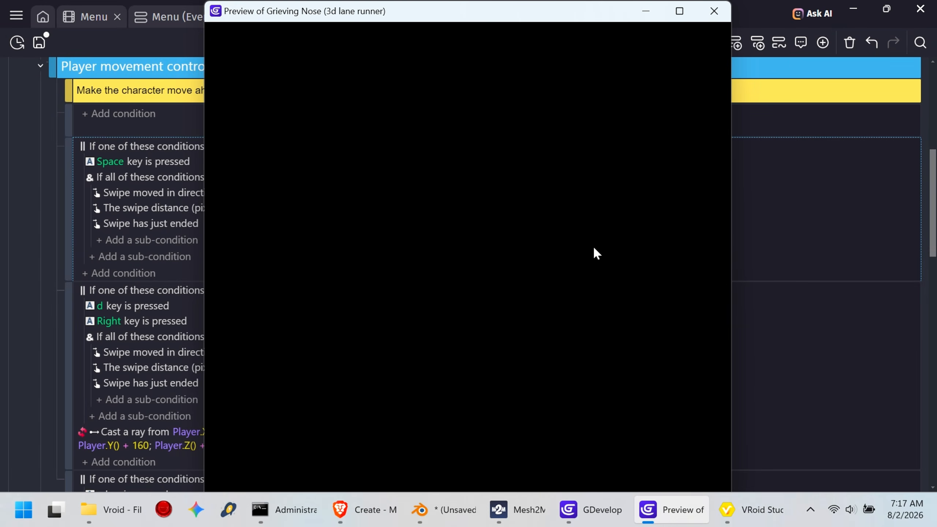
pyautogui.press('space')
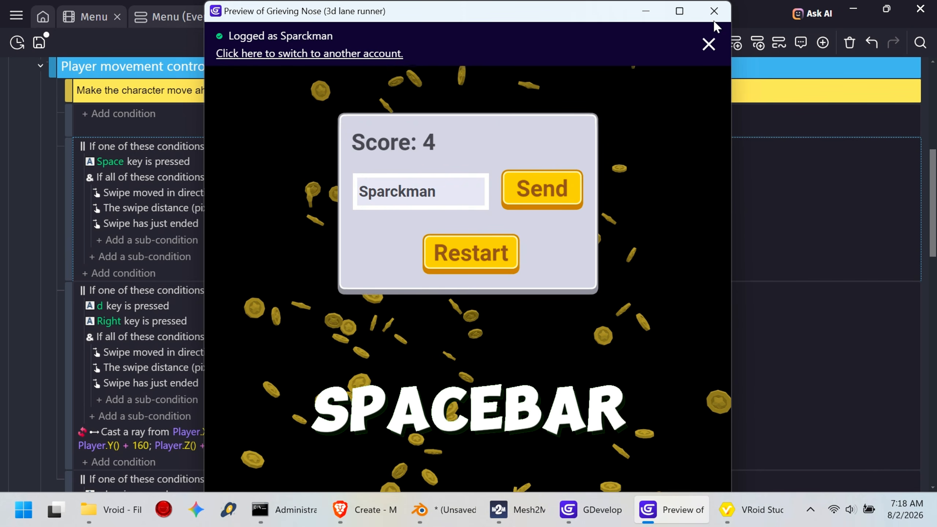
pyautogui.click(715, 11)
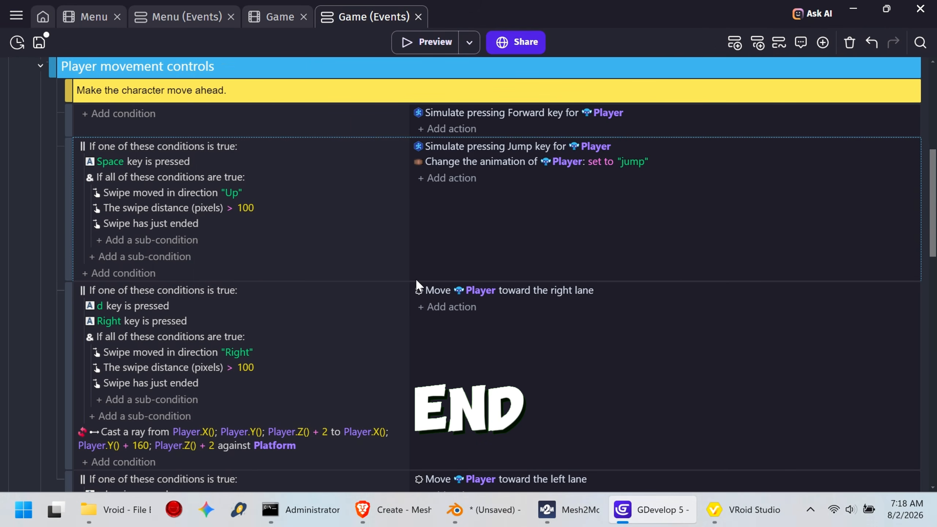
# Add a new event at the end of the event sheet with the condition that Player's animation is finished
pyautogui.scroll(-15, 416, 278)
pyautogui.click(85, 477)
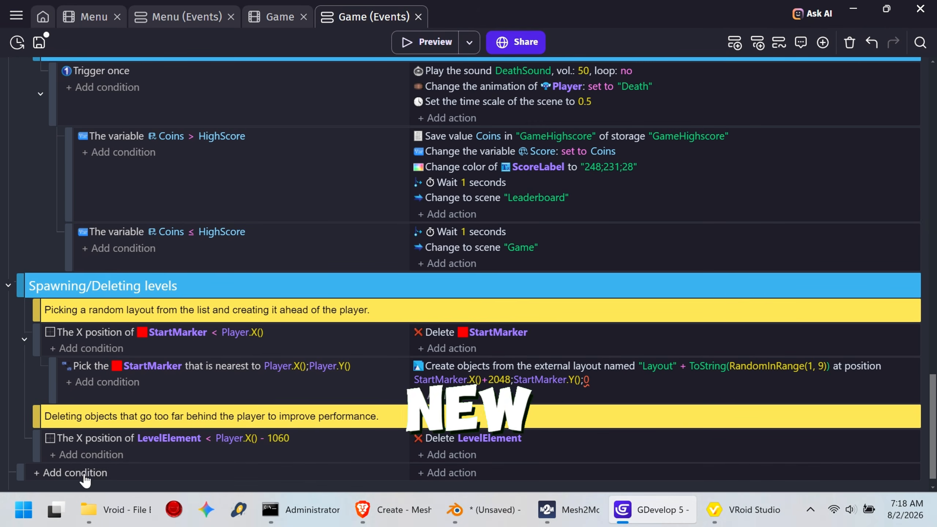
pyautogui.click(128, 472)
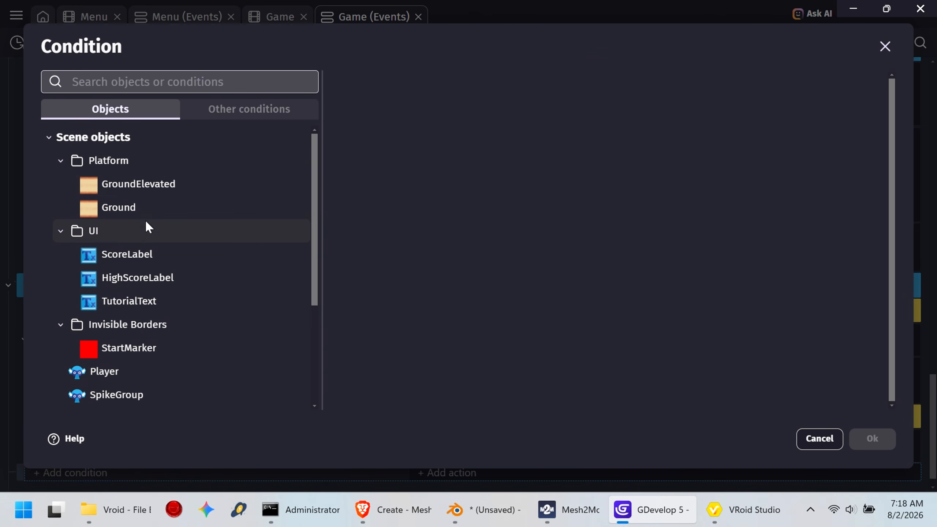
pyautogui.click(110, 374)
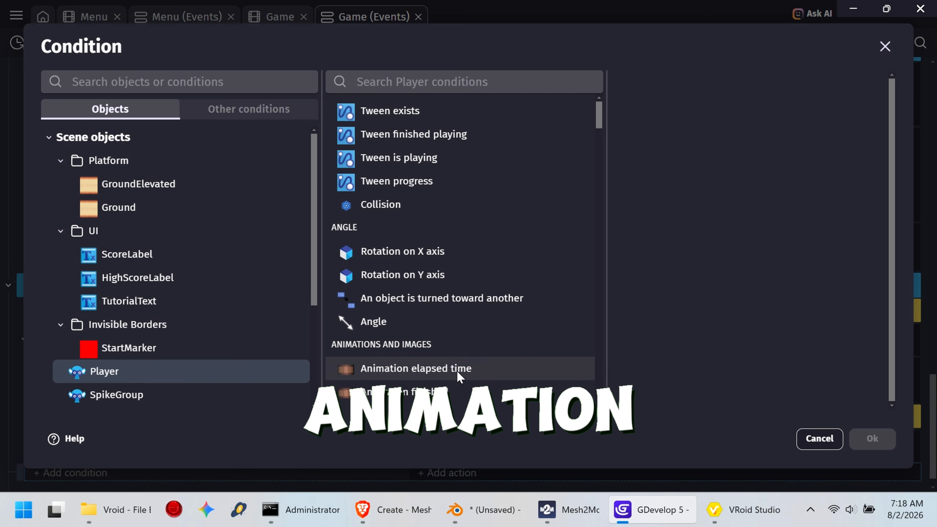
pyautogui.scroll(-2, 469, 367)
pyautogui.click(447, 321)
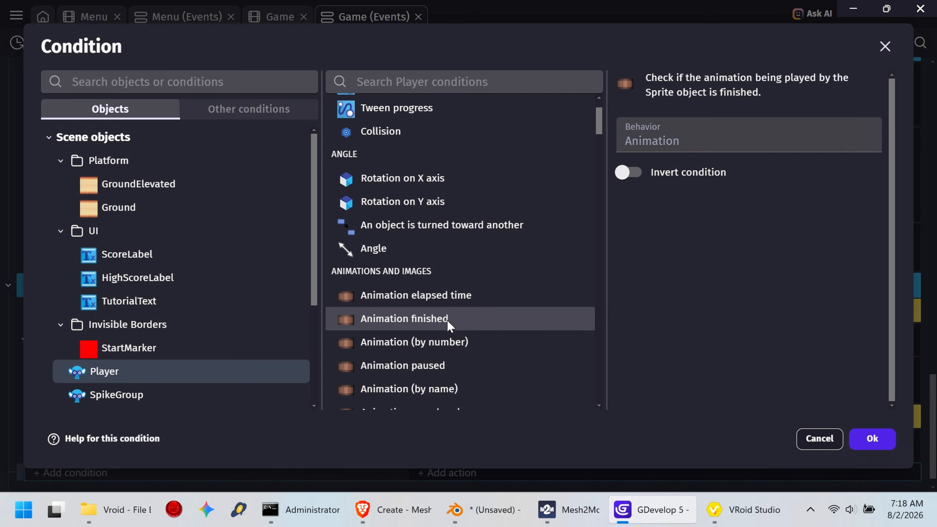
pyautogui.click(873, 440)
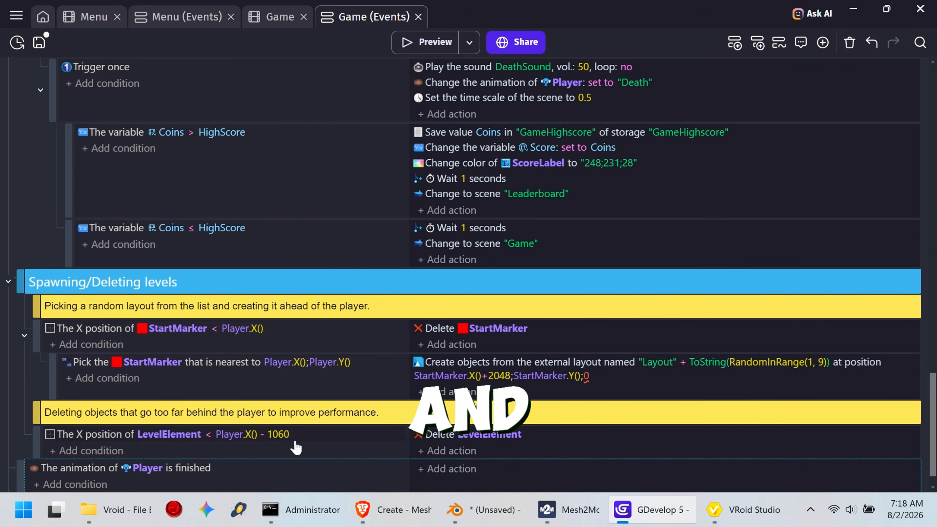
# Add a second condition to the new event that compares Player's animation by name, equal to "jump"
pyautogui.scroll(-1, 186, 443)
pyautogui.click(98, 455)
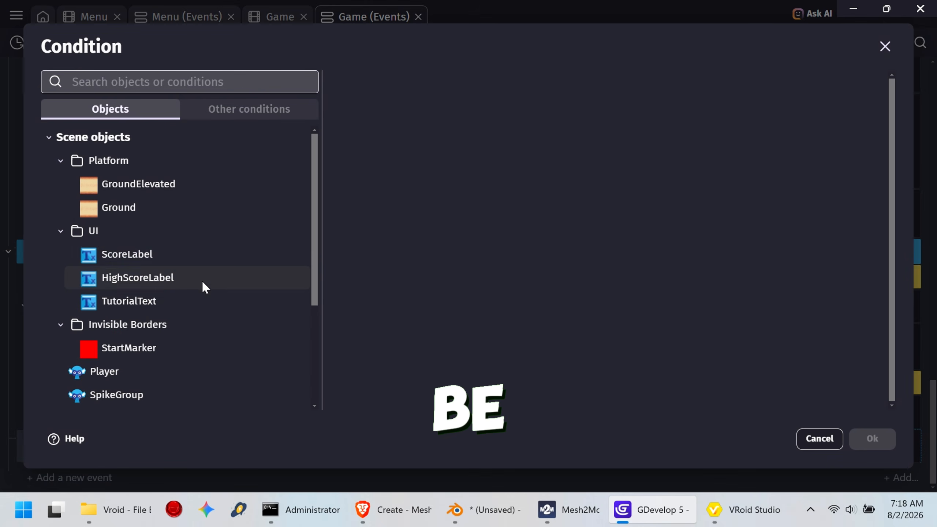
pyautogui.click(122, 372)
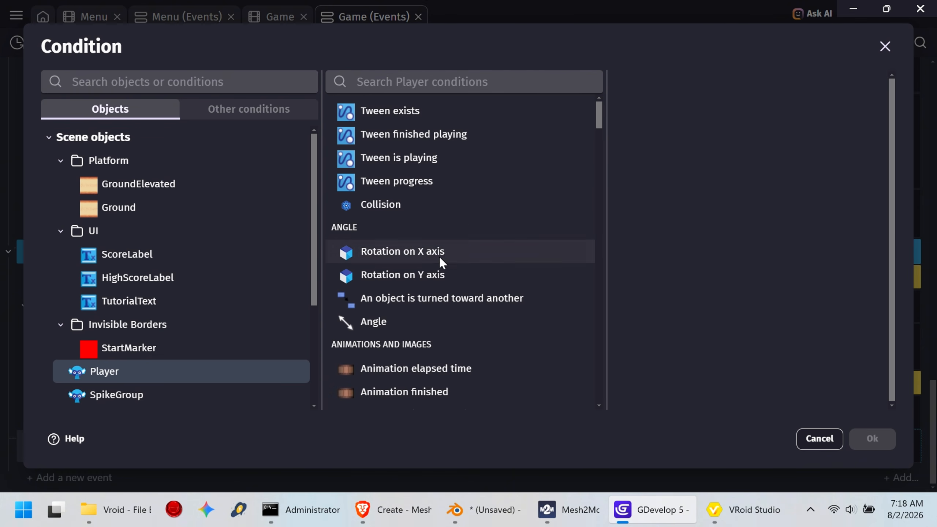
pyautogui.scroll(-6, 439, 259)
pyautogui.scroll(3, 420, 336)
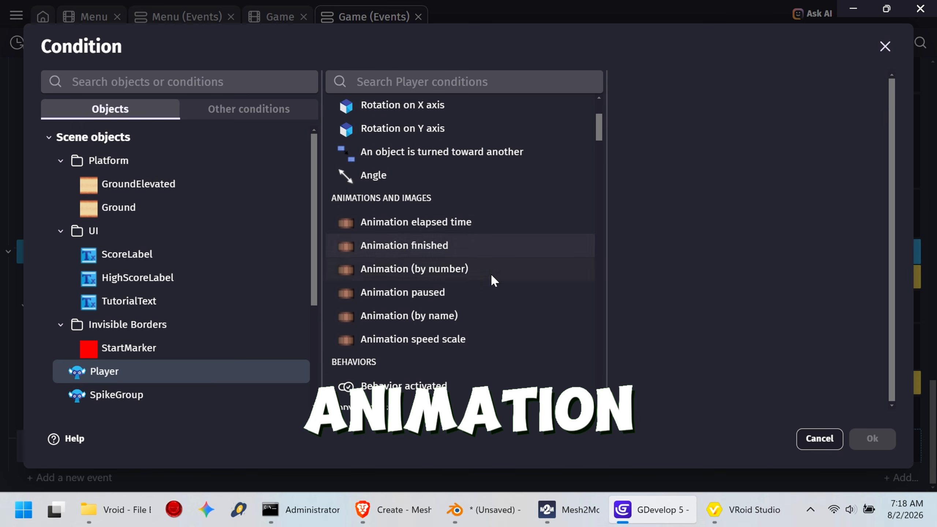
pyautogui.click(449, 320)
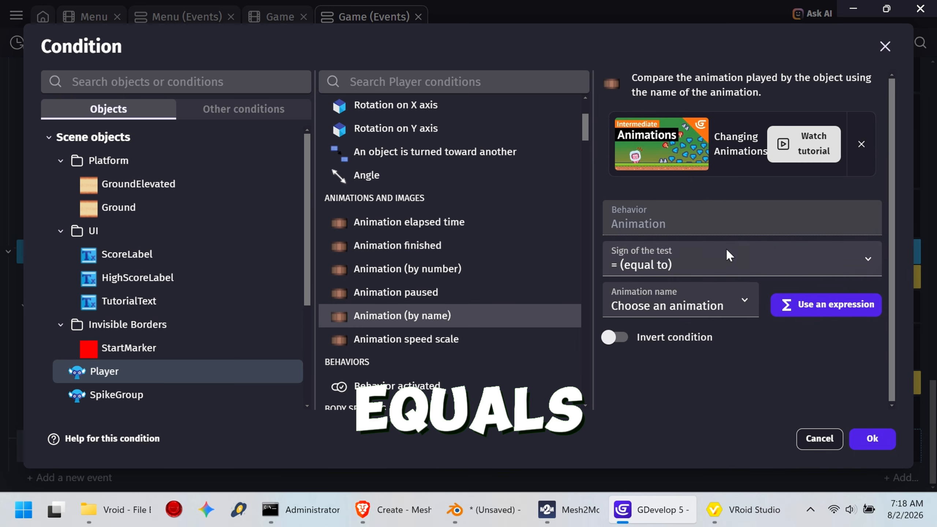
pyautogui.click(728, 262)
pyautogui.click(719, 288)
pyautogui.click(707, 307)
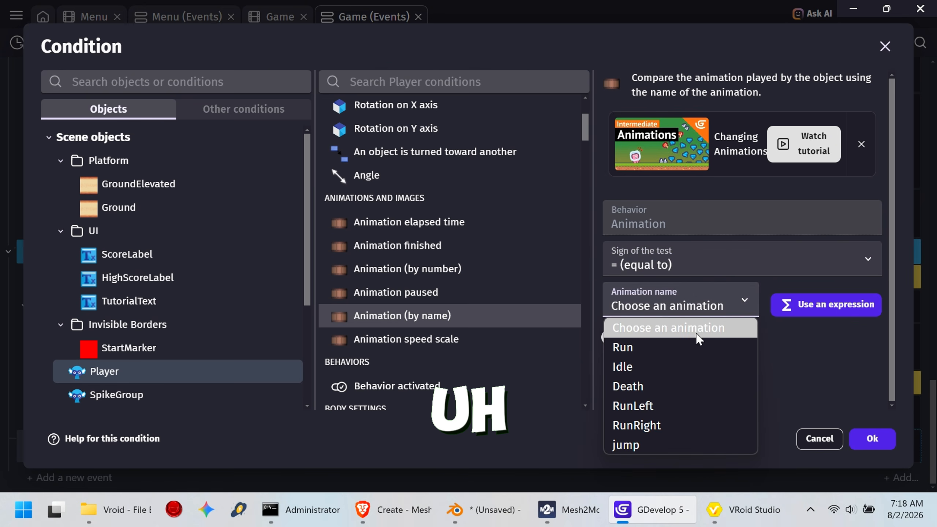
pyautogui.click(659, 445)
pyautogui.click(874, 446)
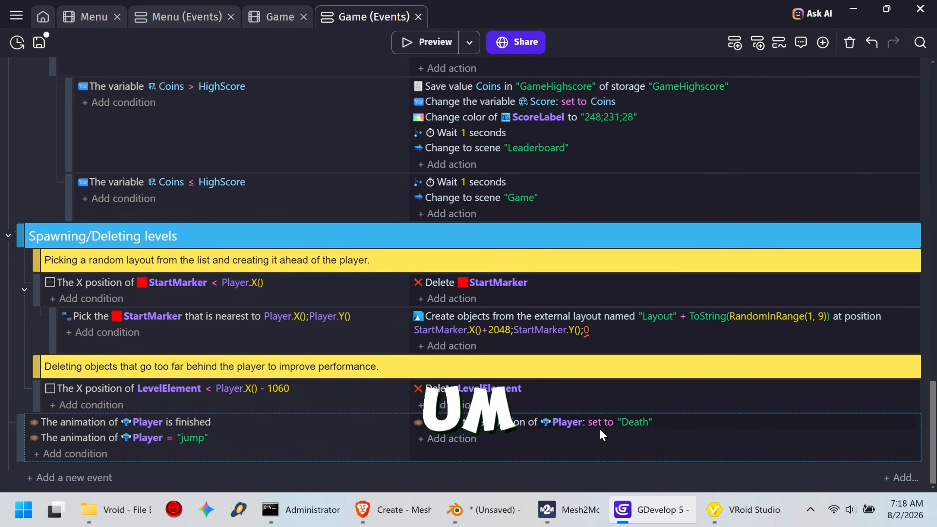
# Give the new event a copy of the Player's change-animation action and set its animation to "Run"
pyautogui.click(638, 422)
pyautogui.click(710, 453)
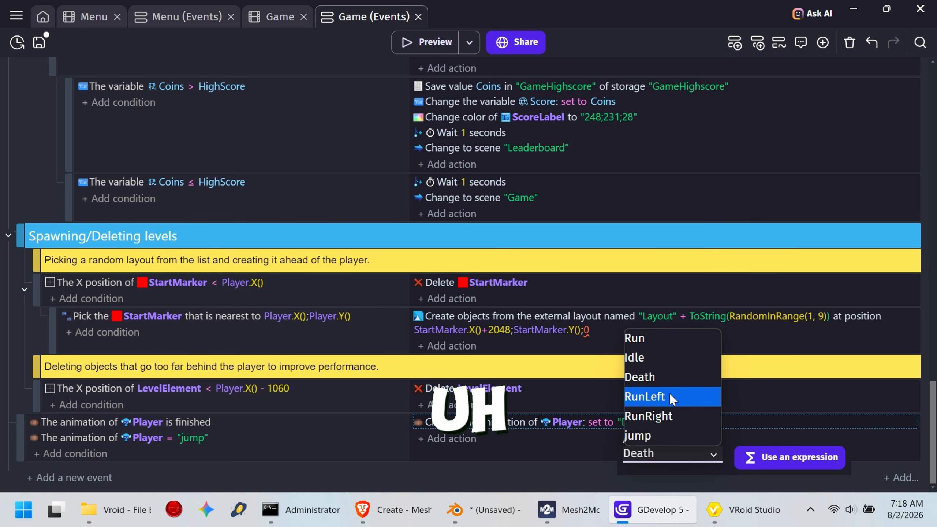
pyautogui.click(659, 338)
pyautogui.click(542, 451)
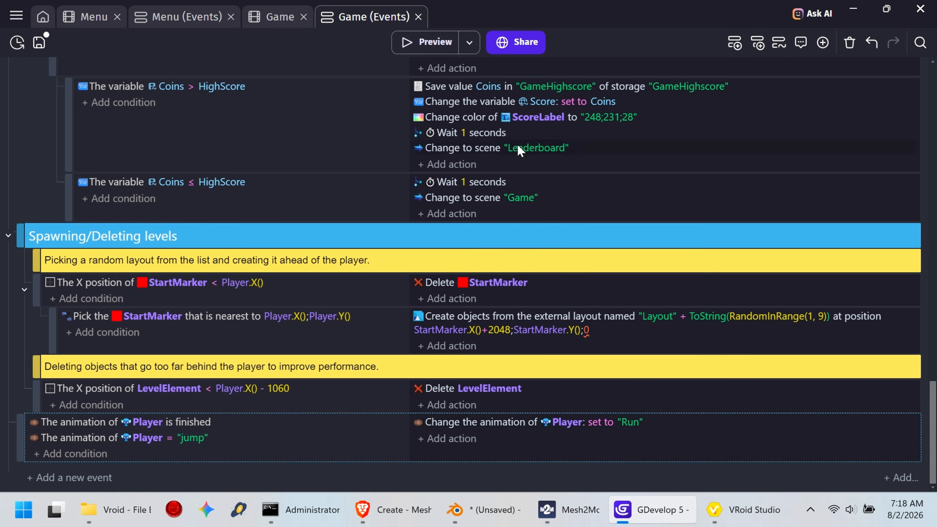
# Preview the game and test jumping and changing lanes to check the switch from the jump back to the run animation
pyautogui.click(434, 45)
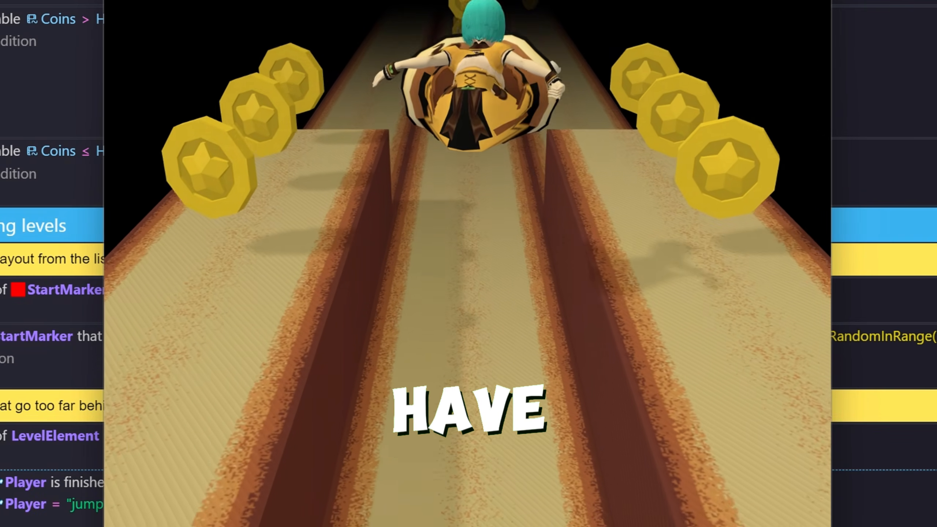
pyautogui.press('Up')
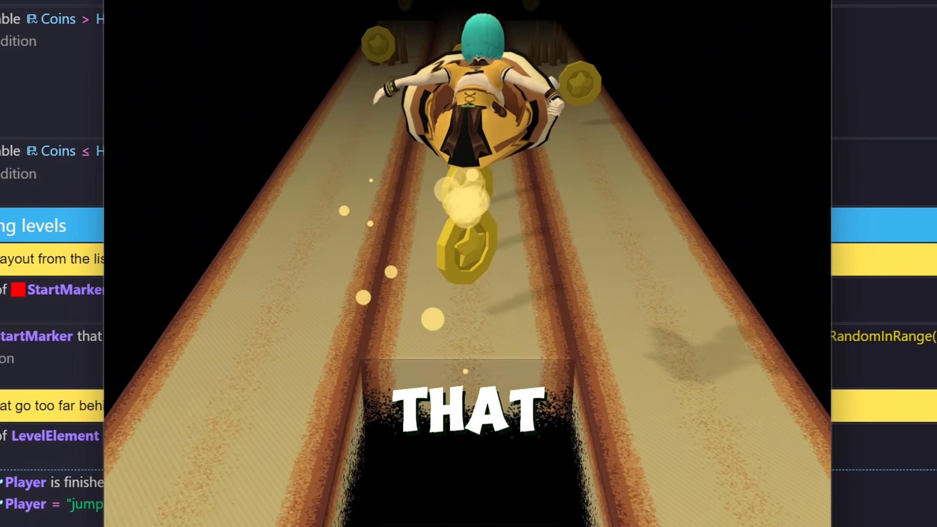
pyautogui.press('Left')
pyautogui.press('Up')
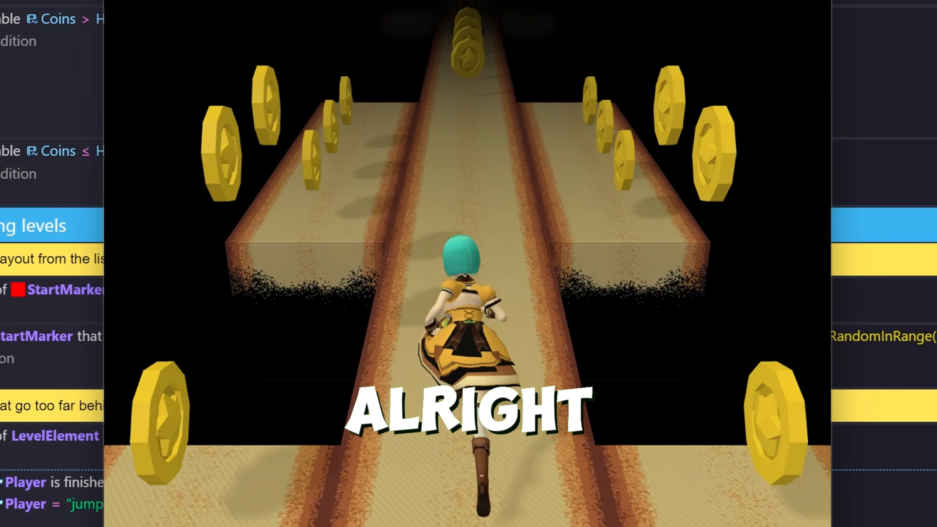
pyautogui.press('Up')
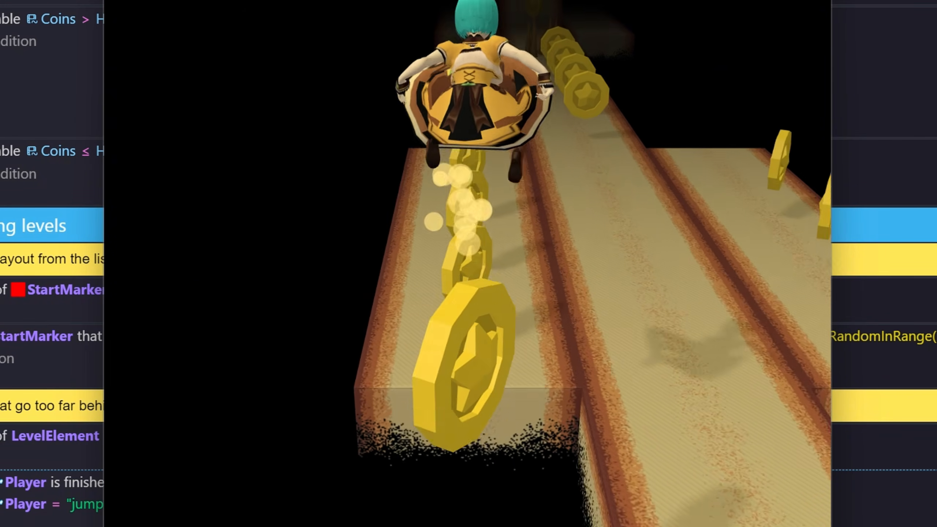